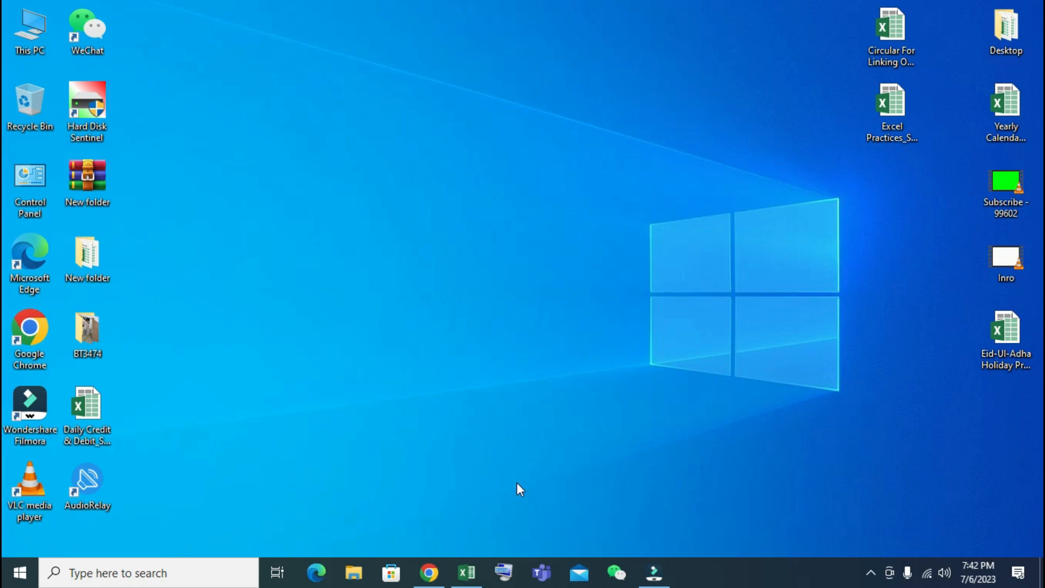
Step: Switch to the Excel practice workbook and look over the card numbers in A5:A15 of the Grading sheet
click(466, 572)
click(910, 391)
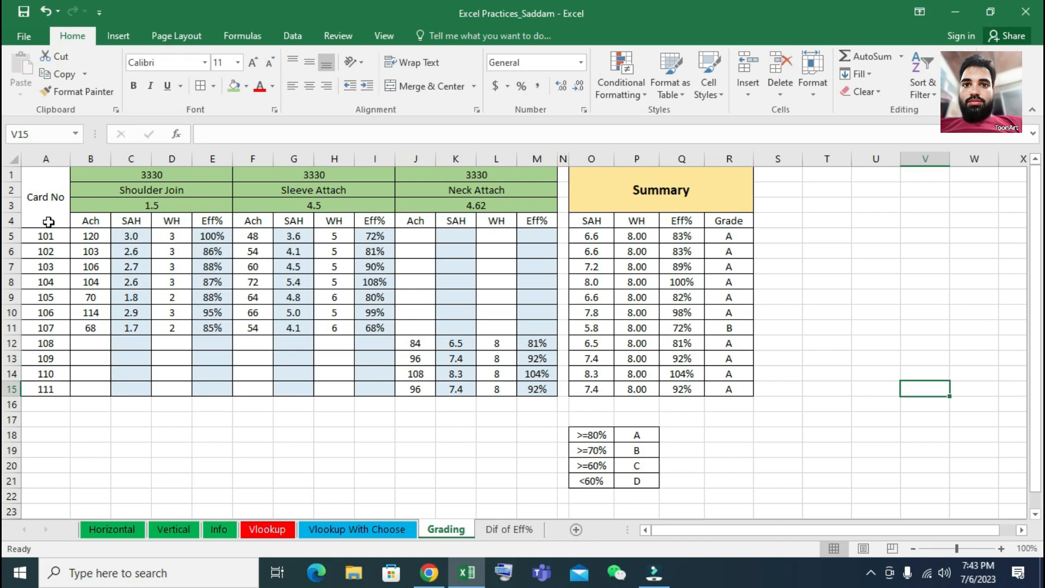
click(47, 197)
click(53, 237)
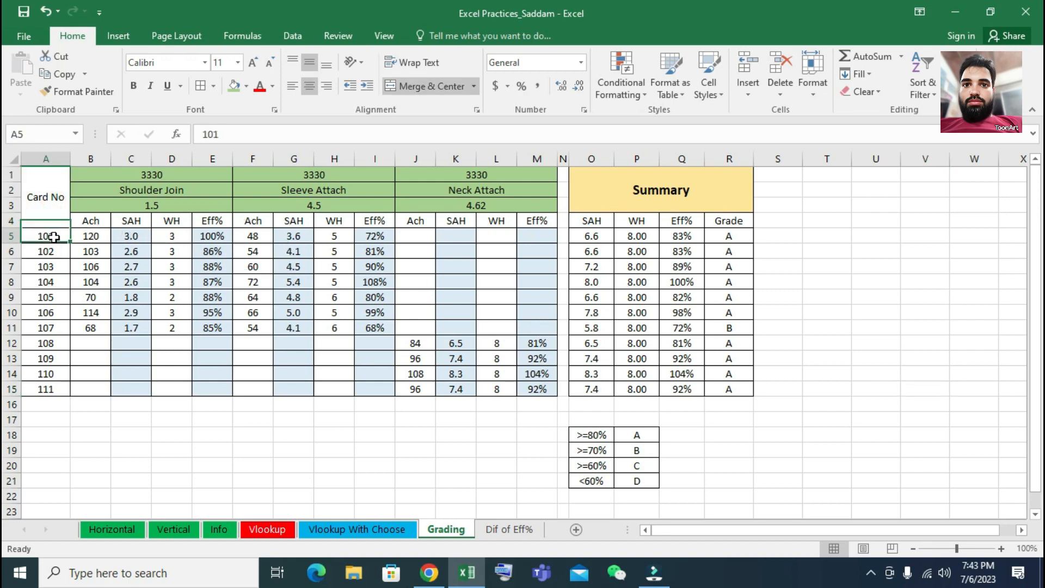
drag(54, 237, 45, 389)
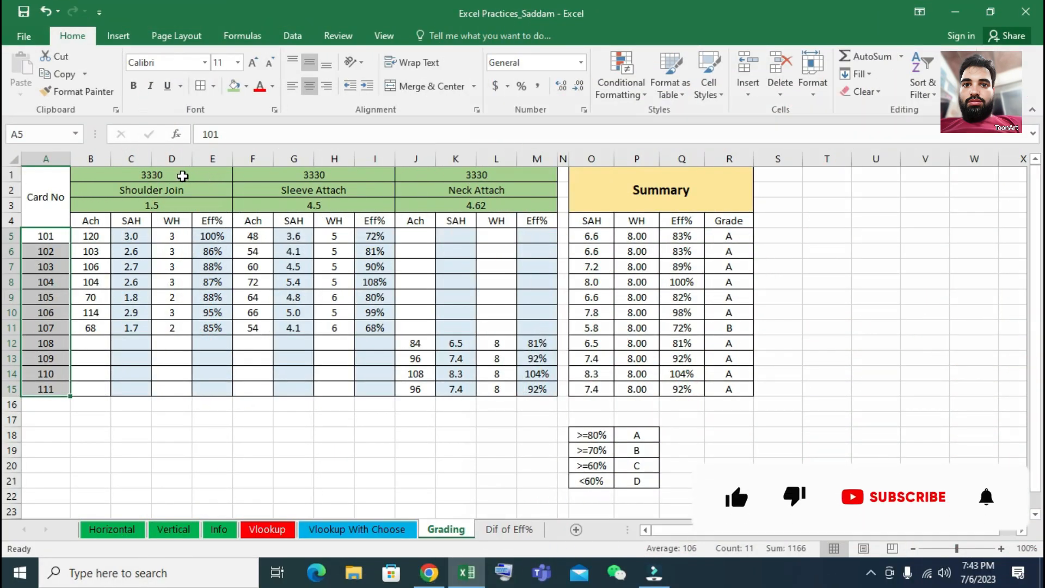
Step: Review the style, operation name and SMV header cells of the Shoulder Join, Sleeve Attach and Neck Attach blocks
click(176, 177)
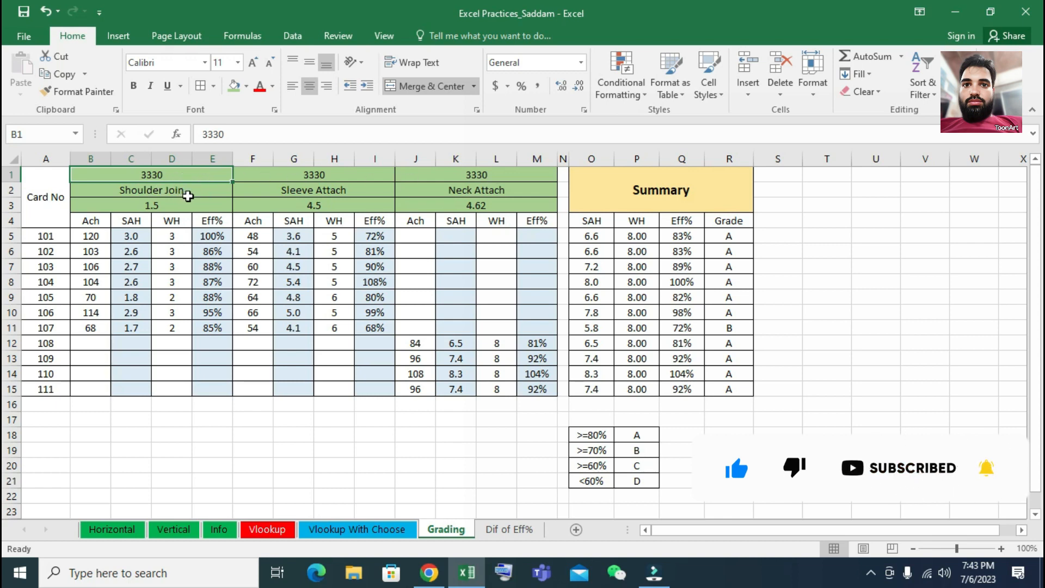
click(191, 195)
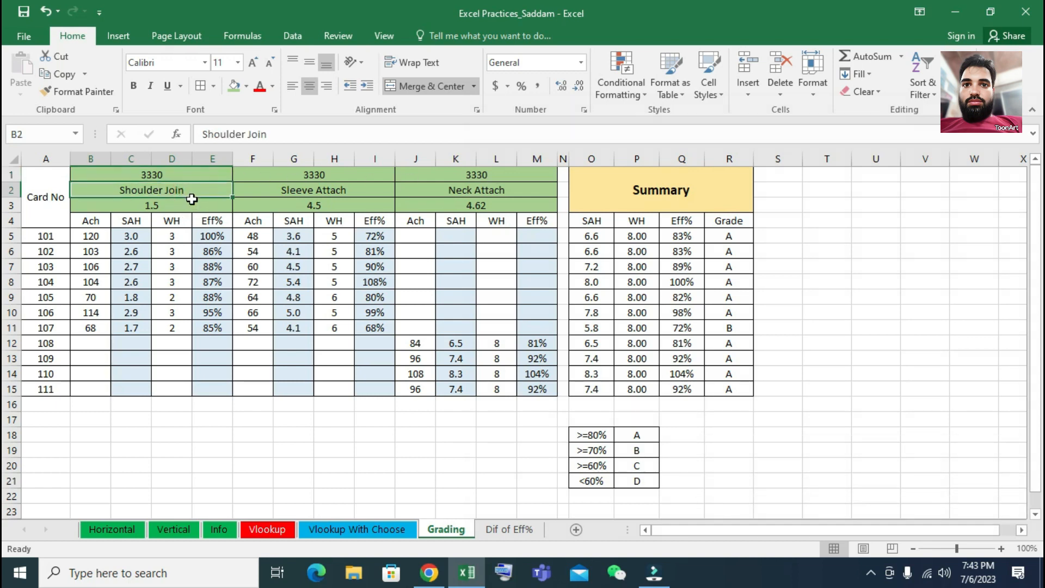
click(185, 205)
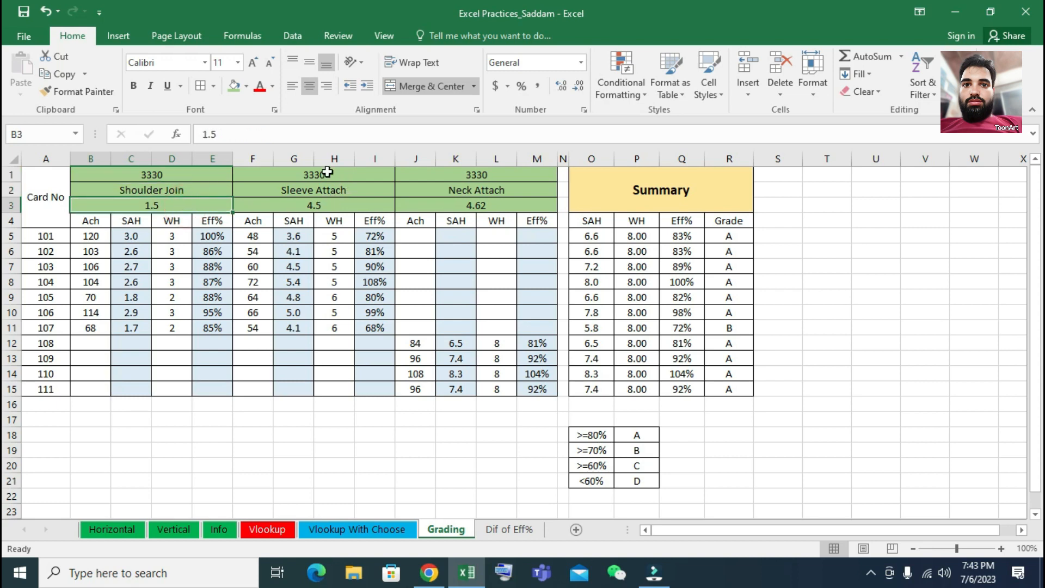
click(352, 173)
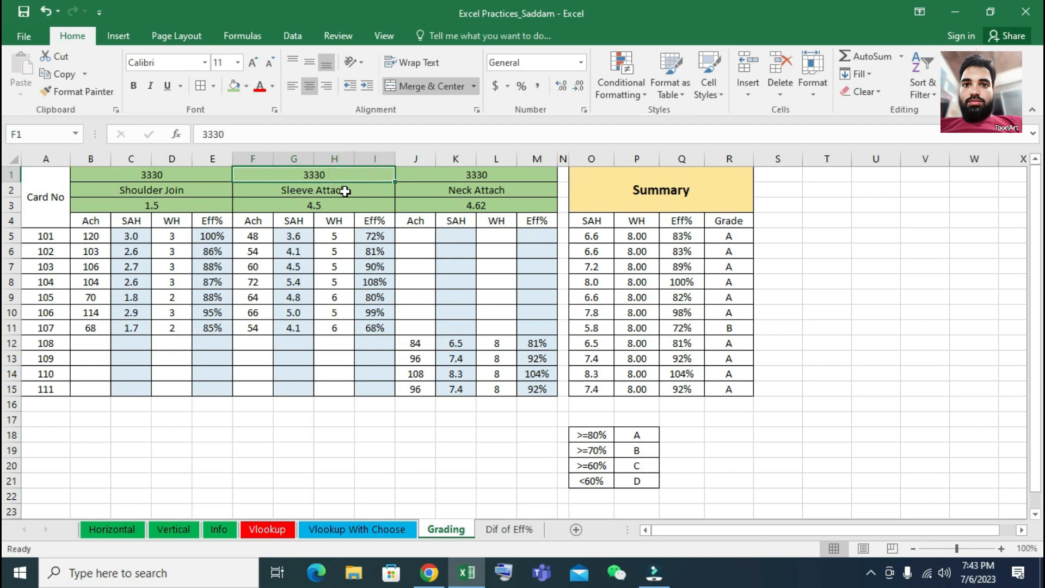
click(345, 191)
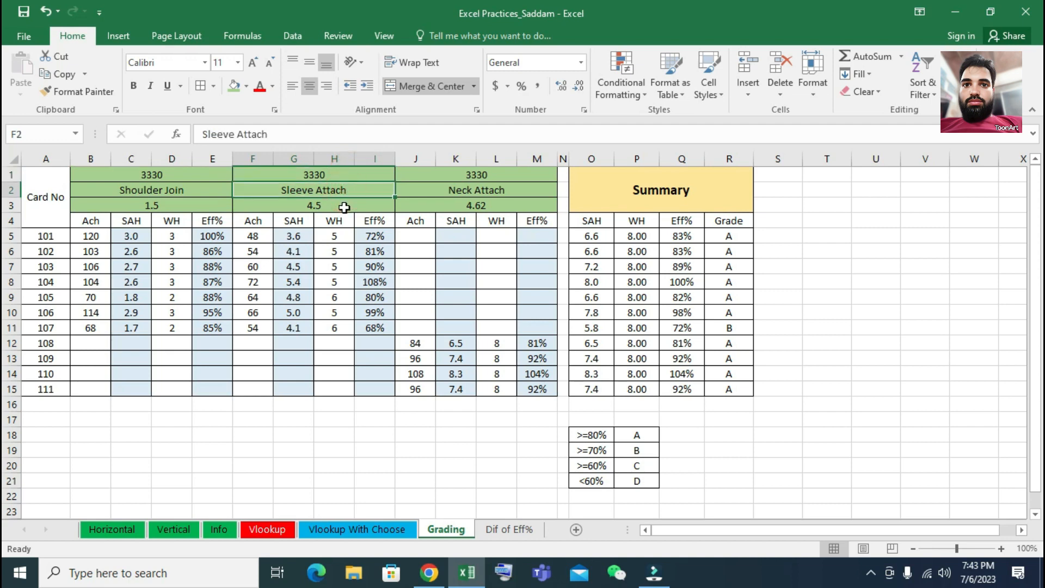
click(344, 206)
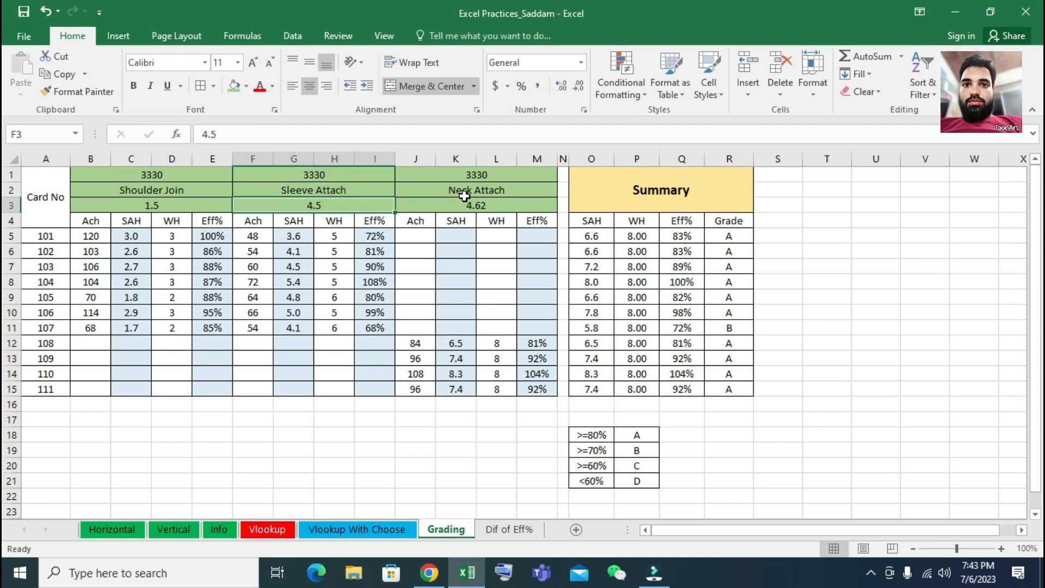
click(493, 190)
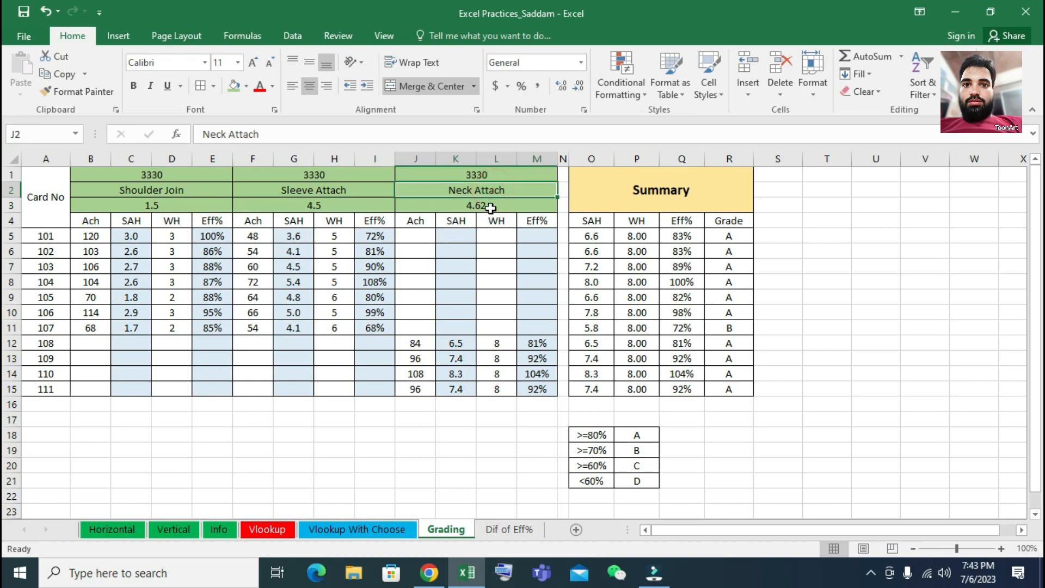
click(490, 207)
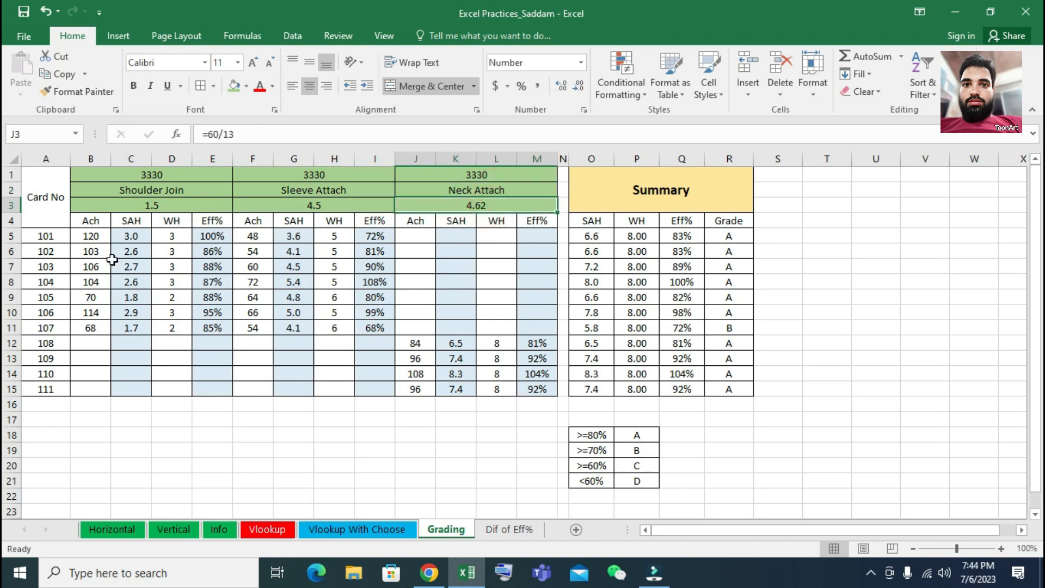
Step: Examine the Ach, SAH, WH and Eff% cells of card 101 under Shoulder Join, including their formulas
click(91, 238)
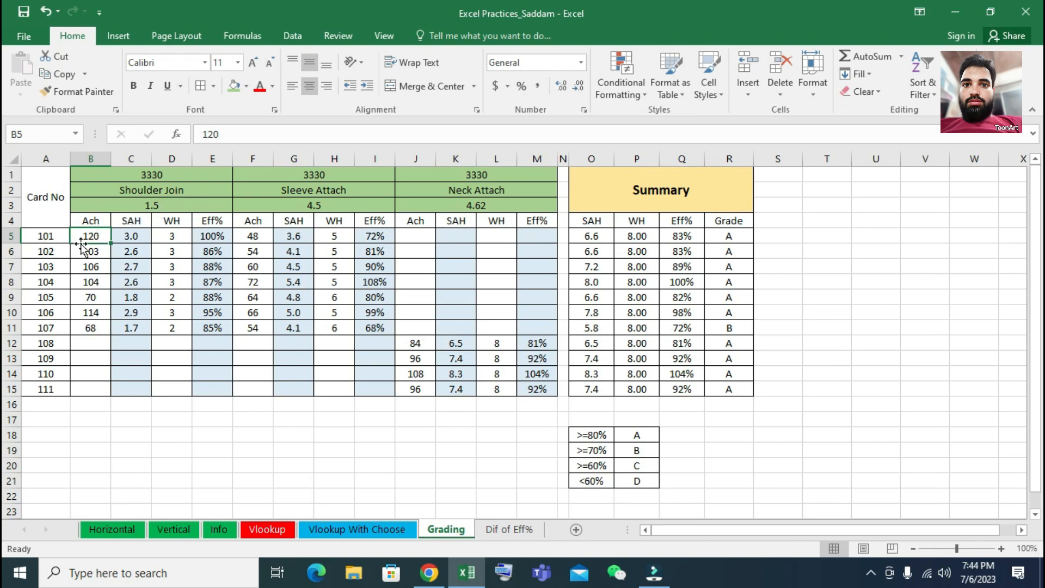
click(130, 237)
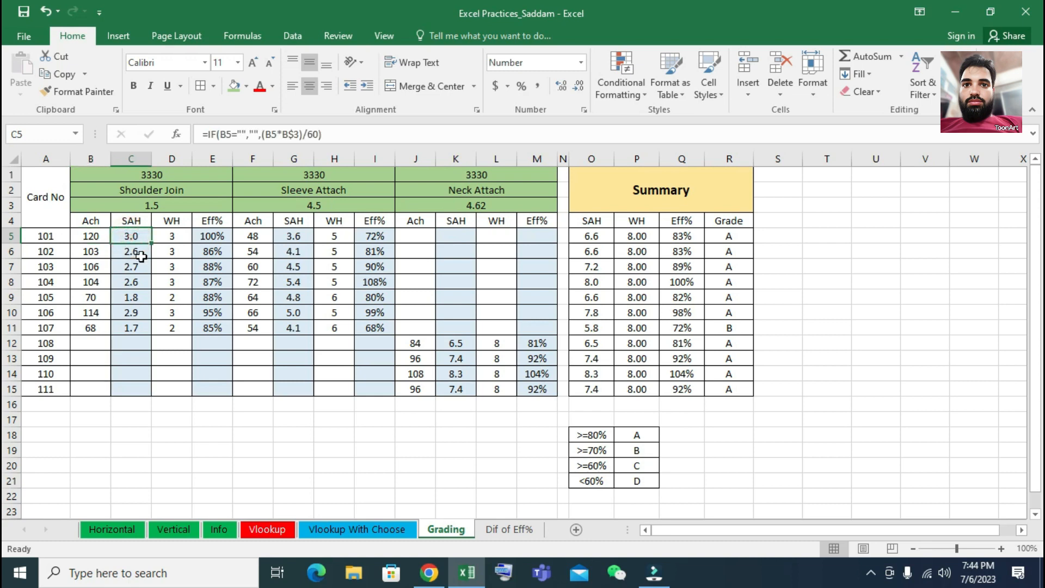
click(180, 237)
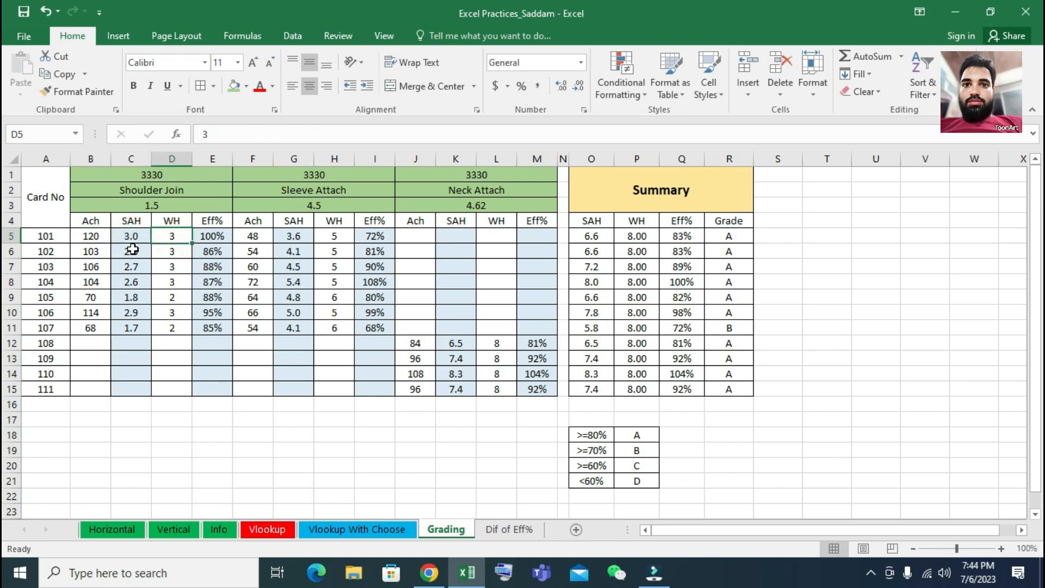
click(213, 237)
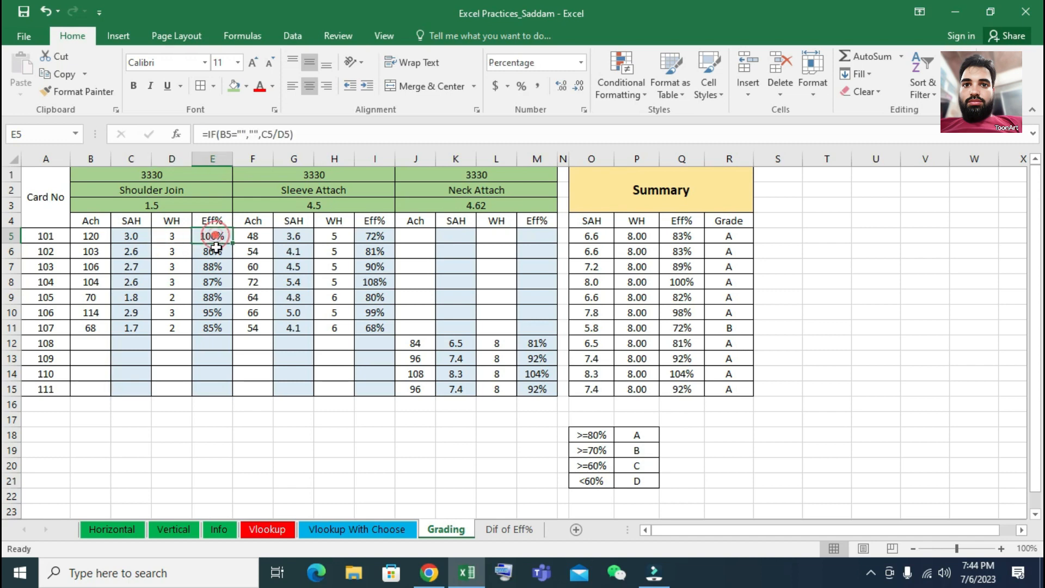
click(175, 239)
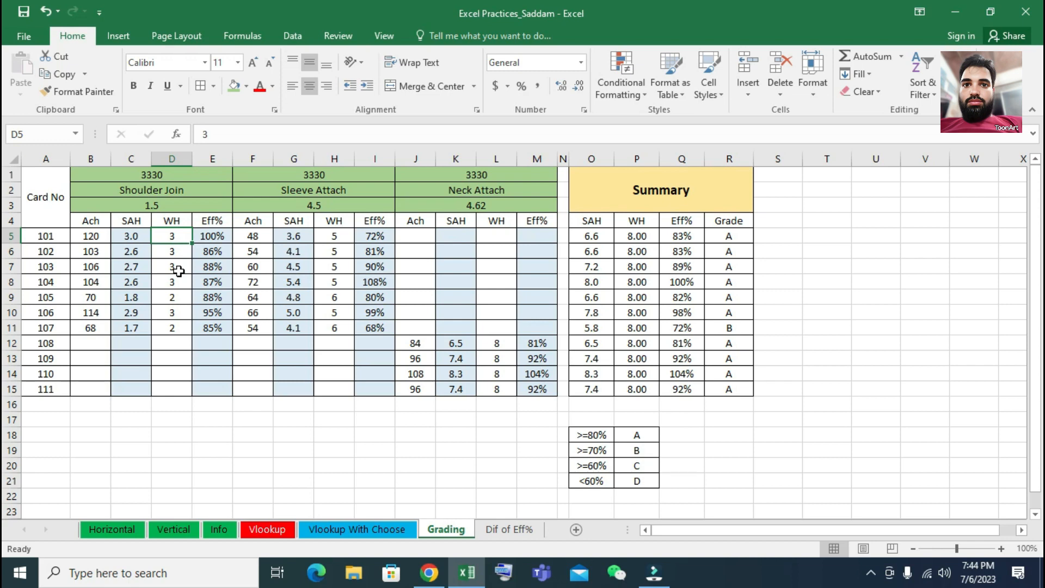
click(134, 238)
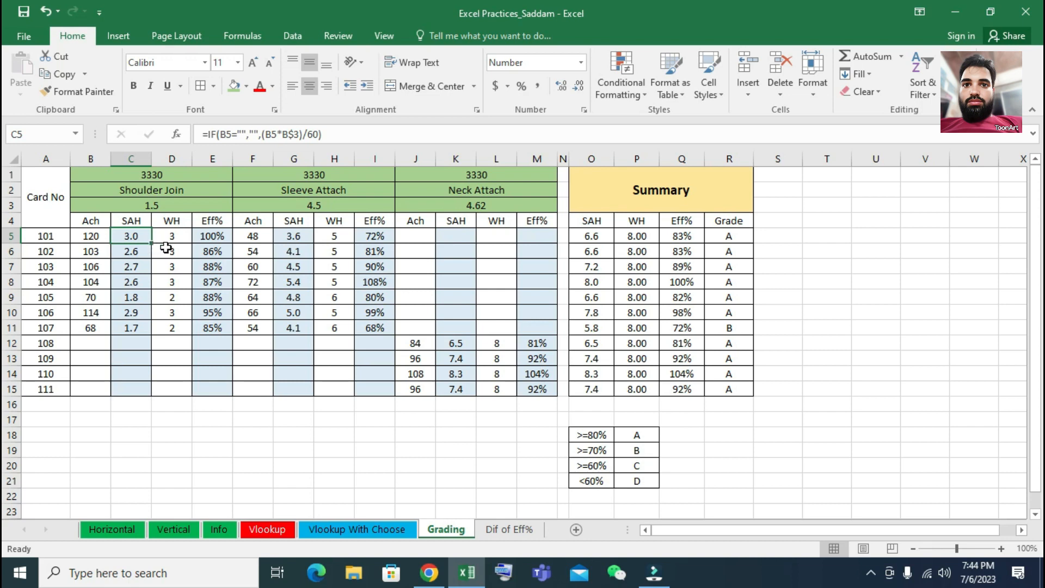
Step: Inspect the arguments and cell references of the SAH formula in C5, leaving the formula as it is
click(356, 137)
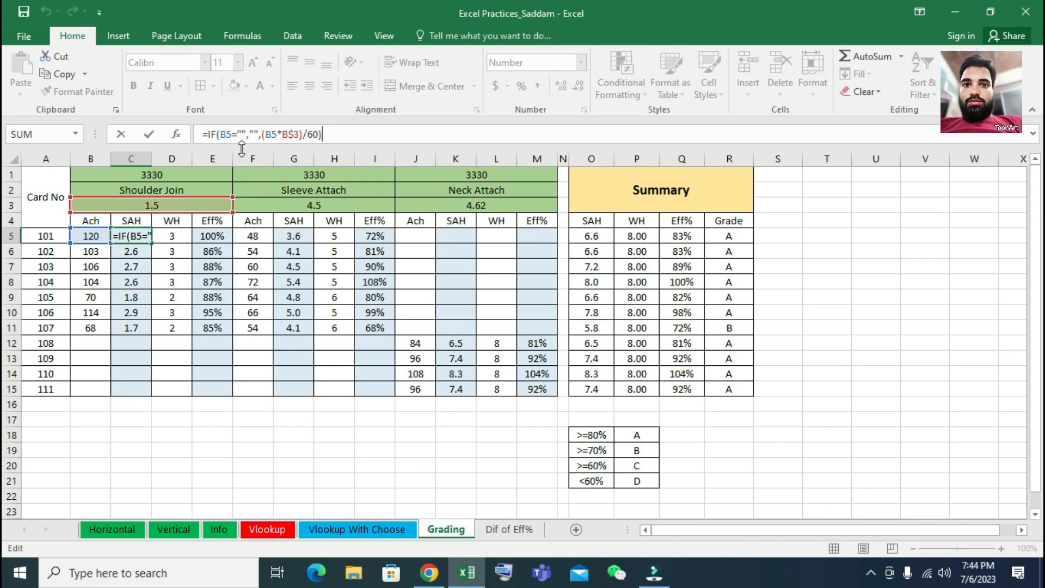
click(339, 133)
click(297, 135)
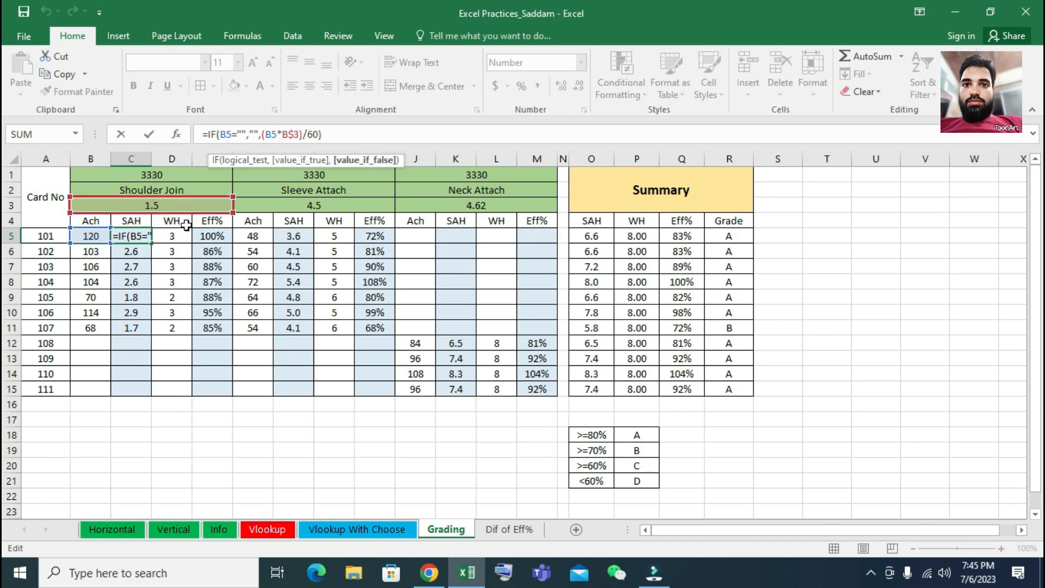
key(Return)
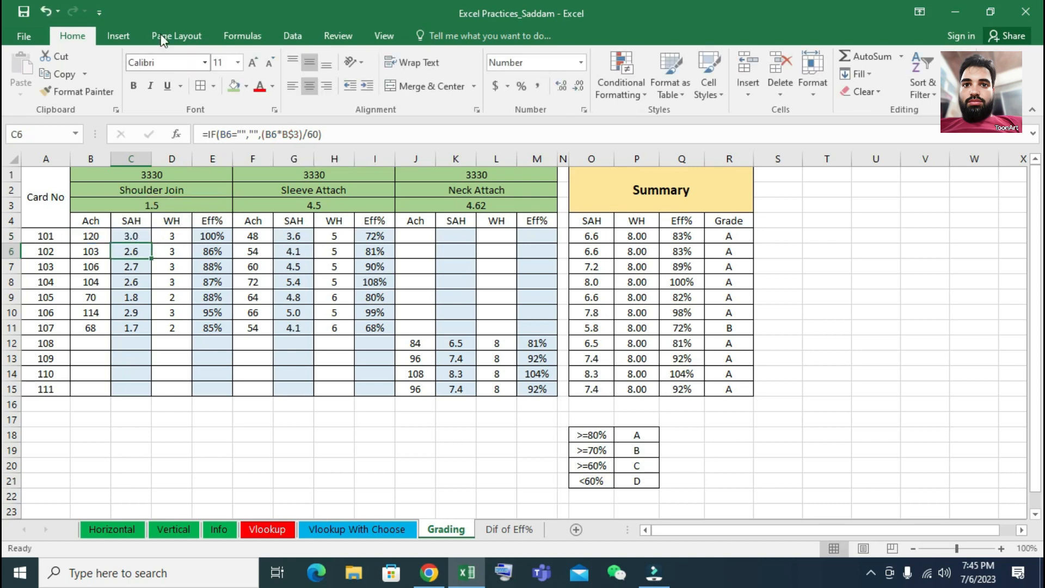
Step: Fill the SAH formula from C5 down to C9 and check the cell references in C6 and C9
click(136, 234)
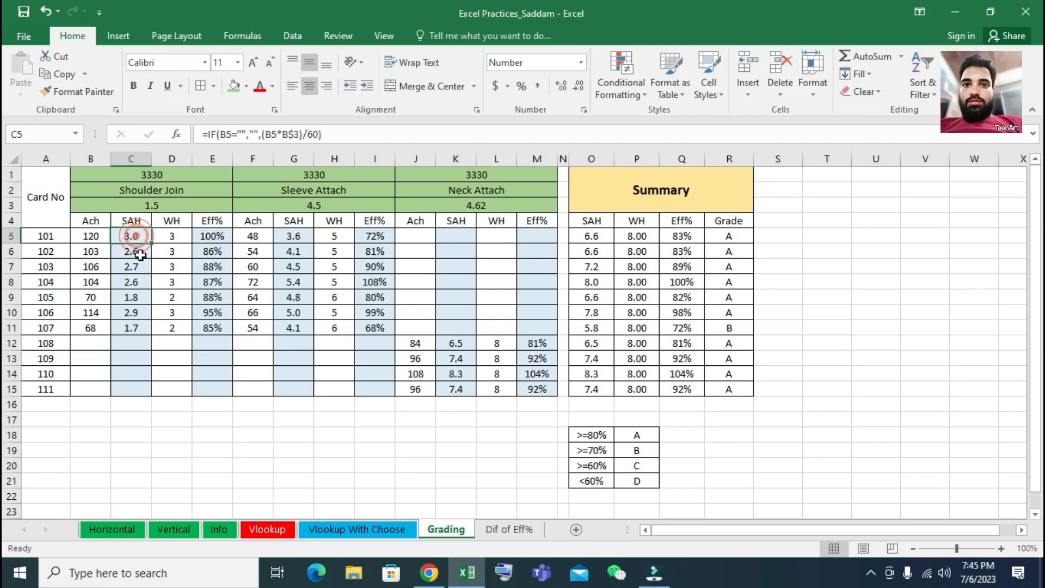
drag(153, 241, 153, 316)
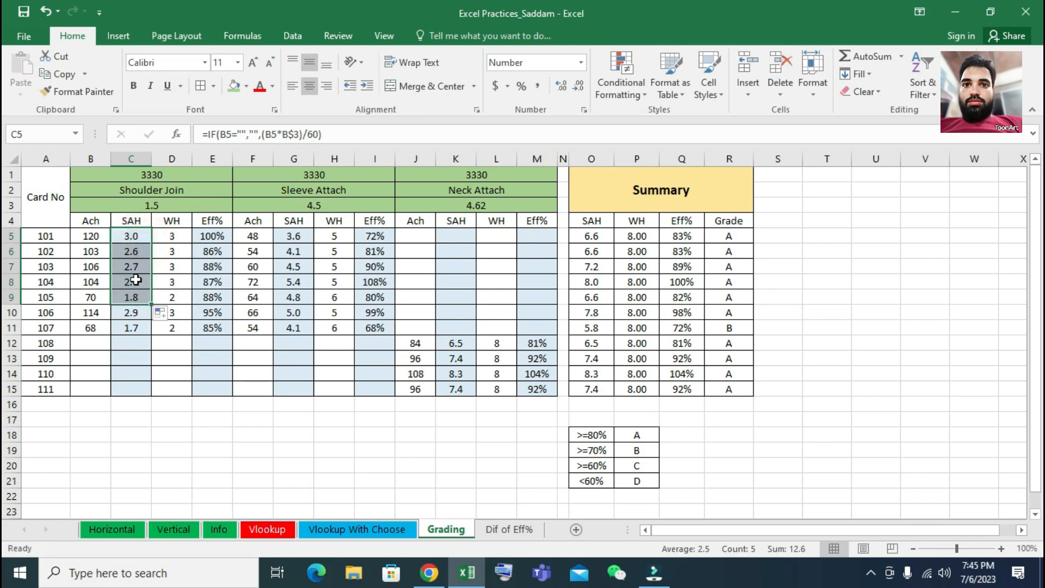
click(132, 271)
click(133, 249)
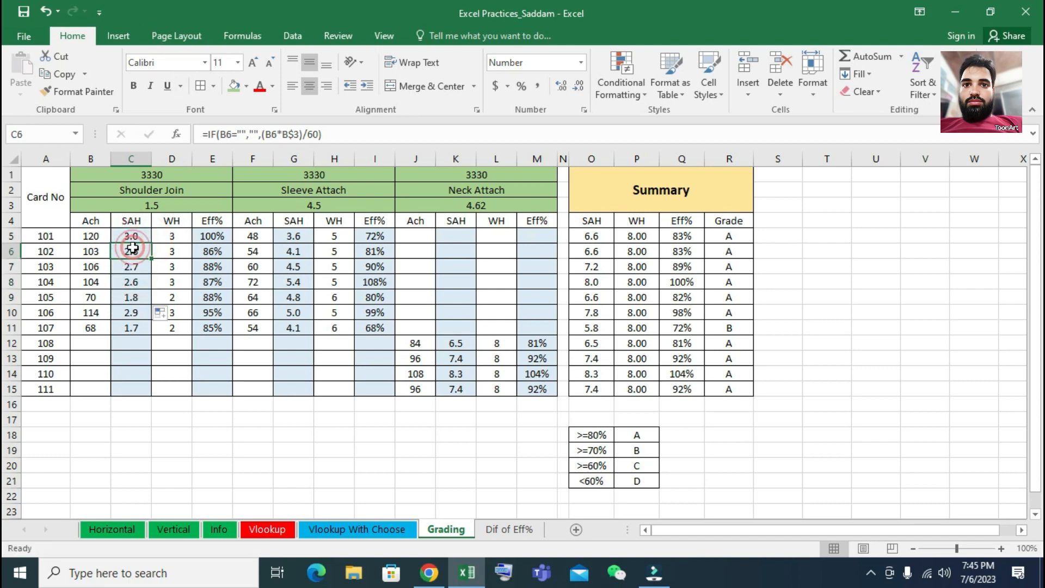
click(357, 133)
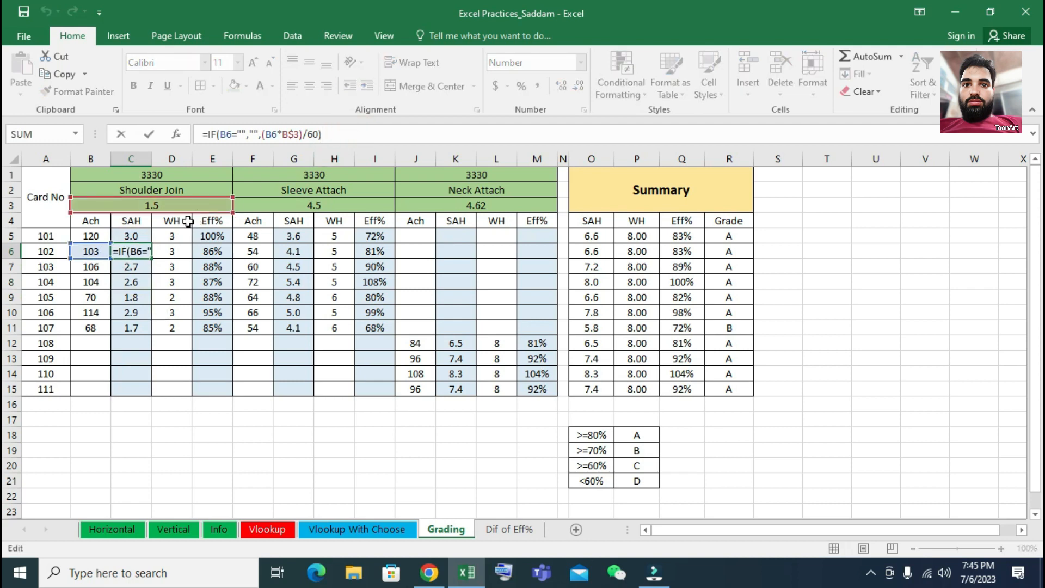
key(Return)
key(Return)
key(Return)
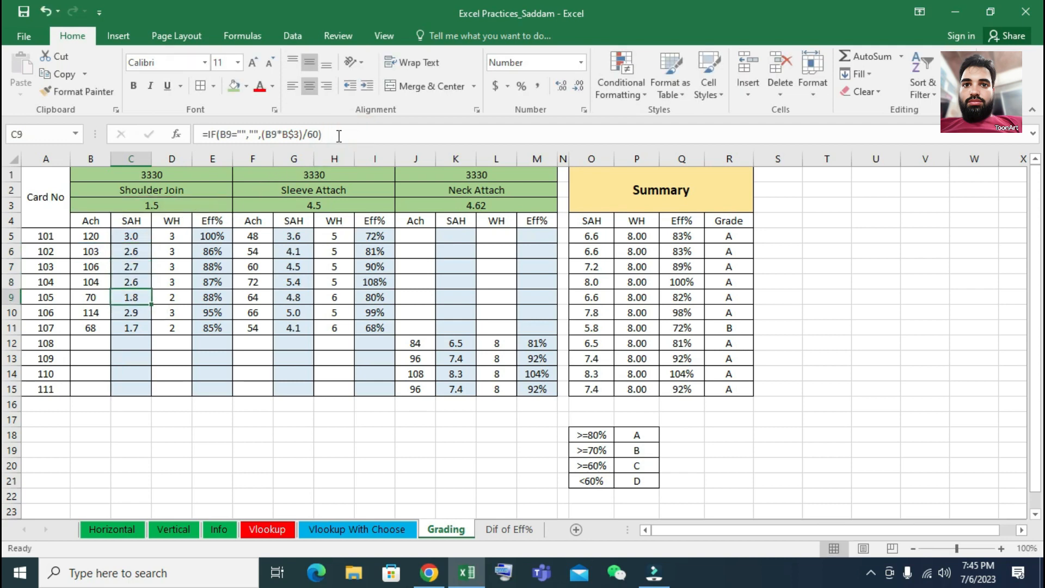
click(339, 136)
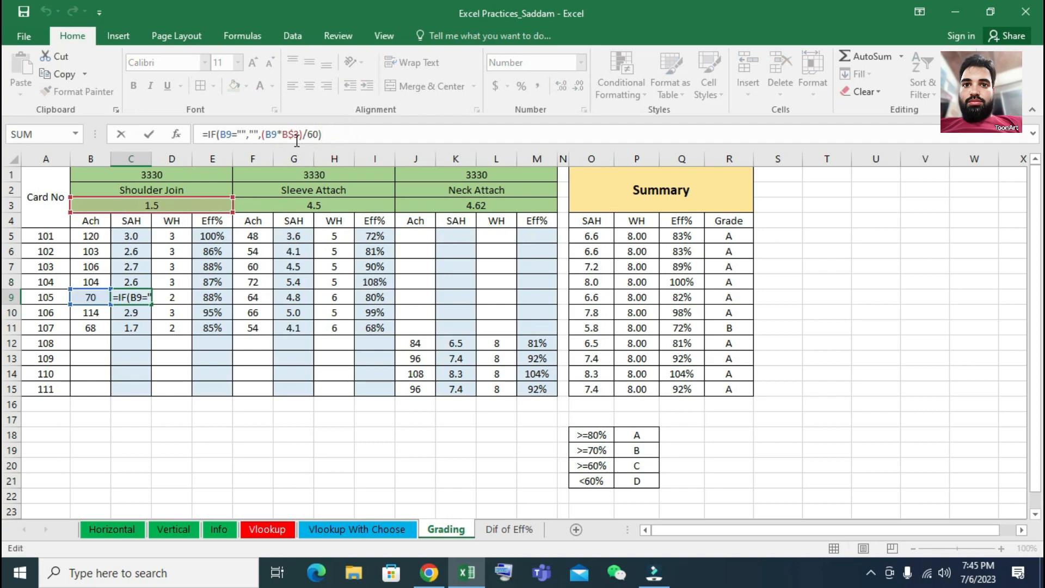
key(Return)
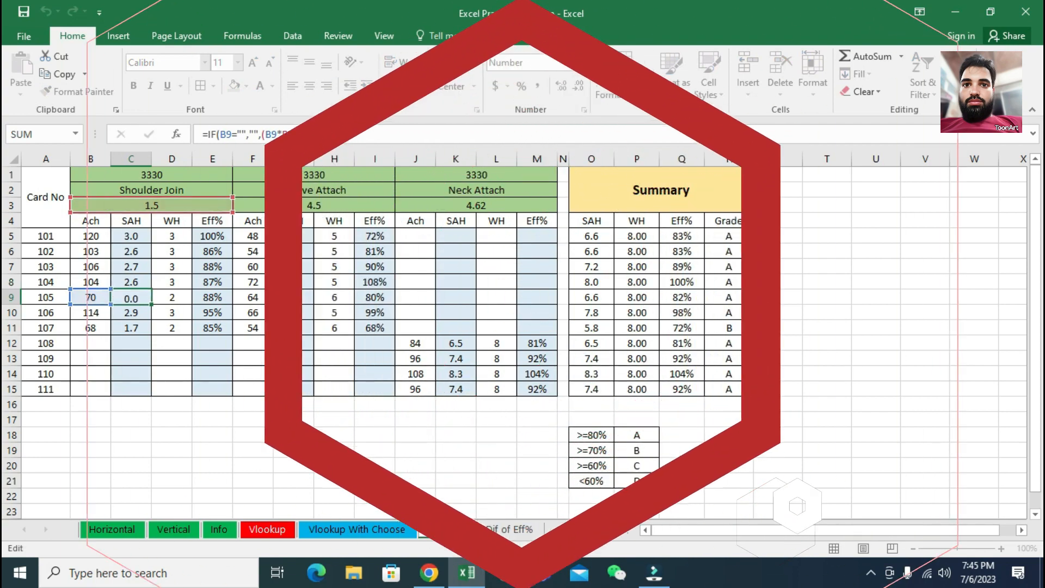
Step: Copy the Shoulder Join SAH formulas in C5:C10 into the Sleeve Attach SAH column starting at G5
click(124, 267)
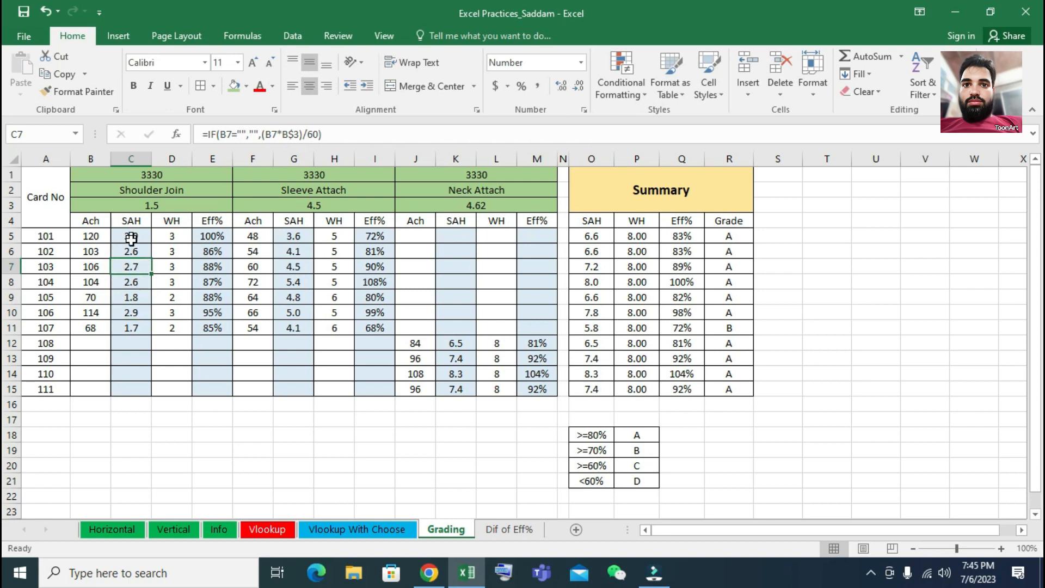
drag(131, 238, 143, 314)
key(ctrl+c)
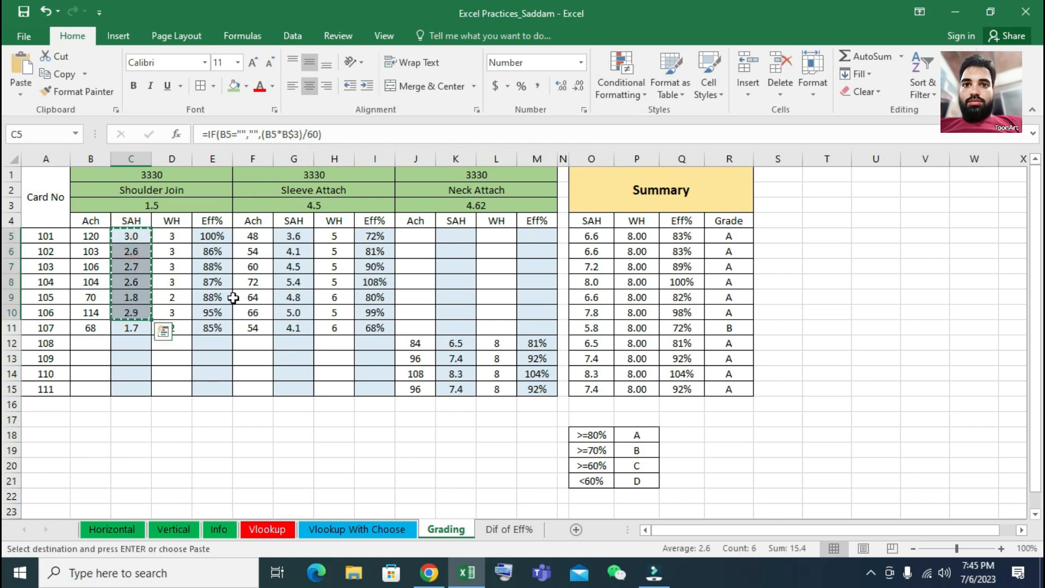
click(301, 237)
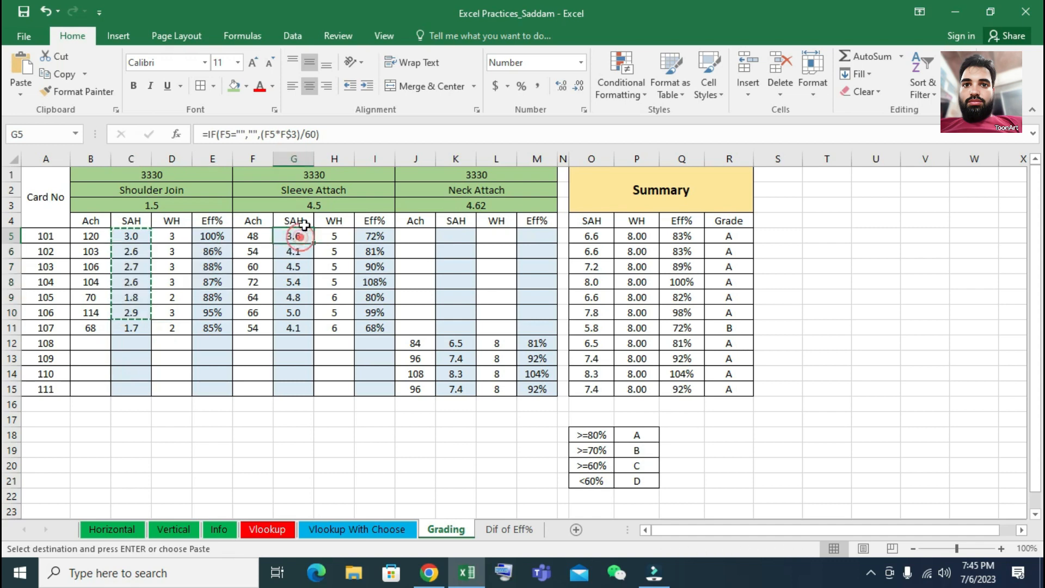
key(ctrl+v)
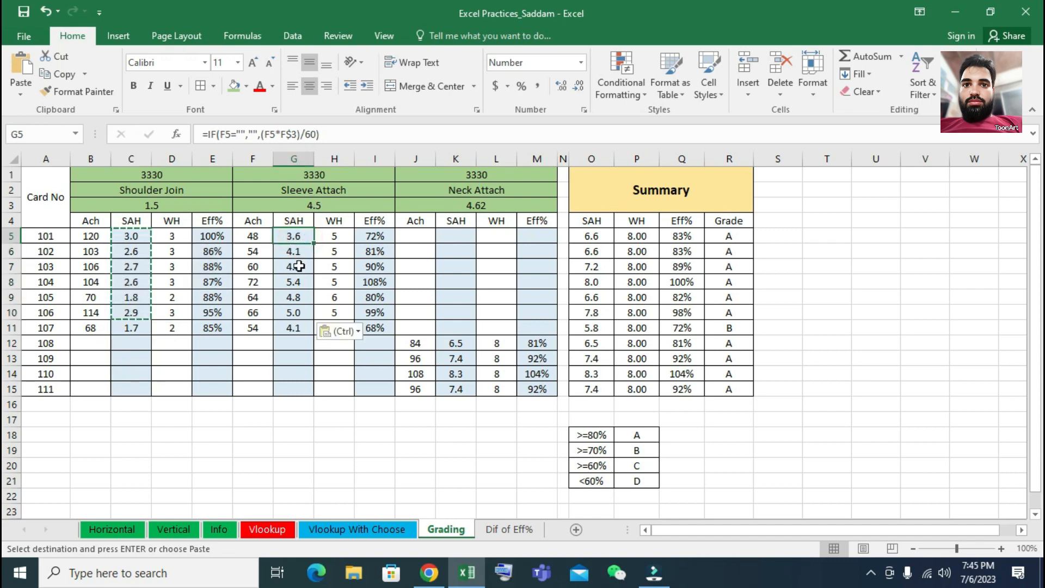
Step: Compare the references of the pasted SAH formulas in G5, G9 and G6 with the original formula in C5
click(299, 235)
click(300, 295)
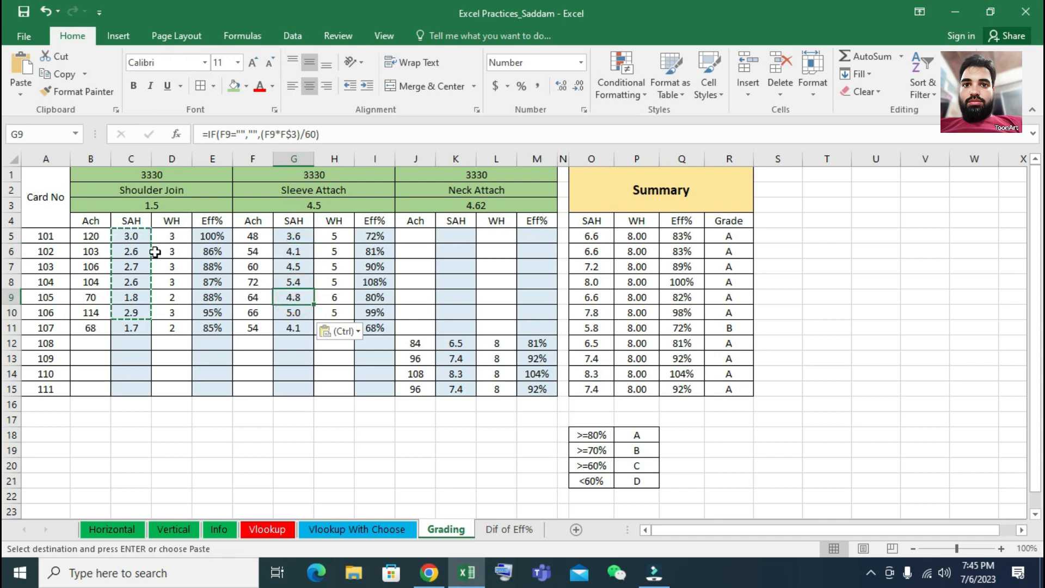
click(129, 237)
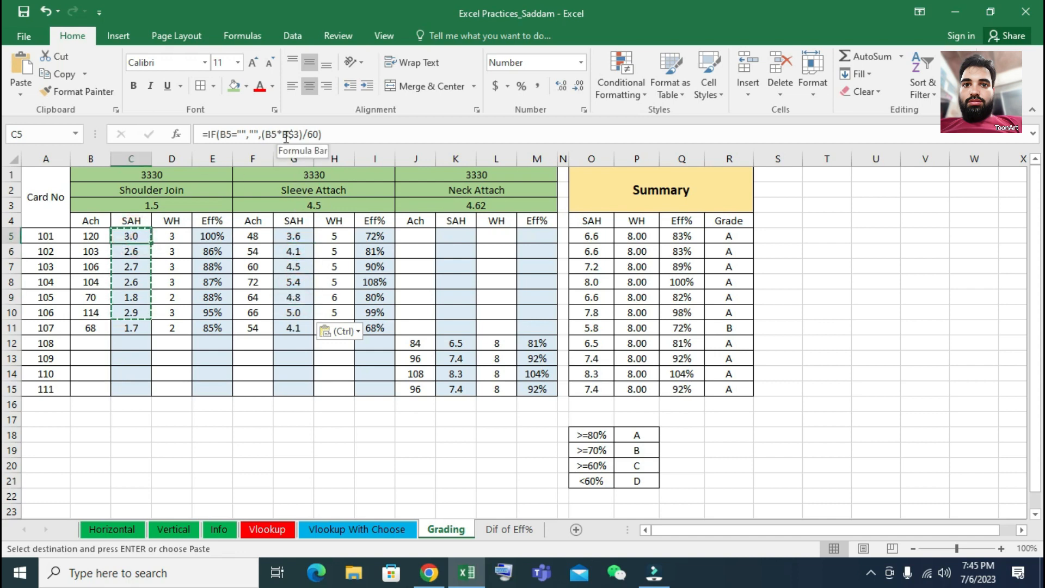
click(286, 135)
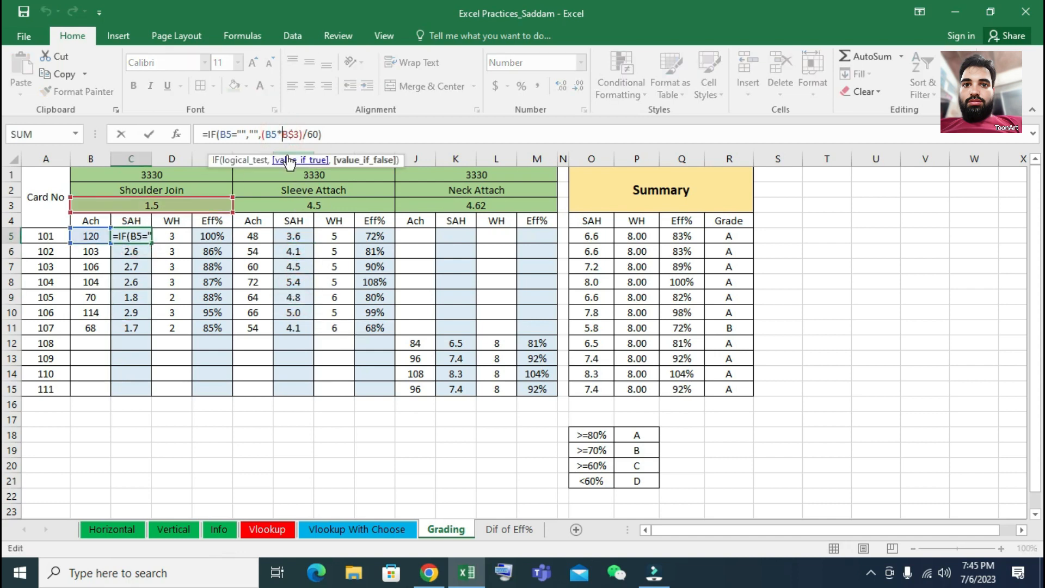
key(Return)
click(298, 249)
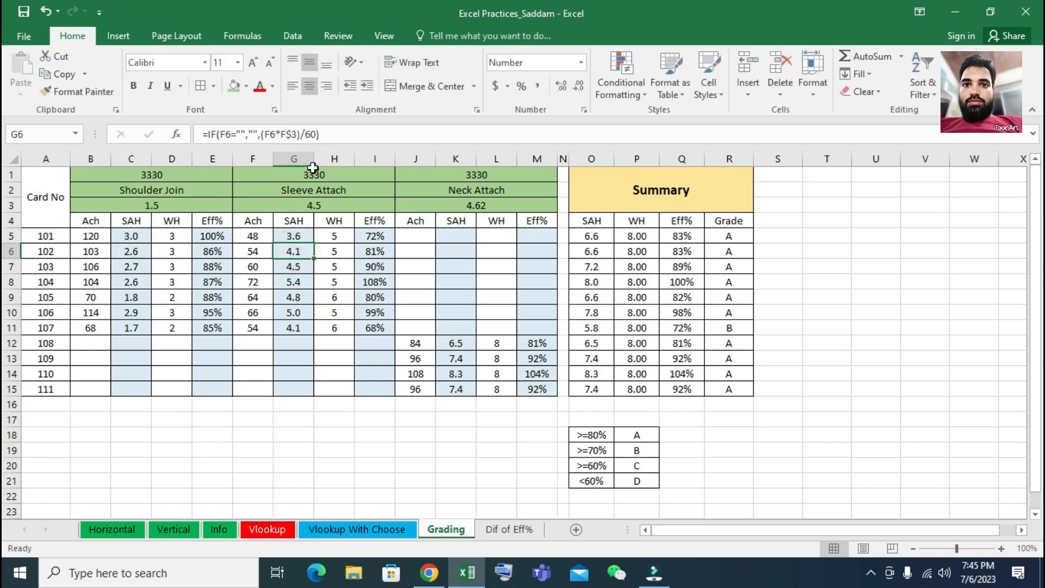
Step: Trace the cell references of the SAH formulas in G6 and C6, comparing their achievement cells and row 3 values
click(349, 131)
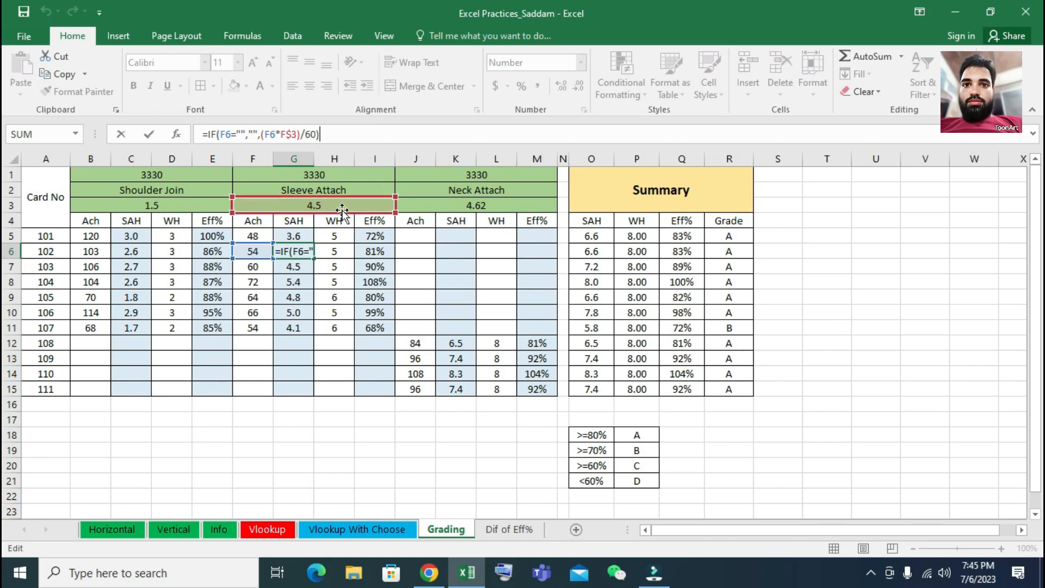
key(Return)
click(140, 250)
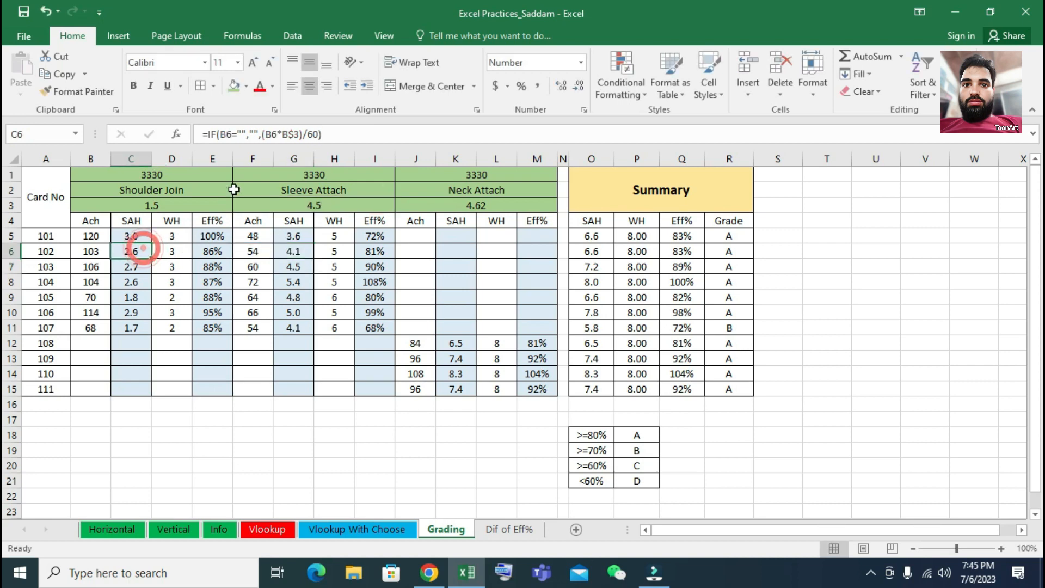
click(282, 135)
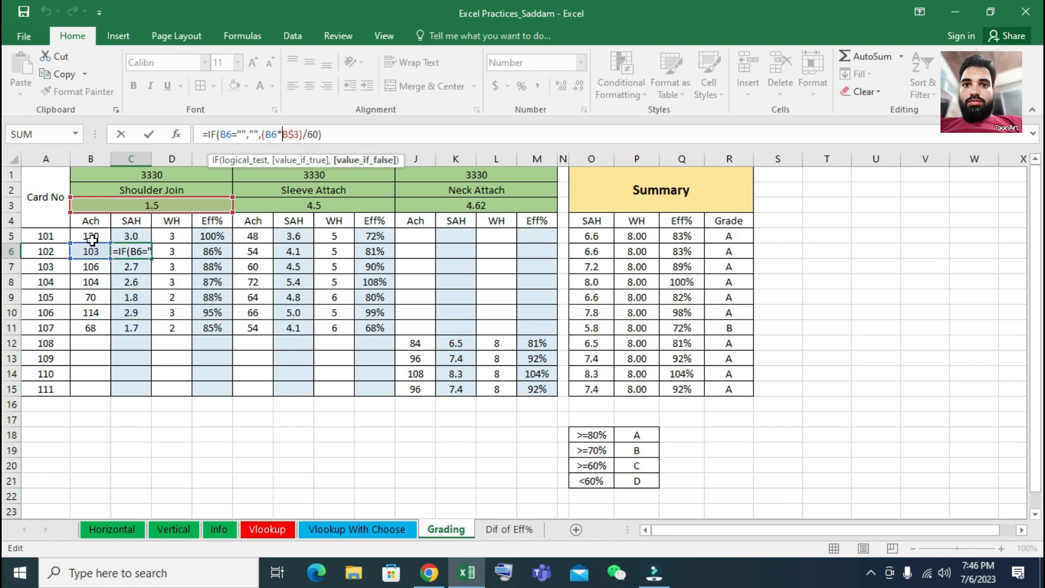
click(266, 136)
click(327, 136)
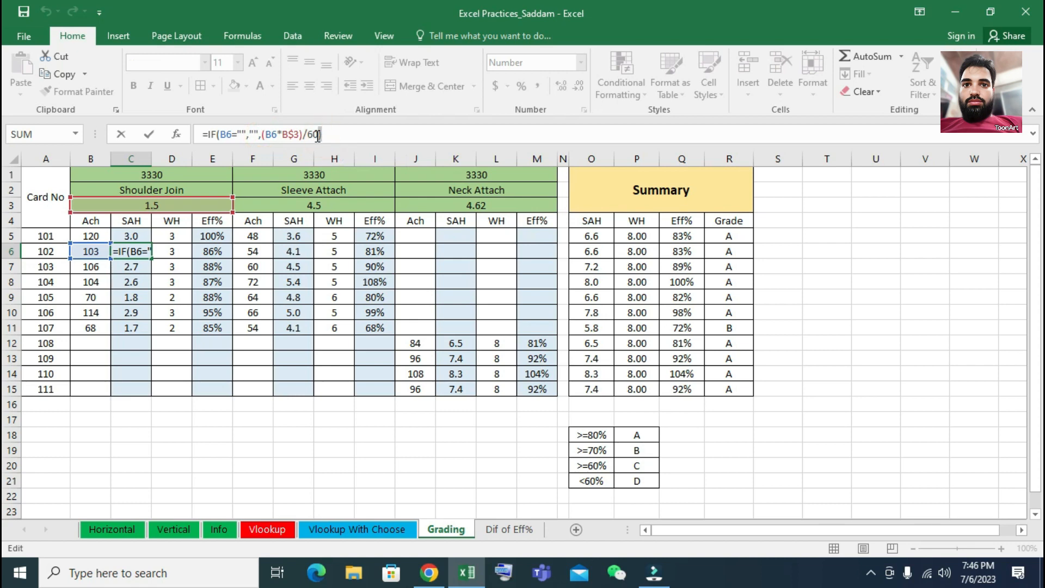
click(349, 135)
key(Return)
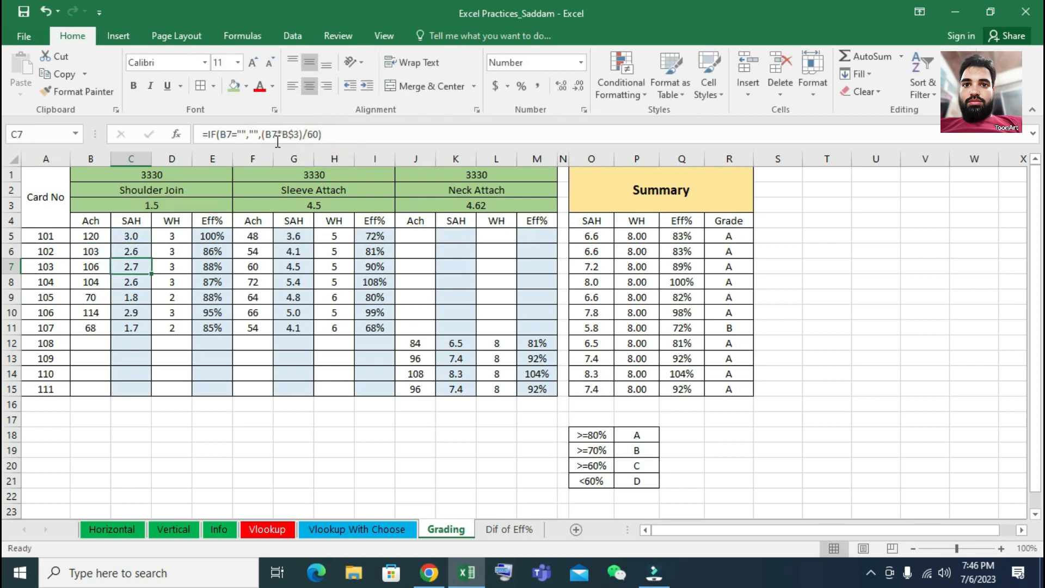
Step: Examine the logical test of the IF function in the SAH formula in C5, leaving the formula as it is
click(131, 234)
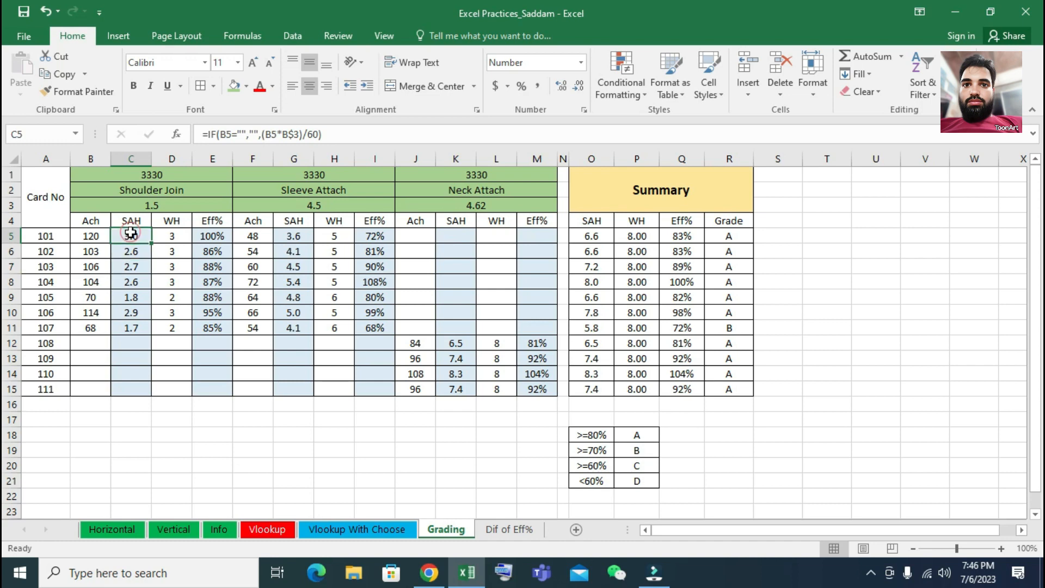
click(220, 134)
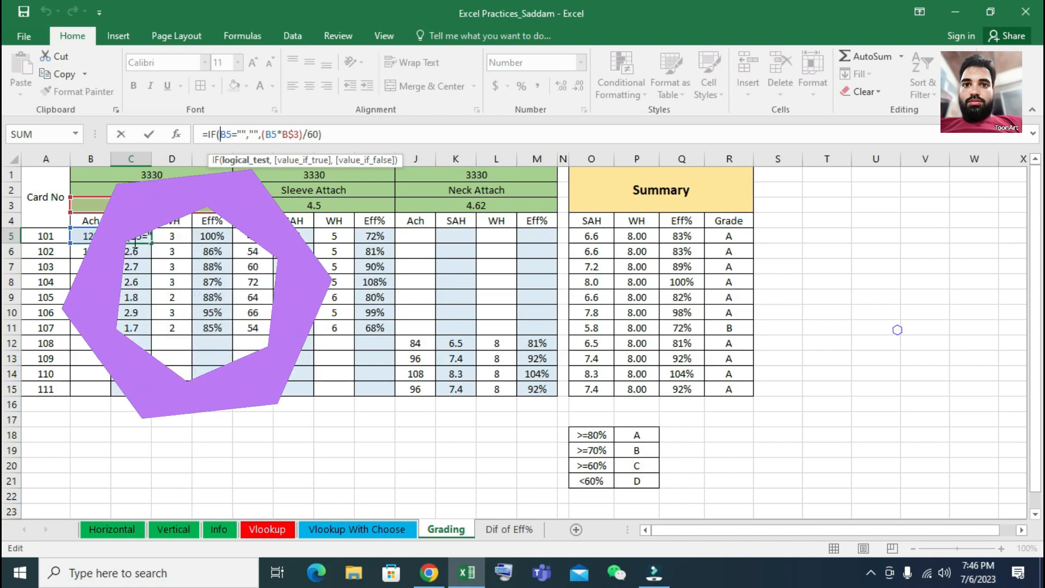
key(Return)
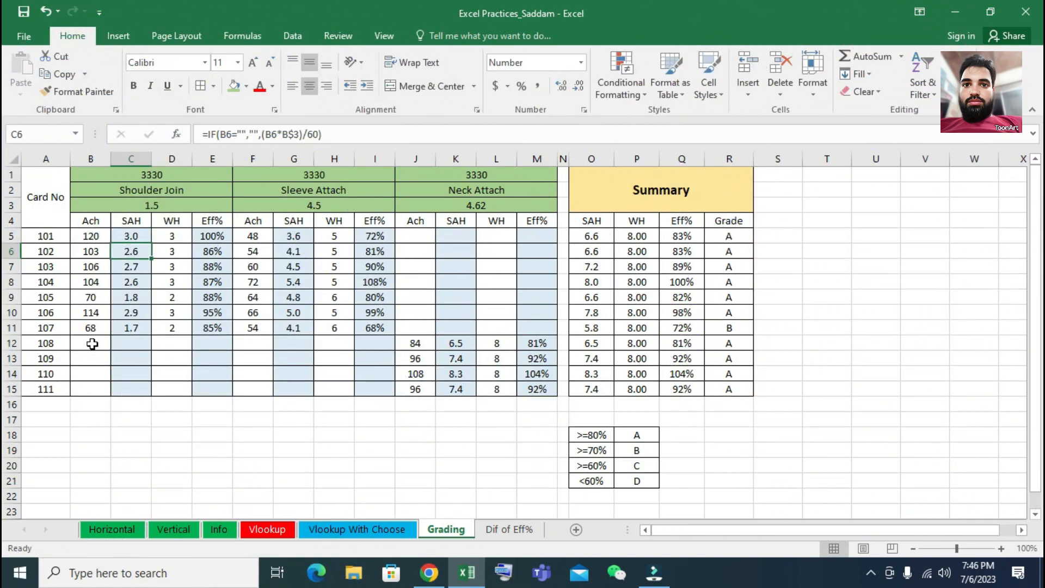
Step: Check how the SAH formula in C12 handles the empty Shoulder Join achievement cell B12
click(92, 344)
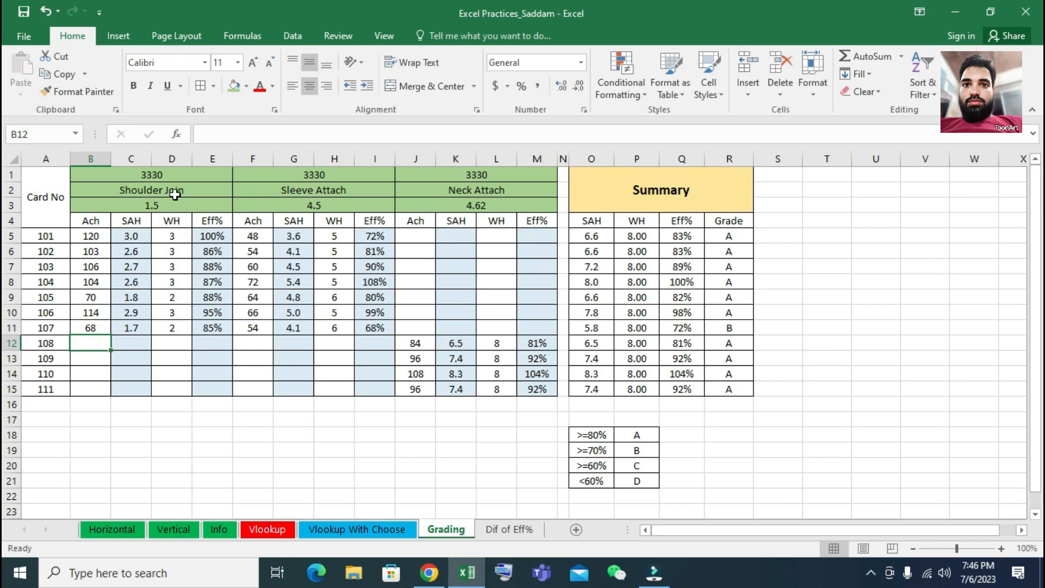
click(93, 347)
click(132, 347)
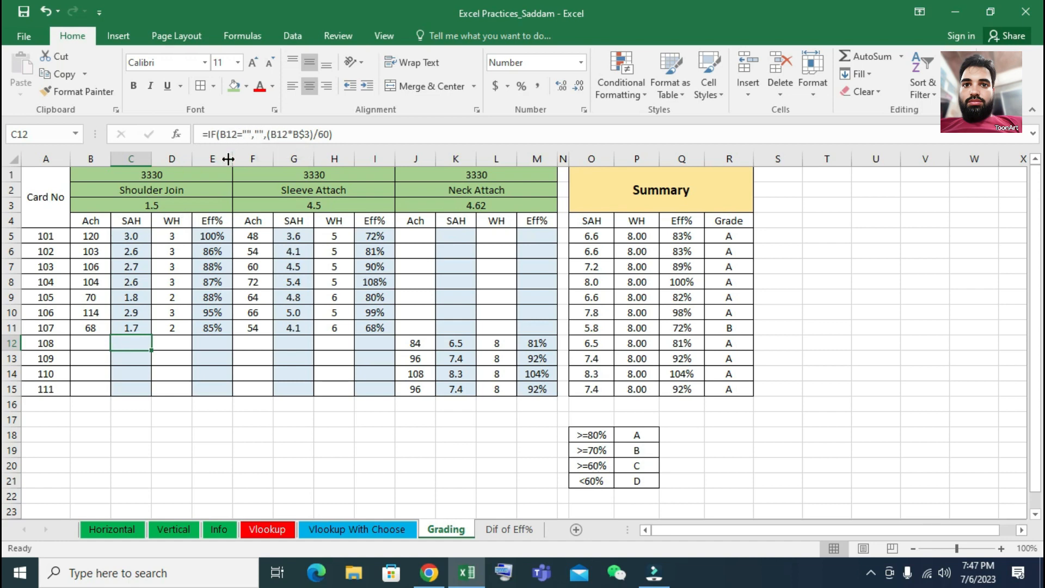
click(367, 136)
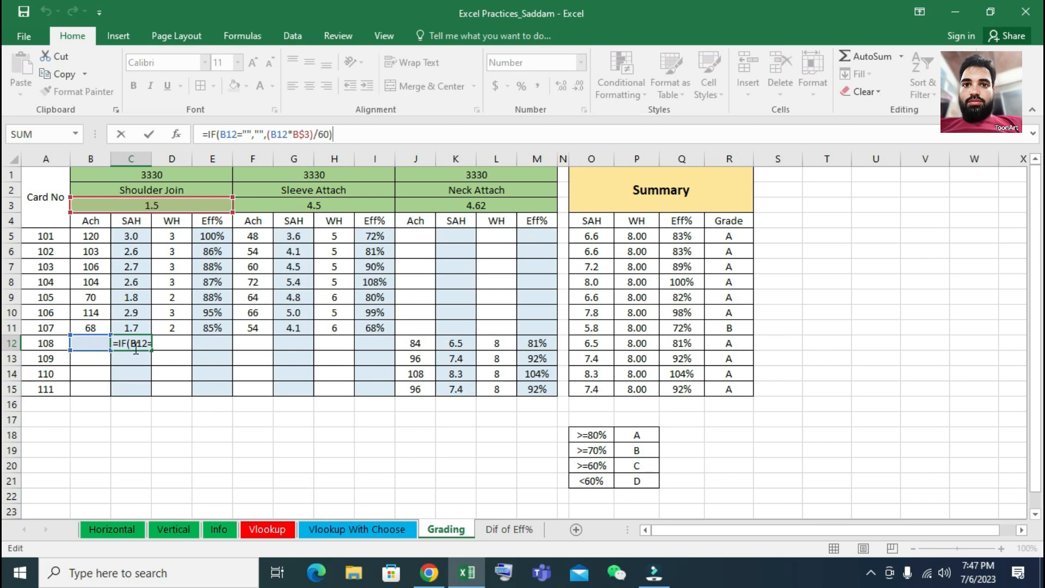
key(Return)
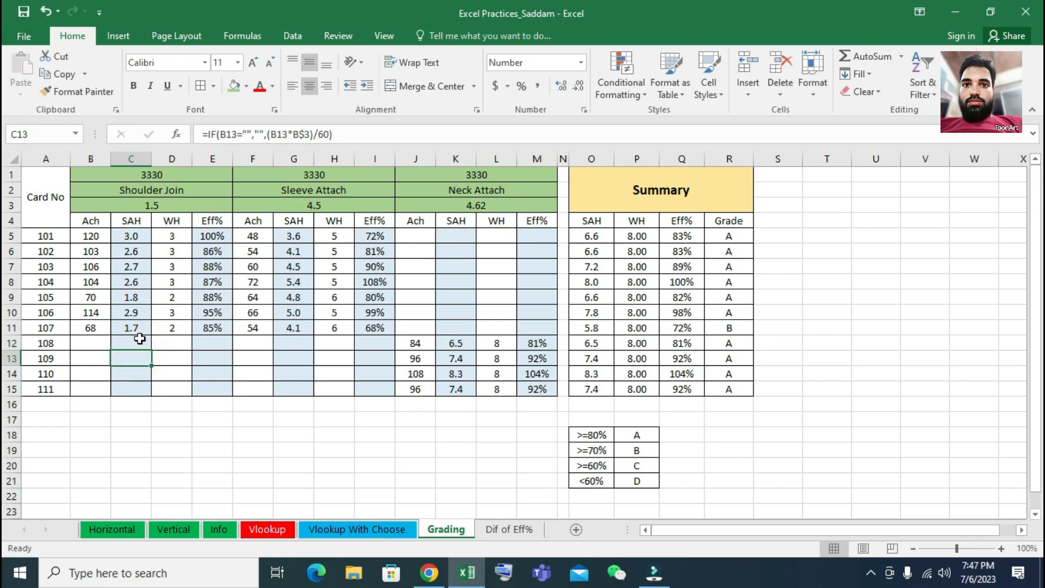
click(140, 339)
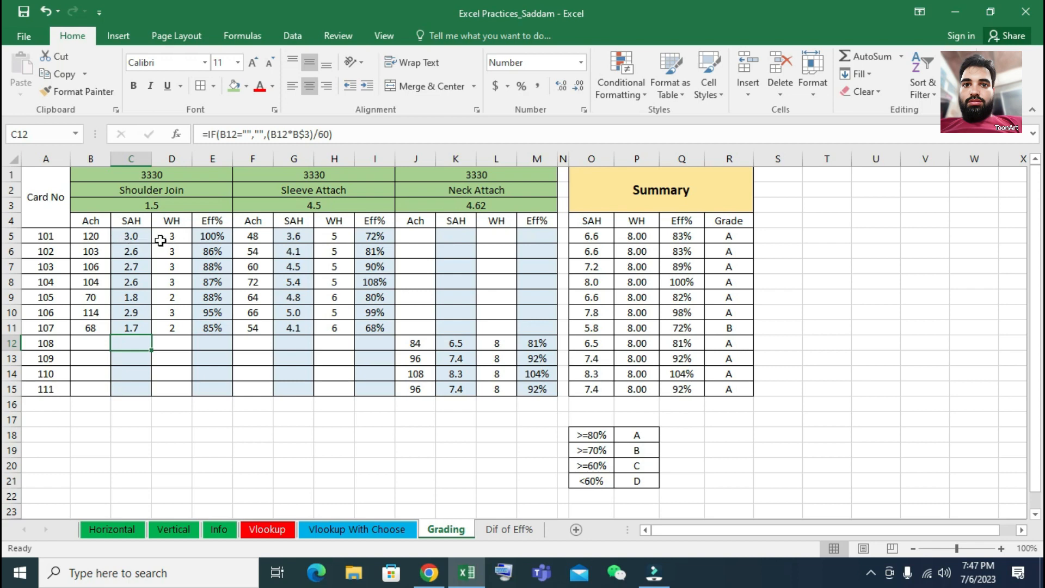
Step: Review card 101's Shoulder Join achievement, SAH and WH cells, and trace the references of the Eff% formula in E5
click(57, 236)
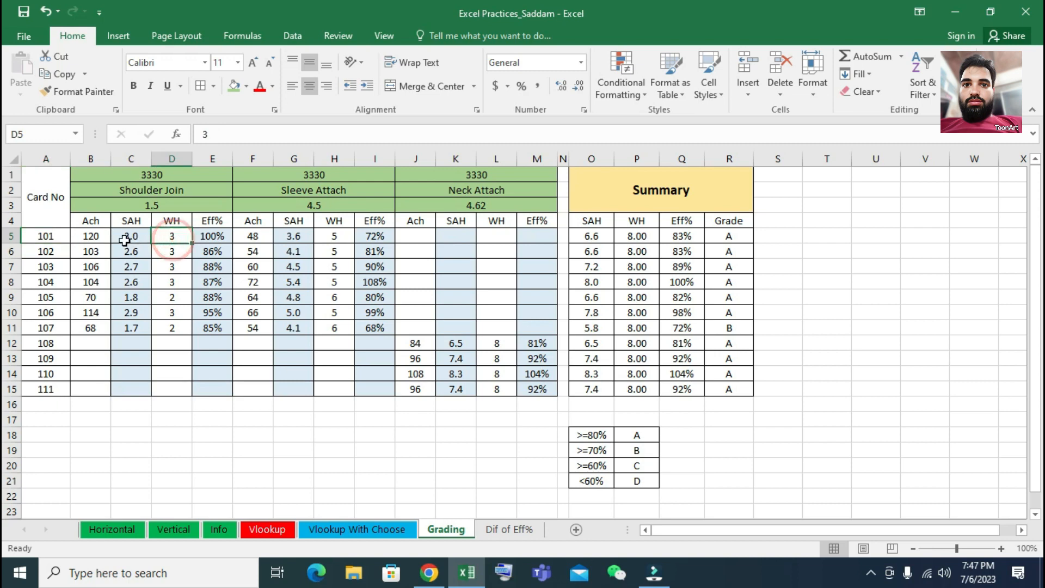
click(96, 237)
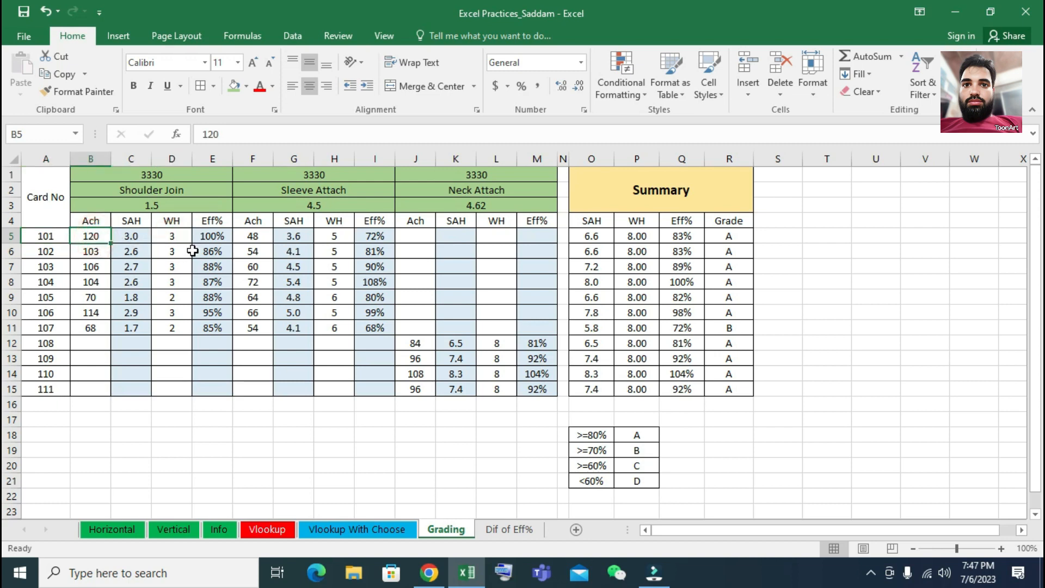
click(163, 240)
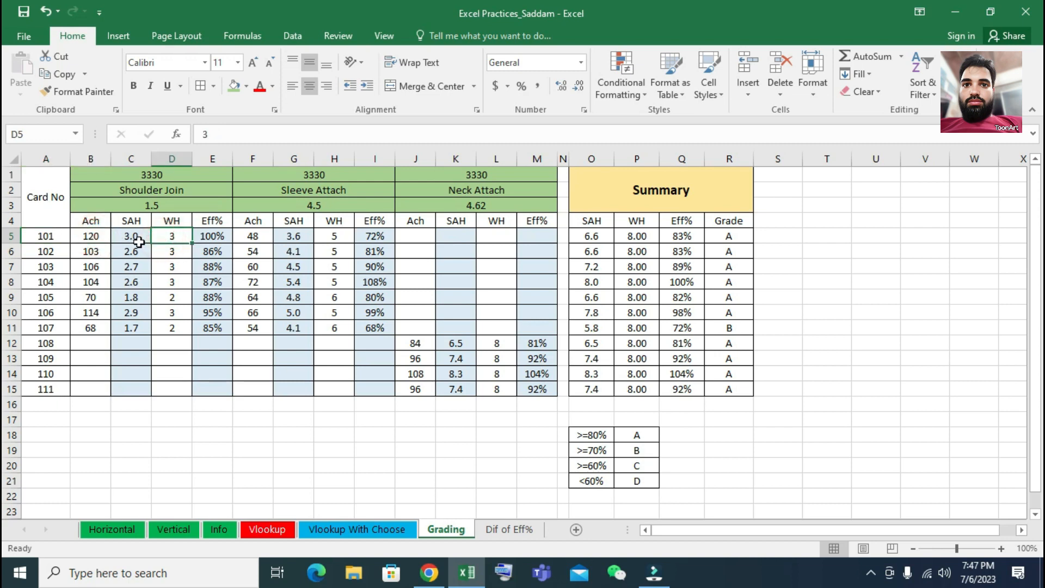
click(139, 242)
click(212, 235)
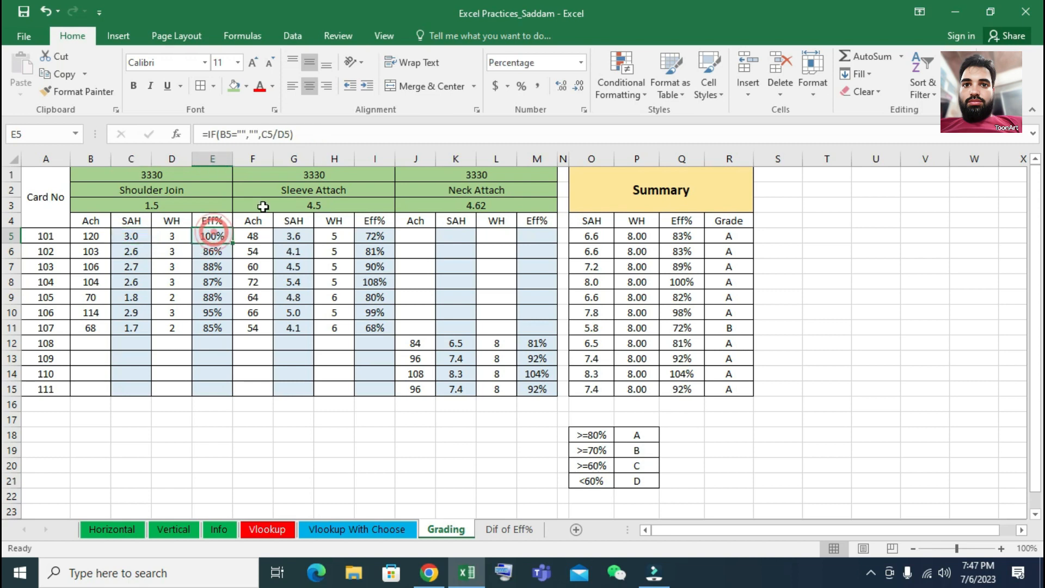
click(311, 134)
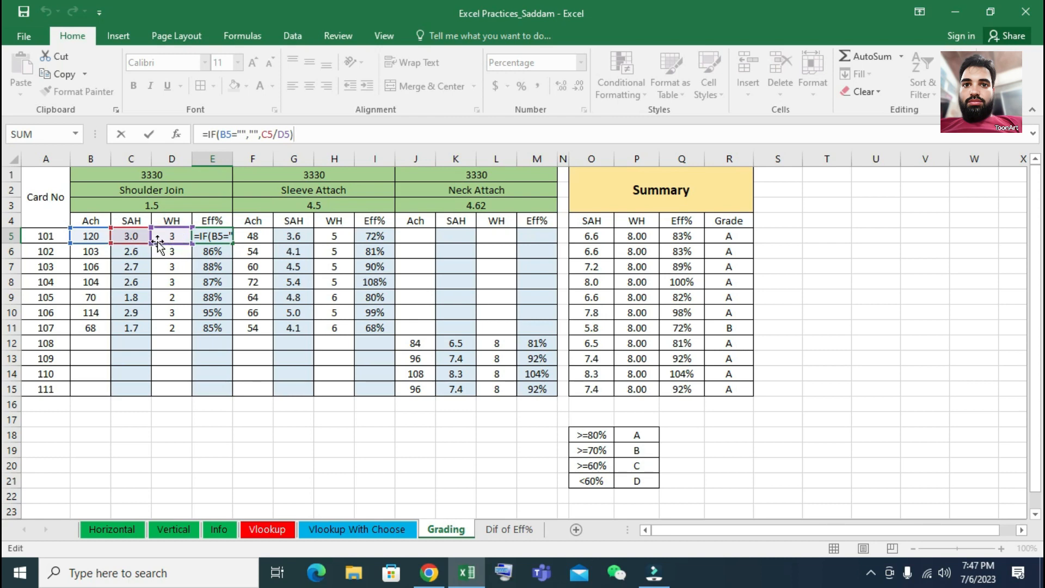
key(Return)
Step: Compare the SAH in C5 with the WH in D5, and examine the logical test of the Eff% formula in E5
click(132, 239)
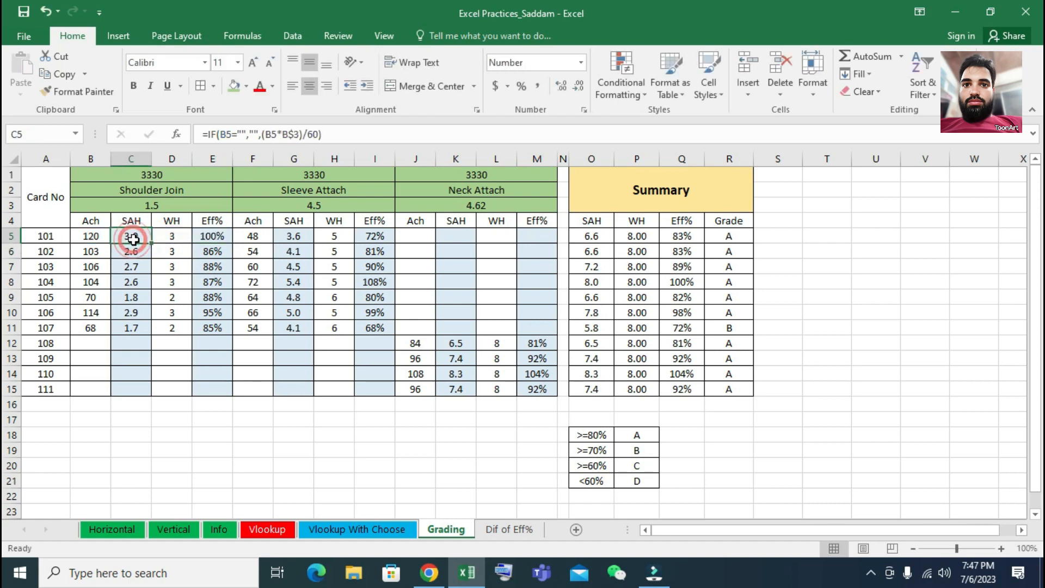
click(167, 238)
click(130, 240)
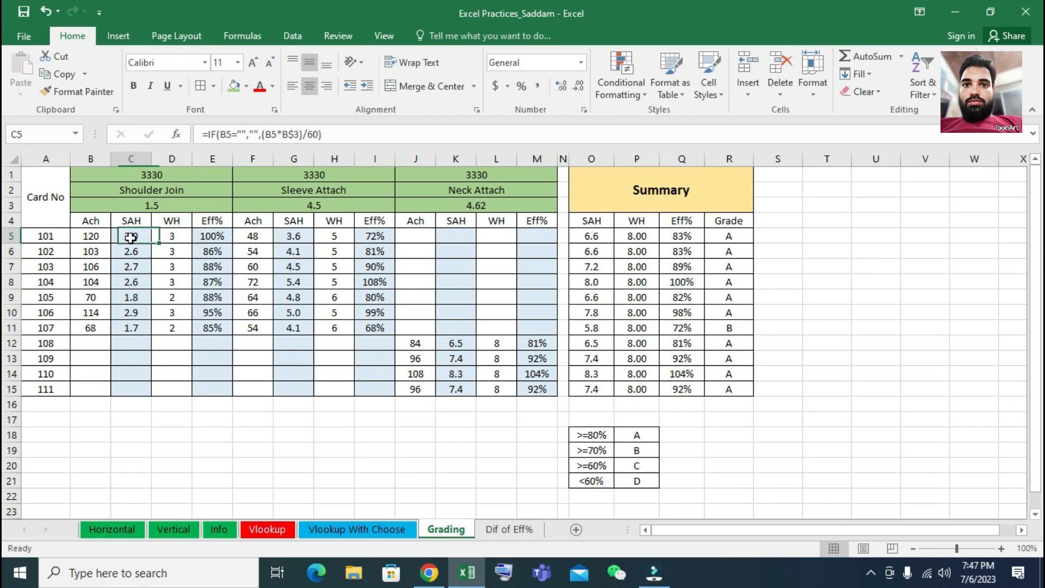
click(166, 238)
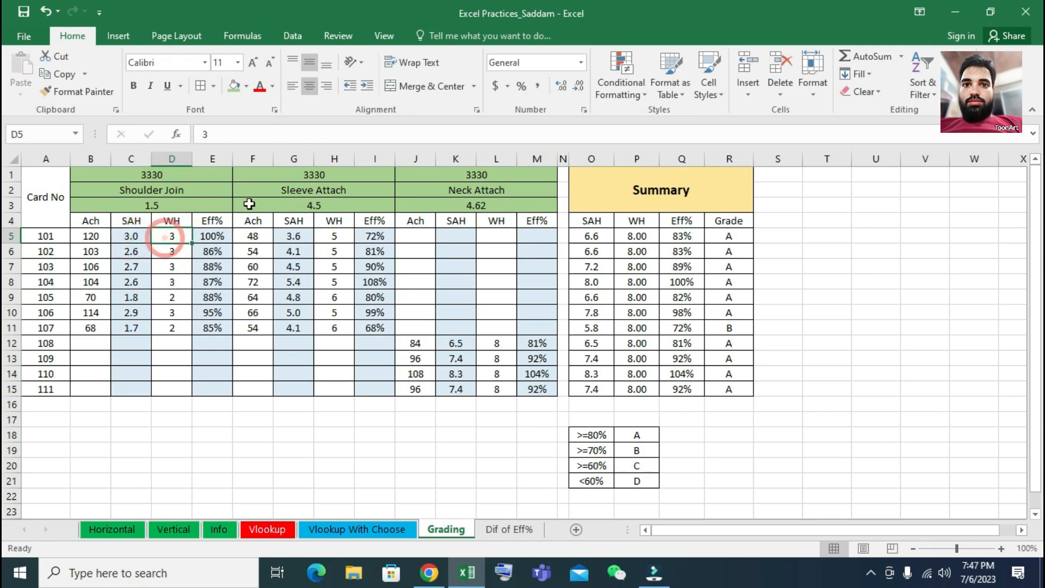
click(212, 240)
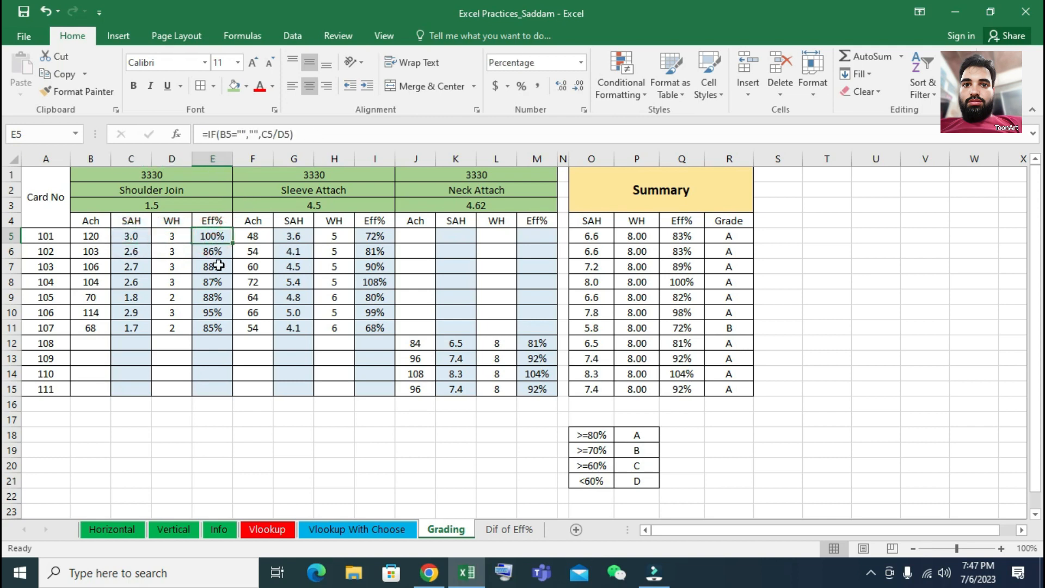
click(259, 134)
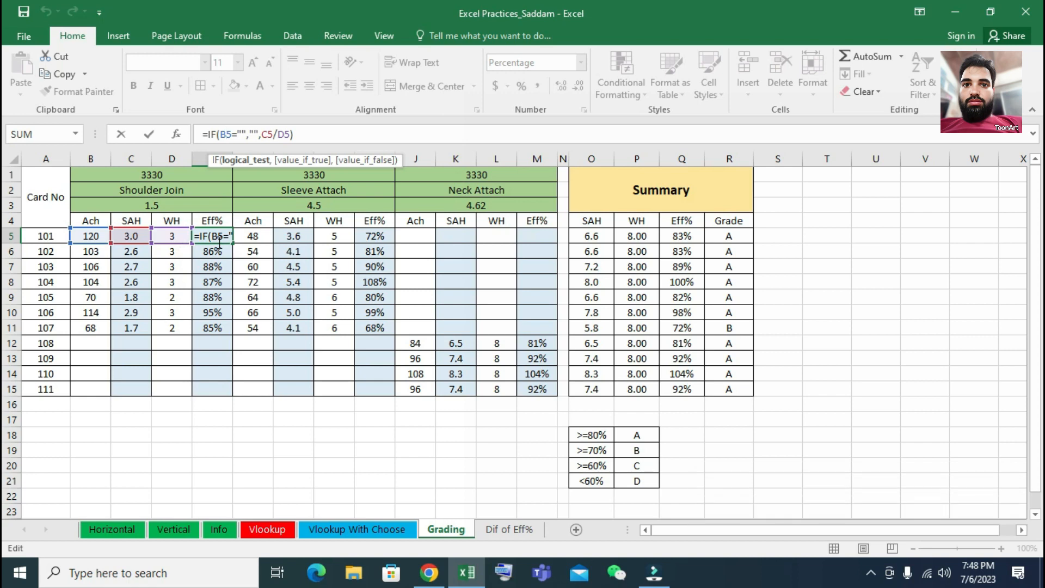
key(Return)
Step: Inspect the references of the Eff% formula in E12, where the Shoulder Join achievement is empty
click(210, 343)
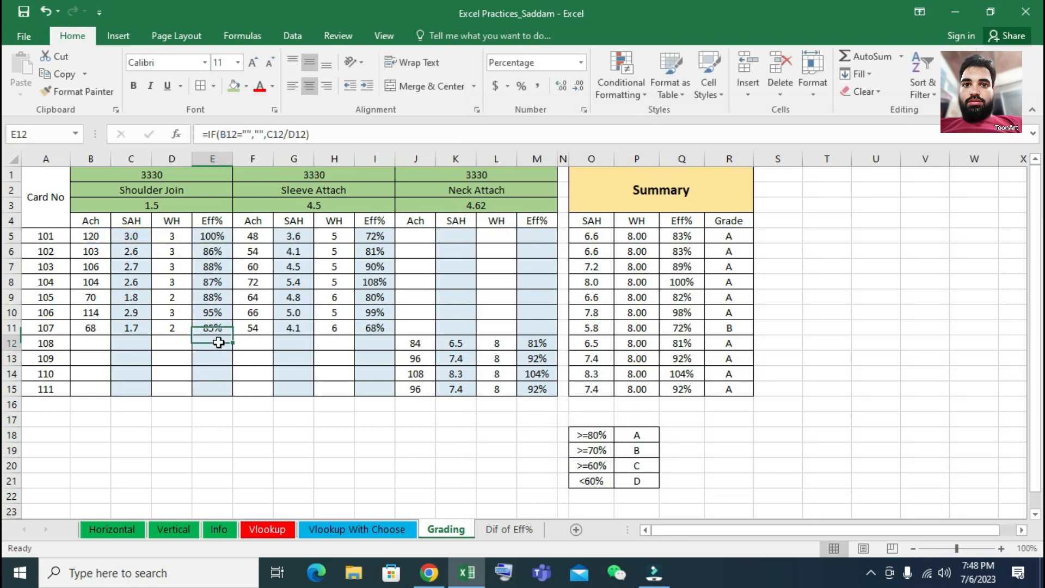
click(334, 136)
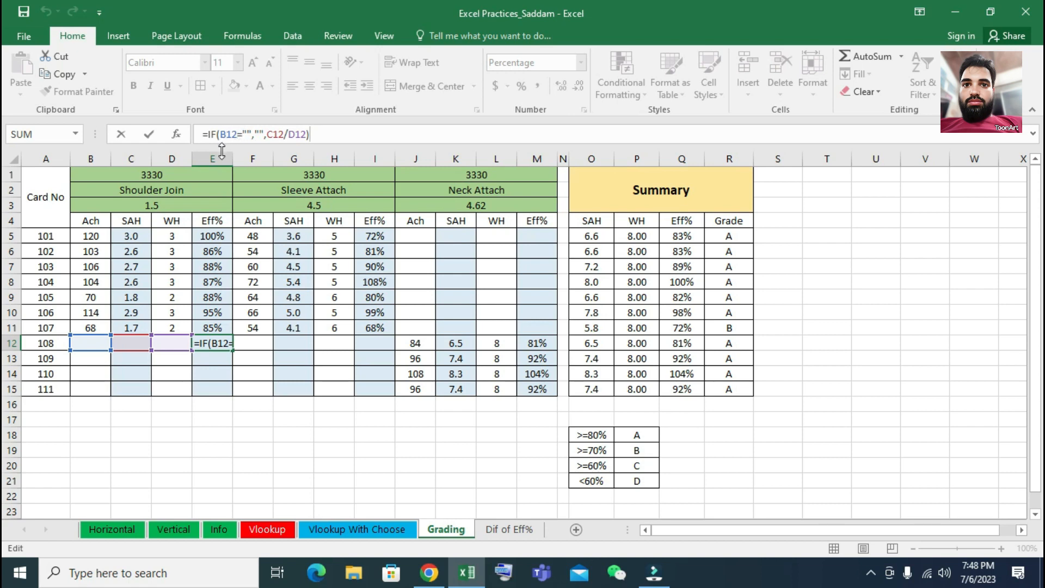
key(Return)
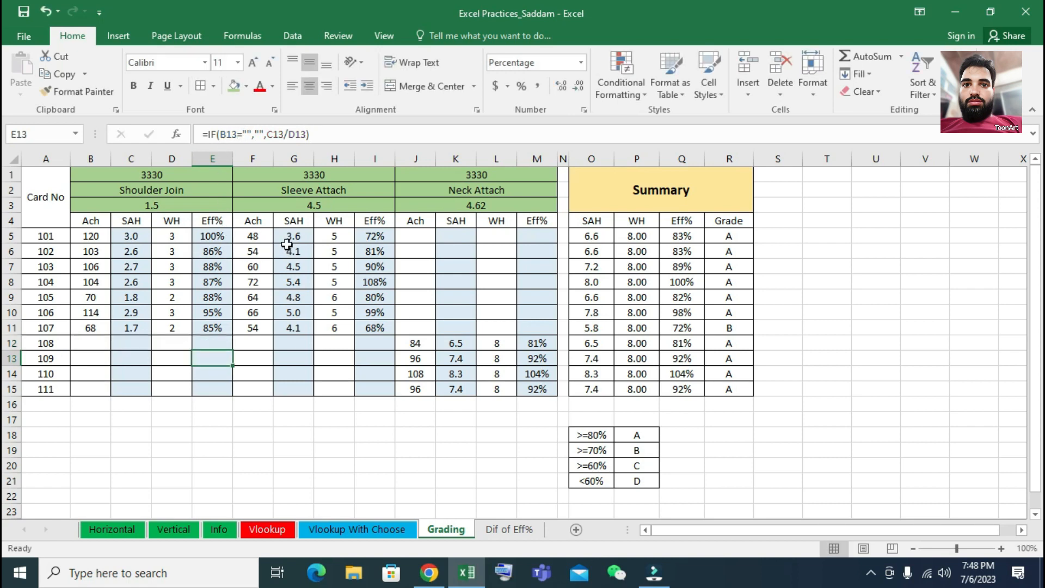
Step: Review the Sleeve Attach block F5:I12 and the Neck Attach block J5:M15, and view the Eff% formula in M8
click(266, 222)
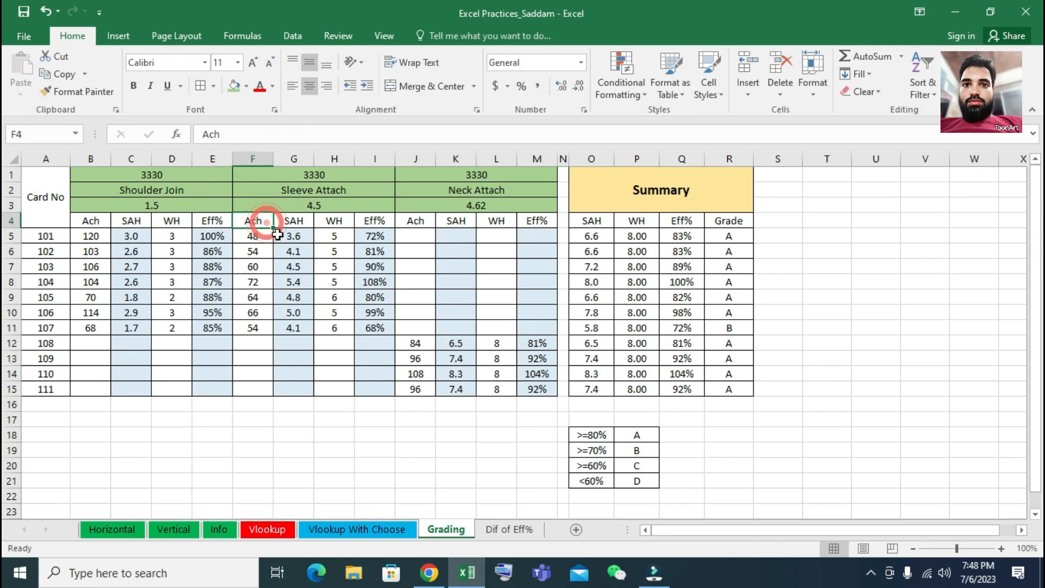
drag(278, 235, 371, 342)
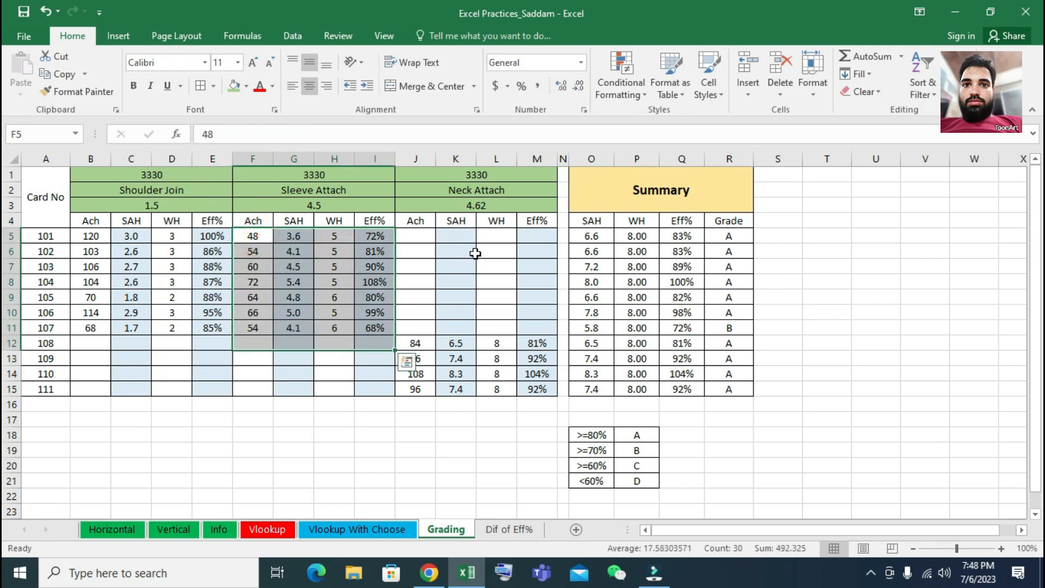
drag(424, 231, 539, 389)
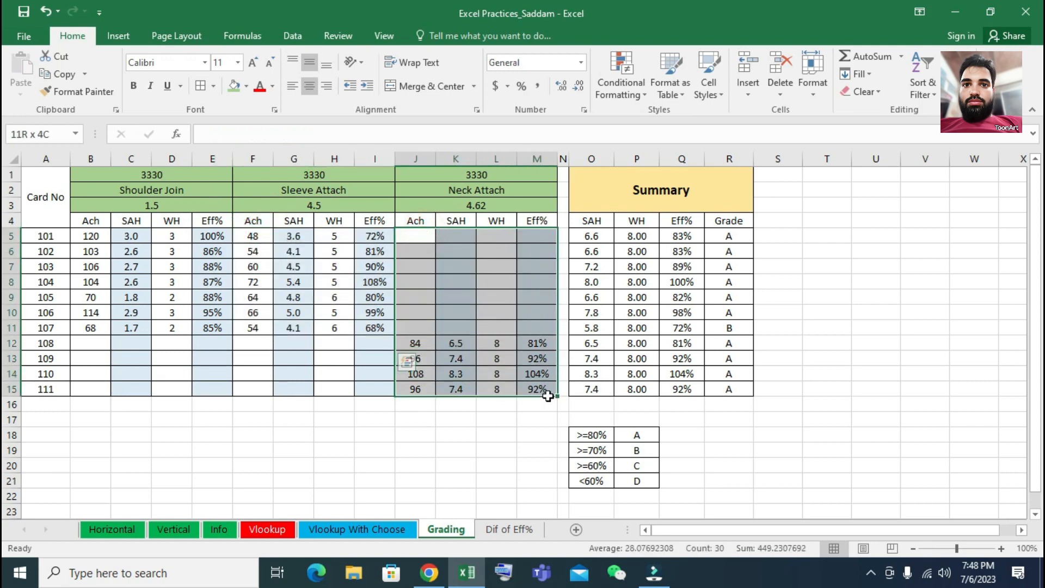
click(517, 282)
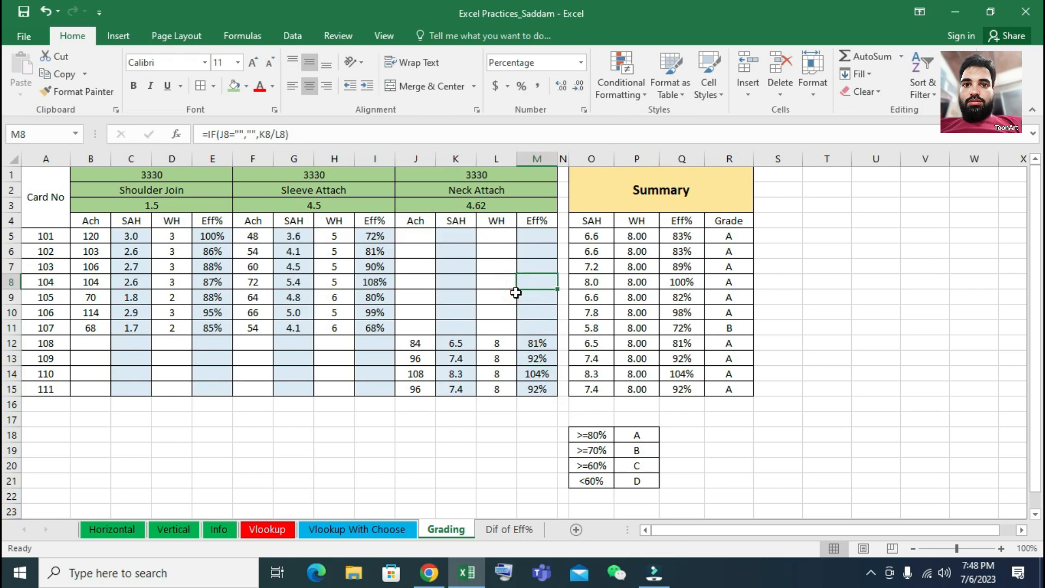
Step: Inspect the sum range and criteria references of the Summary SAH formula in O5, leaving the SUMIFS formula as it is
click(665, 207)
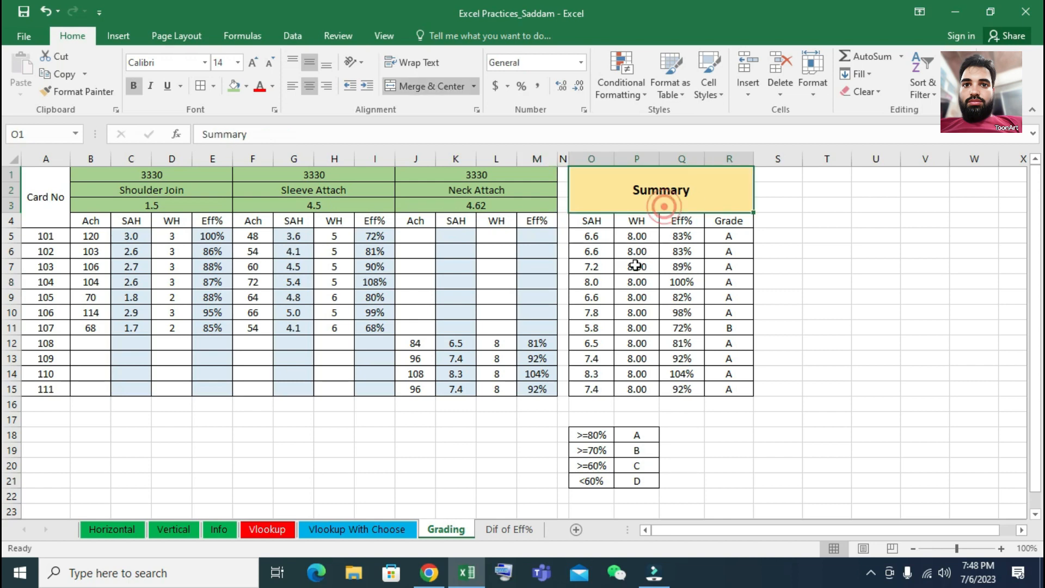
click(592, 221)
click(593, 236)
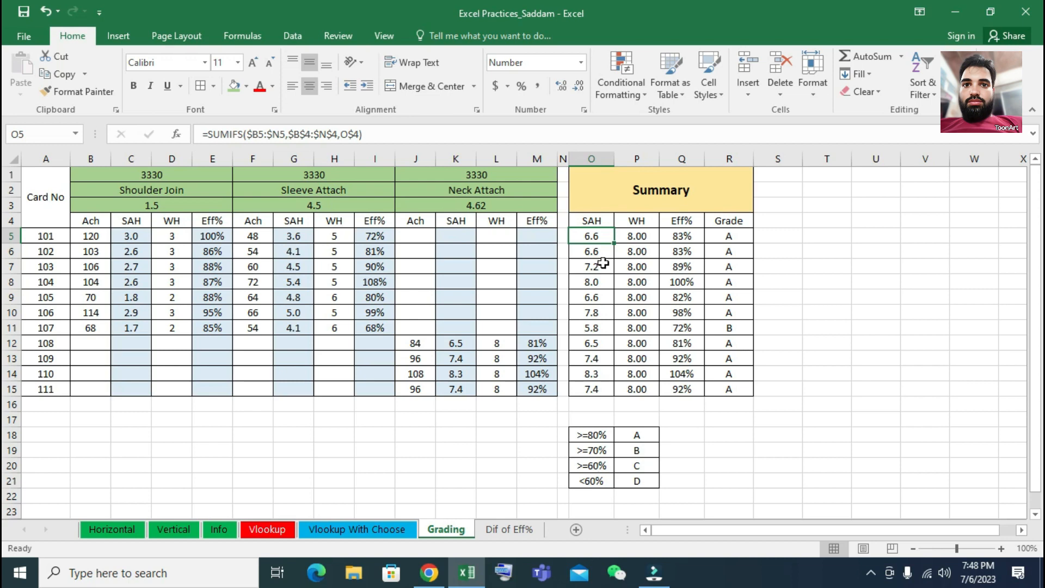
click(400, 133)
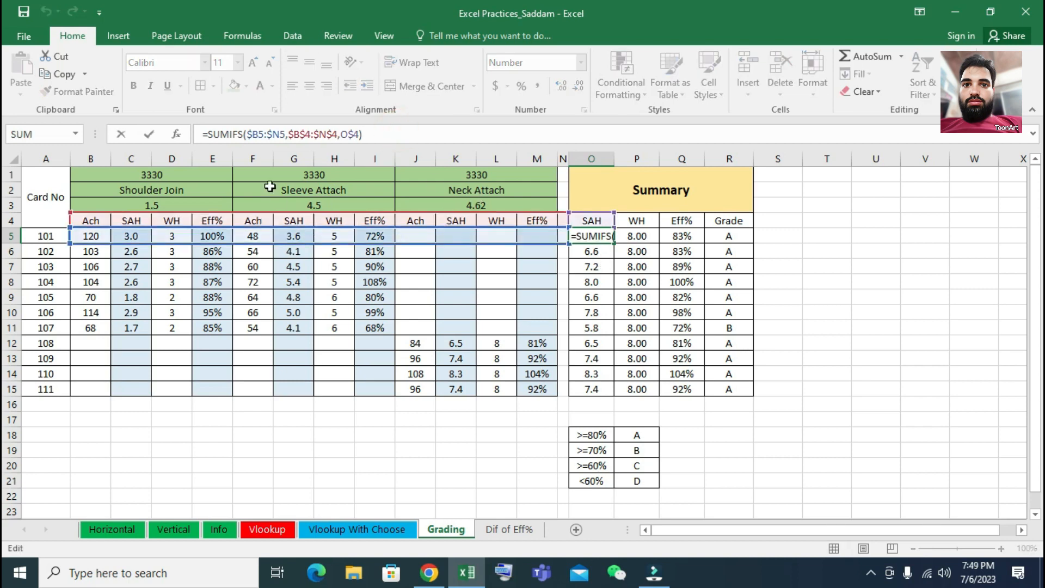
click(259, 134)
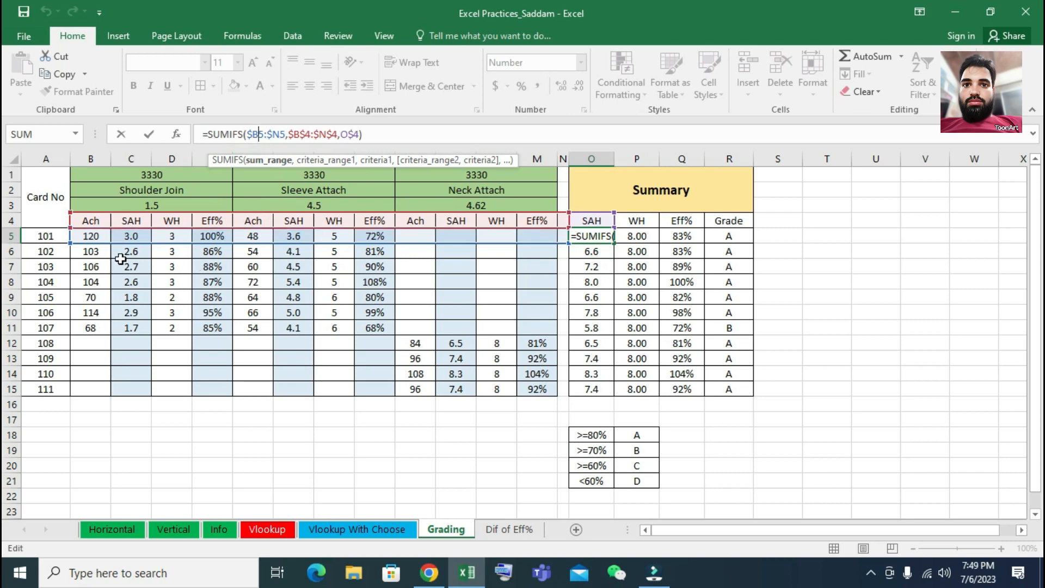
key(Return)
click(599, 235)
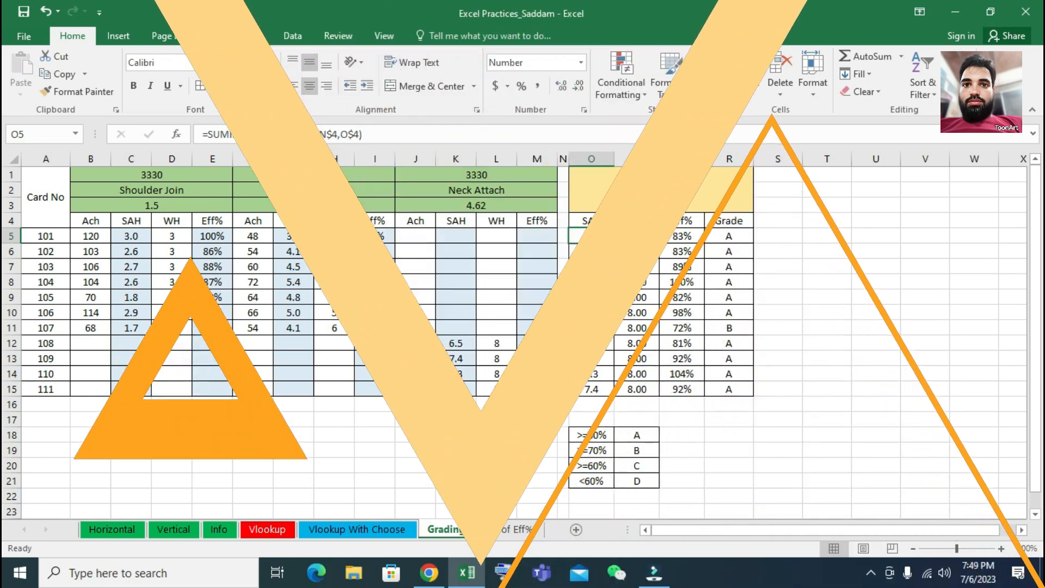
Step: Try filling the SUMIFS formula from O5 across to the WH cell P5, undo the fill, and compare both cells' formulas
click(640, 236)
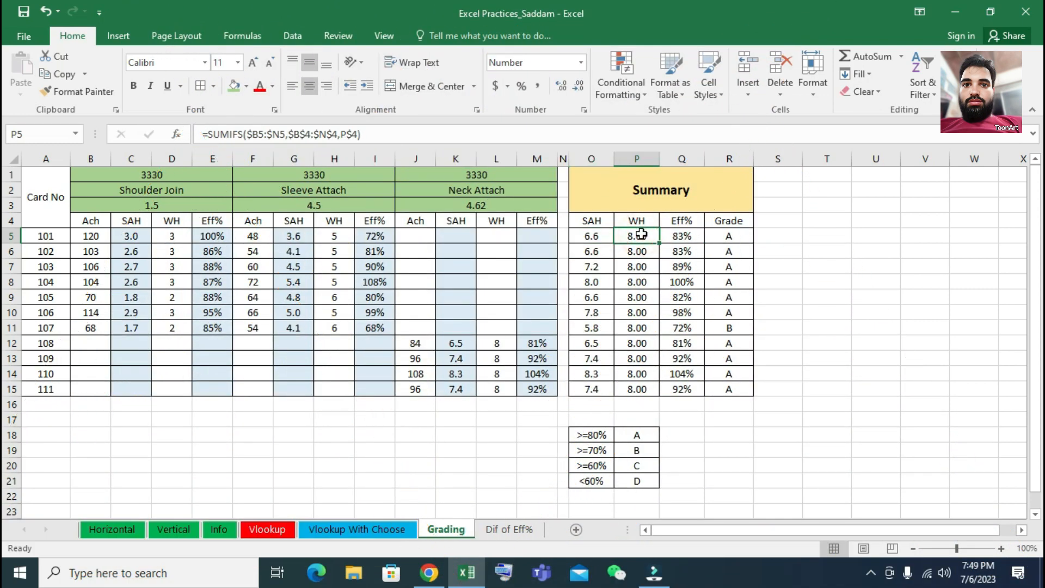
click(603, 234)
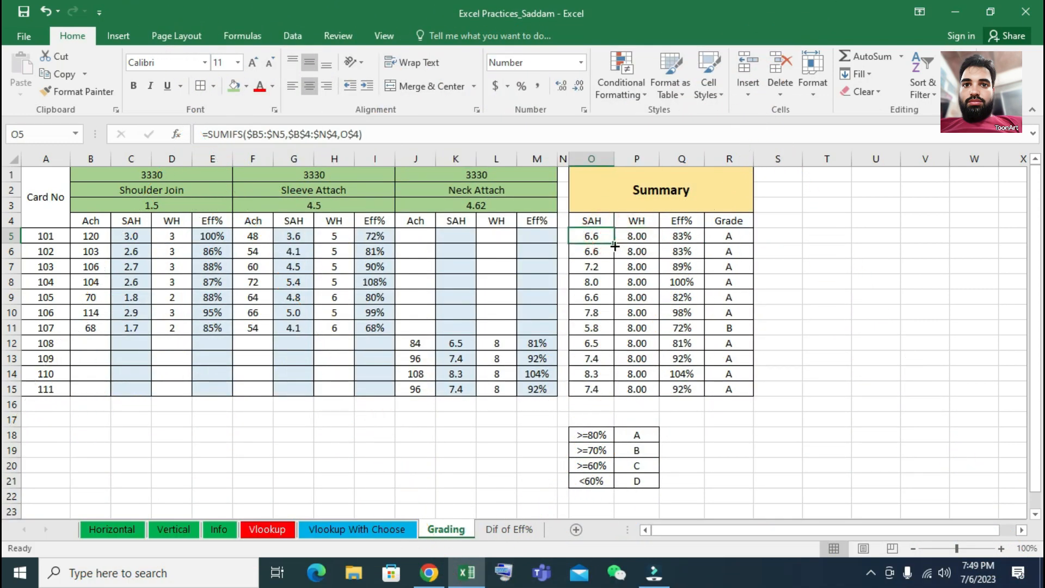
drag(615, 246, 657, 244)
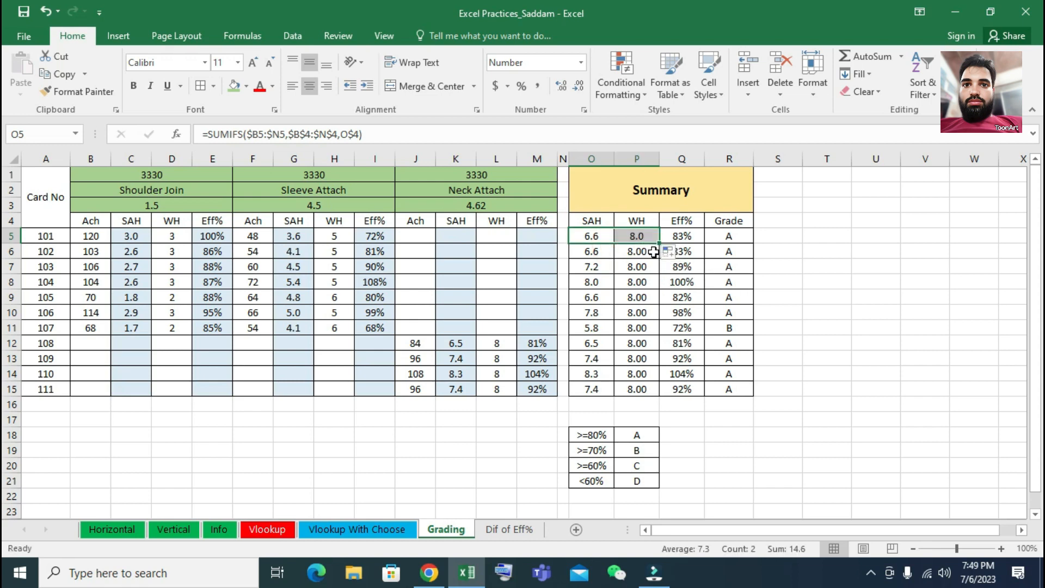
key(ctrl+z)
click(639, 233)
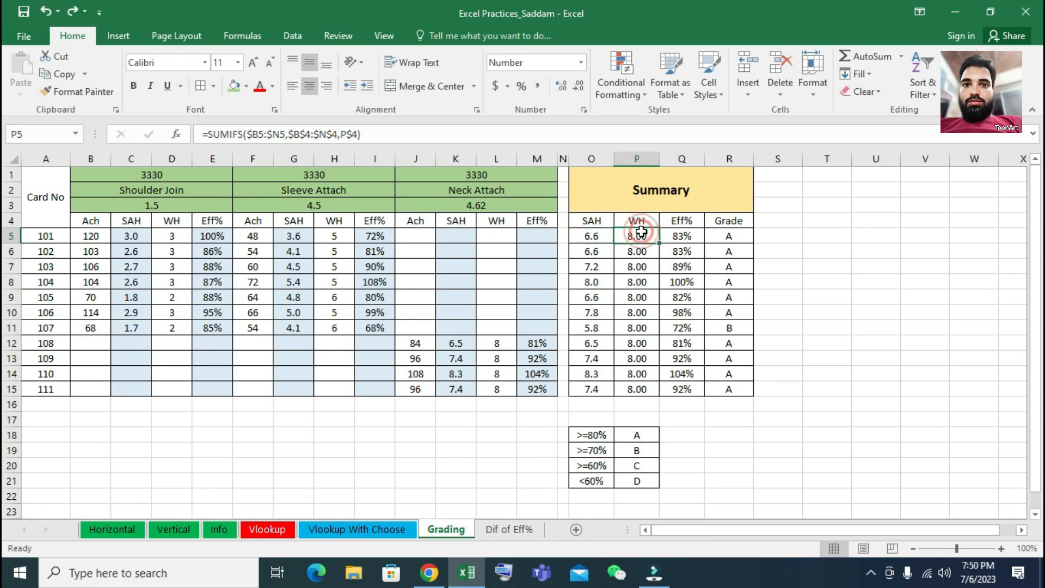
click(601, 237)
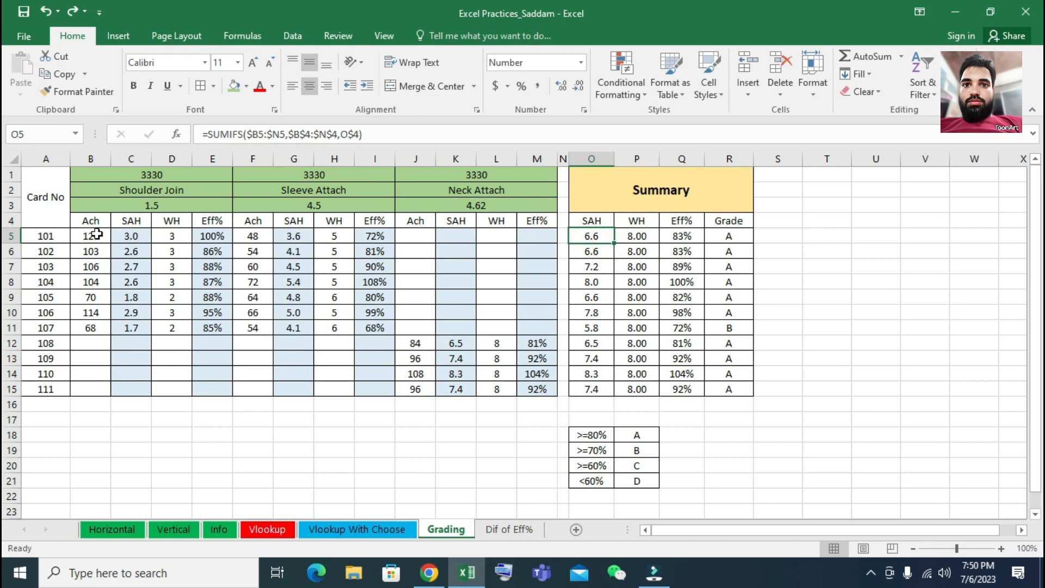
Step: Review the card 101 row B5:N5 and inspect it as the sum range of the SUMIFS formula in O5
drag(92, 236, 558, 233)
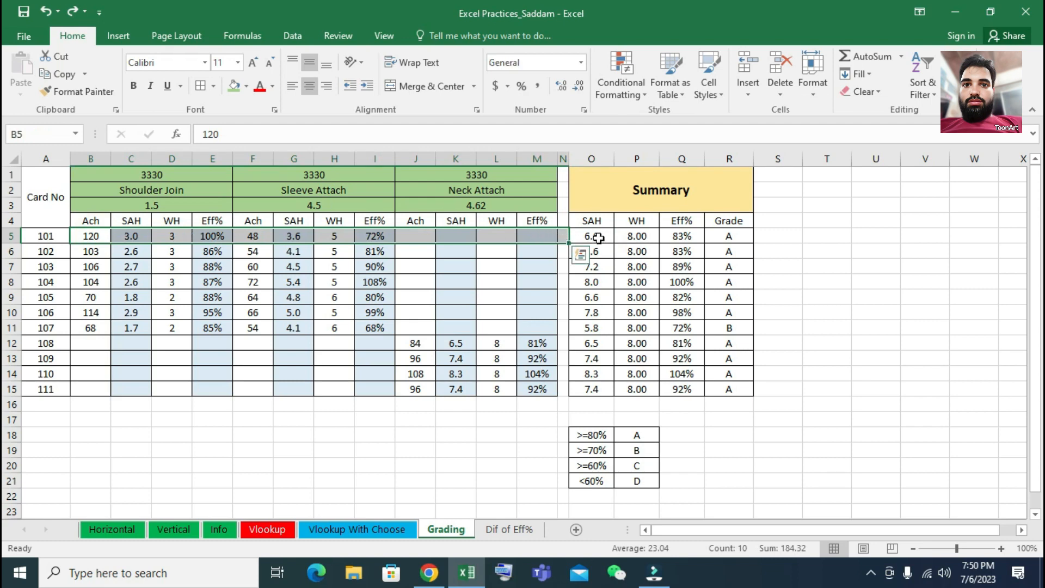
click(131, 236)
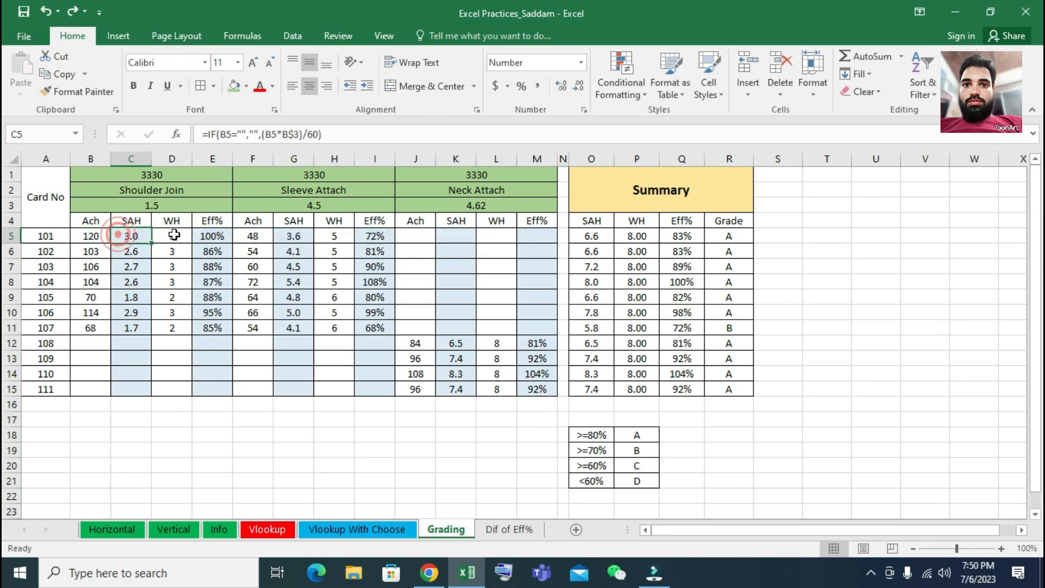
click(592, 236)
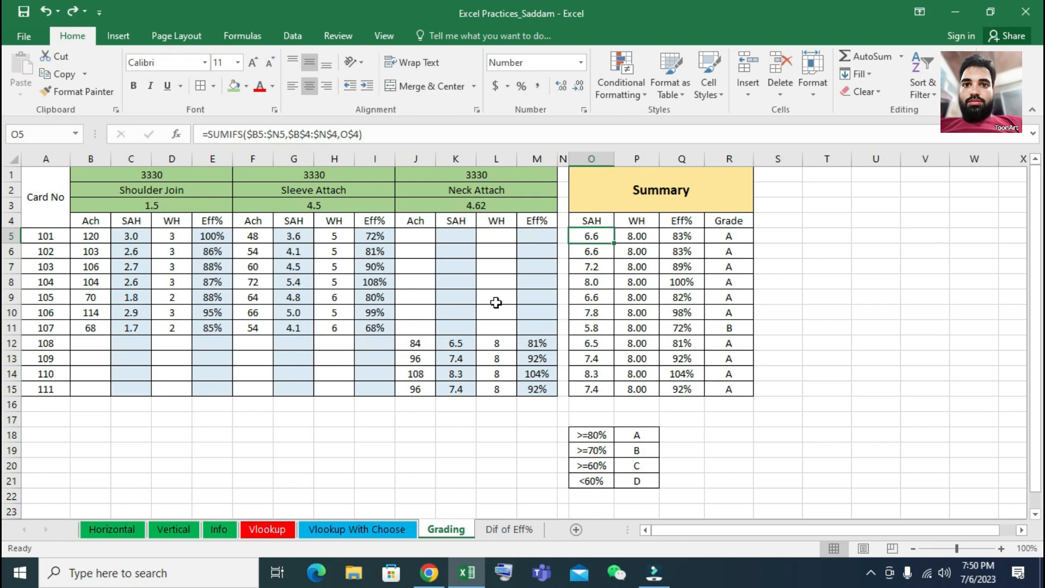
click(252, 134)
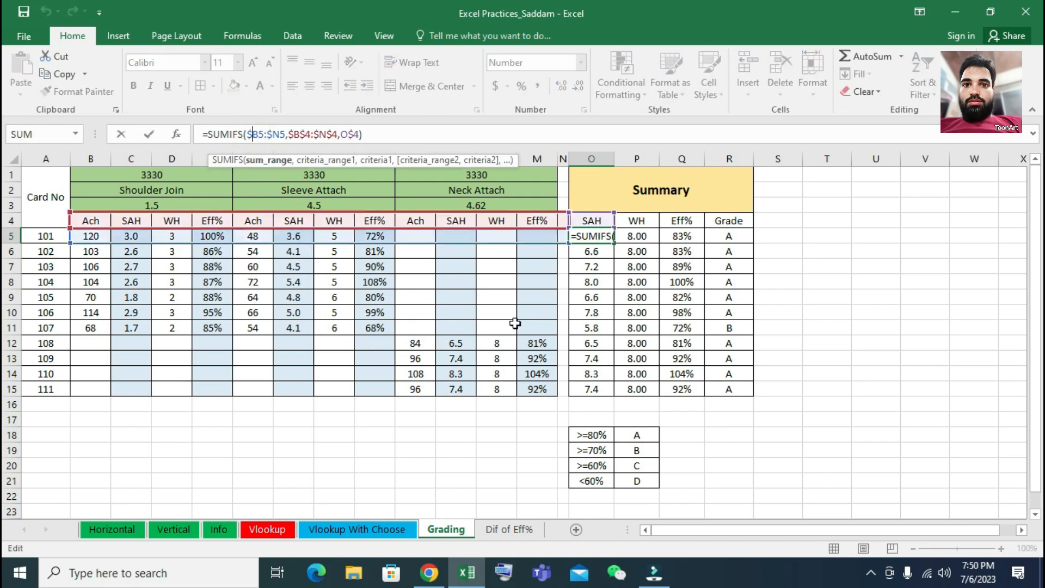
key(Return)
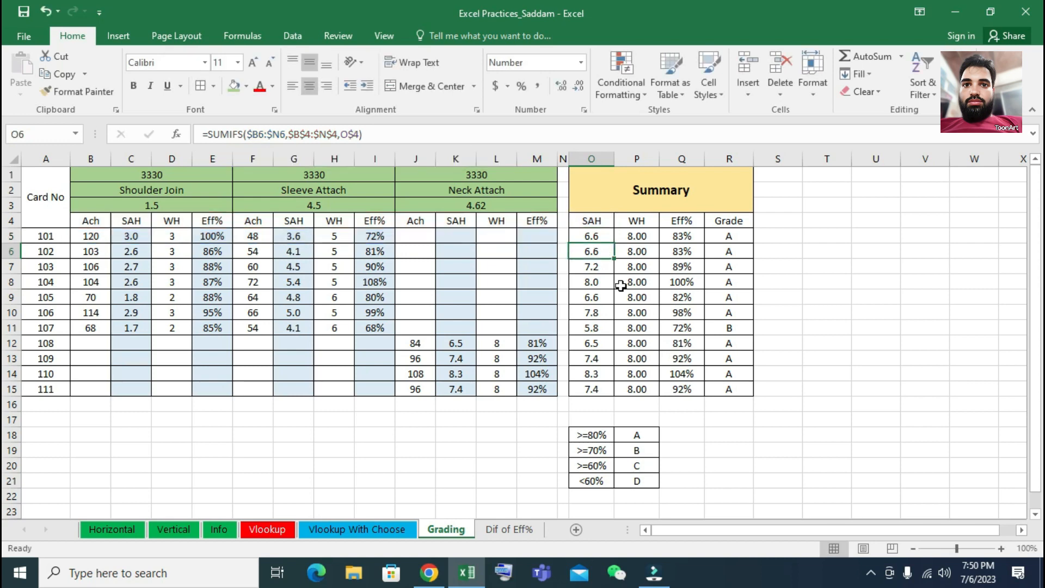
Step: Compare the sum range row reference of the SUMIFS formula in O6 with the one in O5, leaving O6 unedited
click(602, 237)
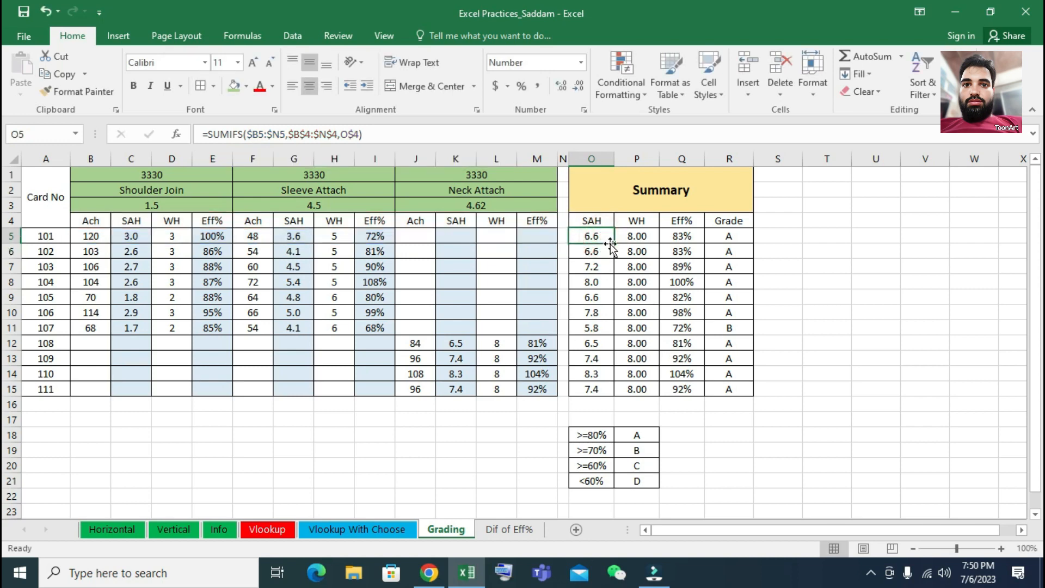
drag(613, 244, 613, 287)
click(598, 250)
click(556, 134)
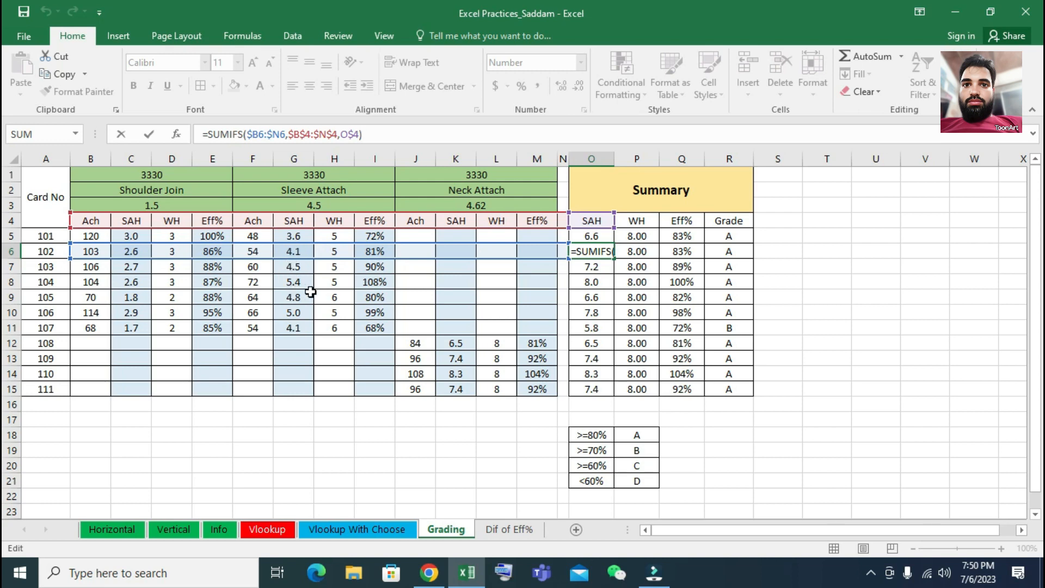
key(Escape)
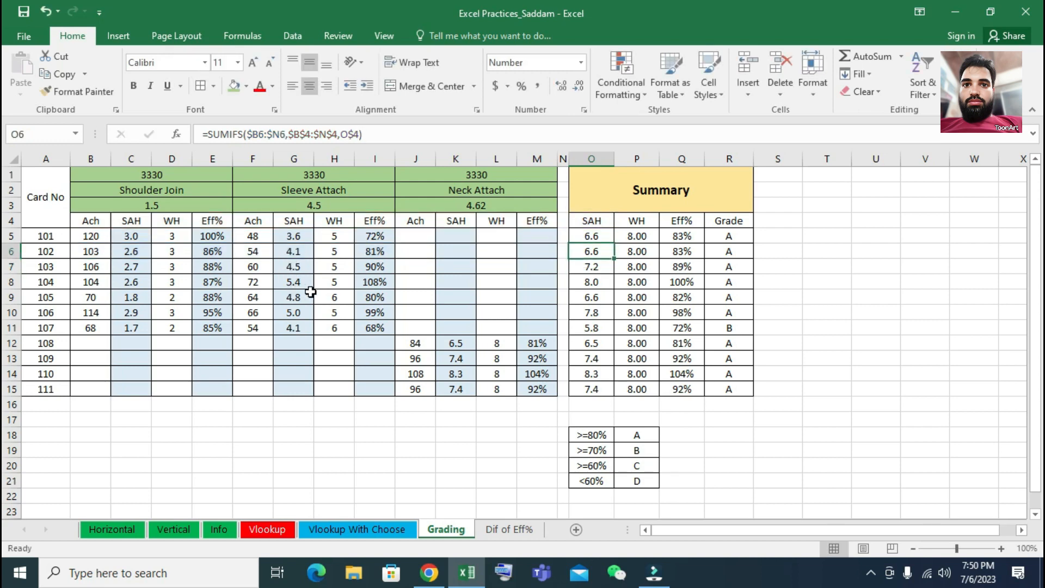
Step: Inspect the criteria range $B$4:$N$4 in the O5 formula and relate it to the header cells of row 4
key(Up)
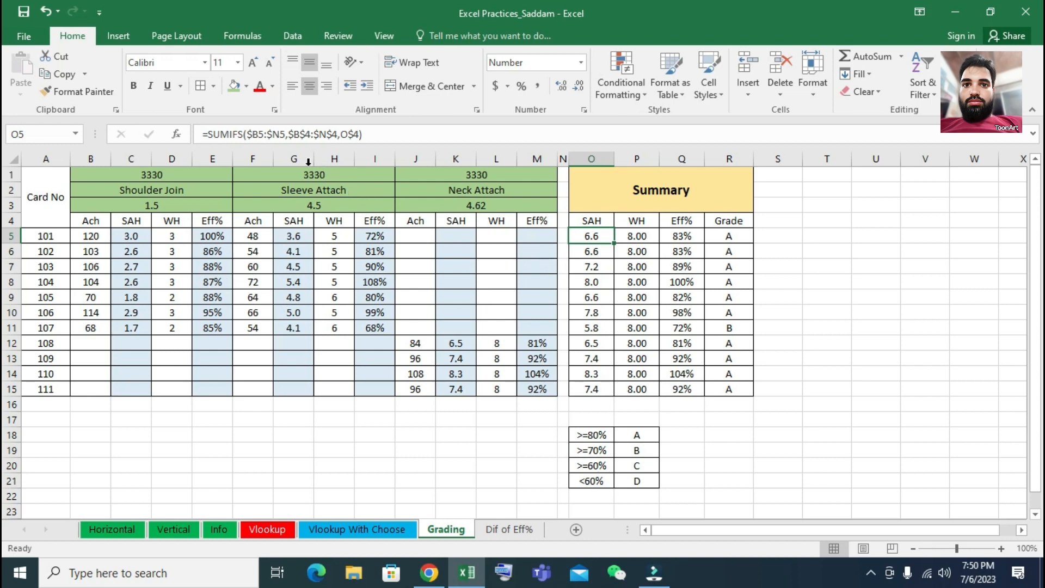
click(305, 134)
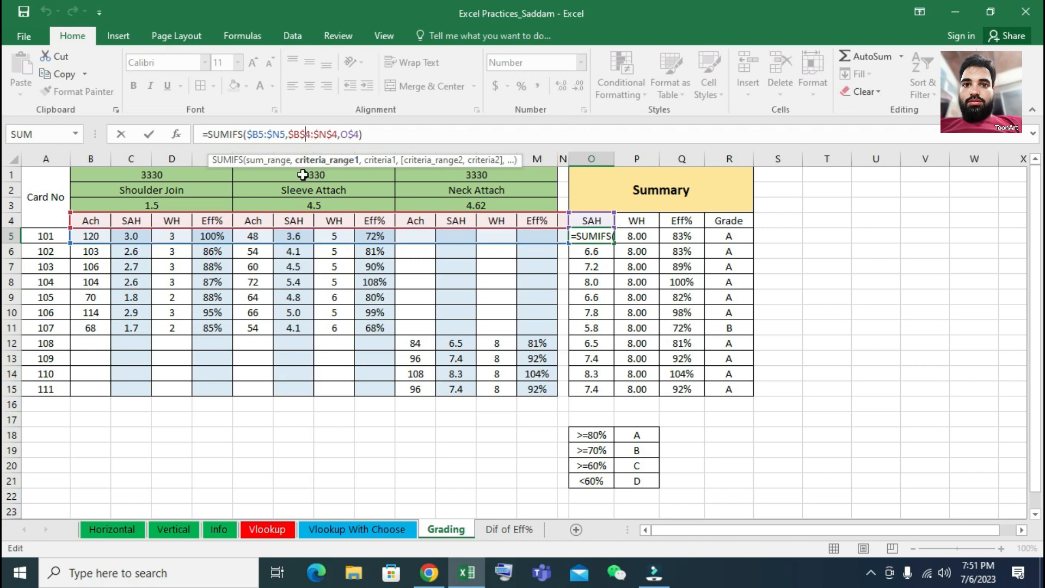
key(Return)
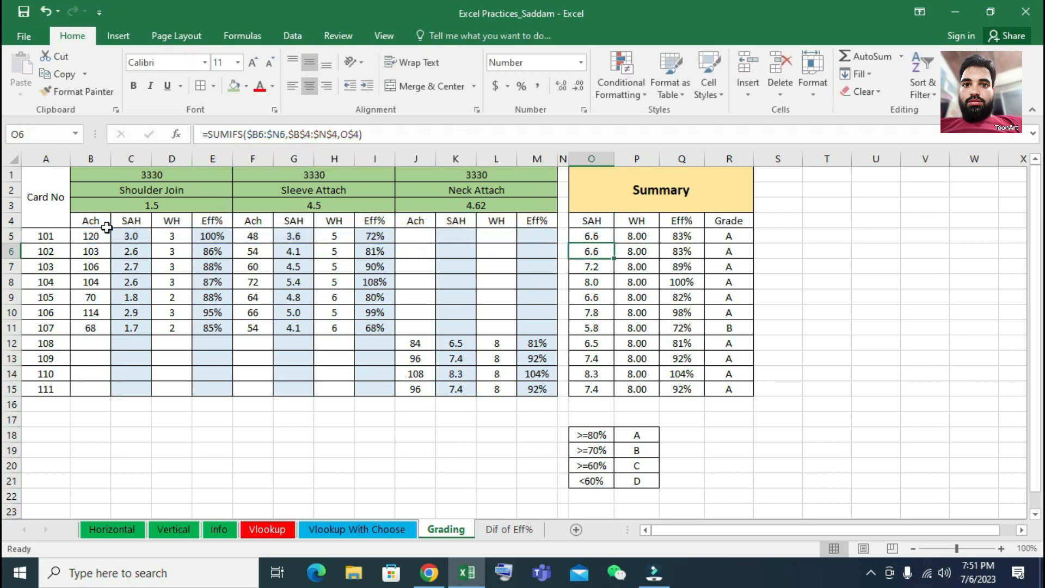
drag(91, 221, 554, 222)
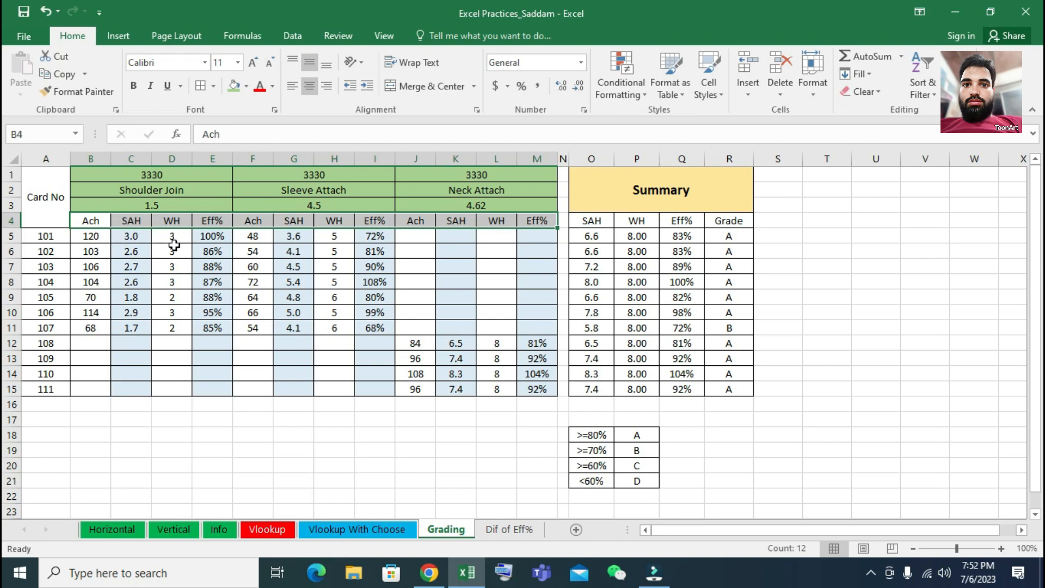
click(173, 246)
drag(90, 221, 551, 230)
Step: Inspect the criteria reference O$4 in the O5 SUMIFS formula and relate it to the Summary SAH header in O4
click(597, 236)
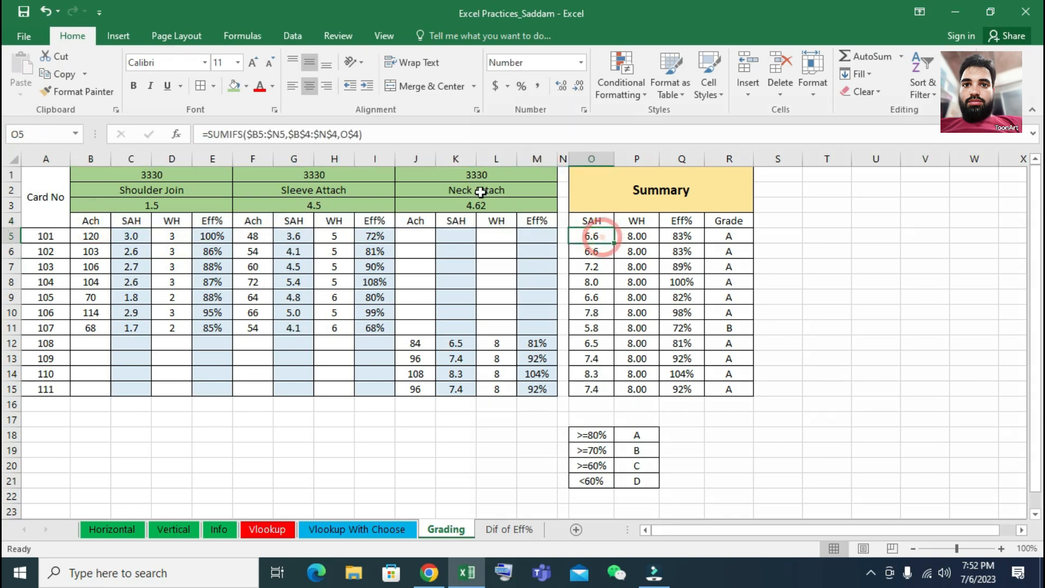
click(388, 134)
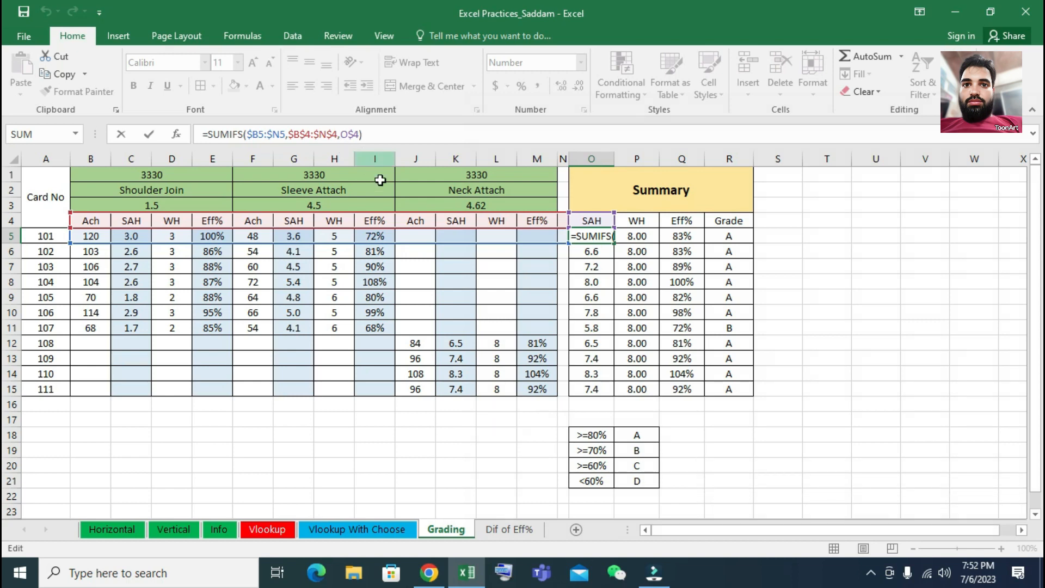
click(355, 131)
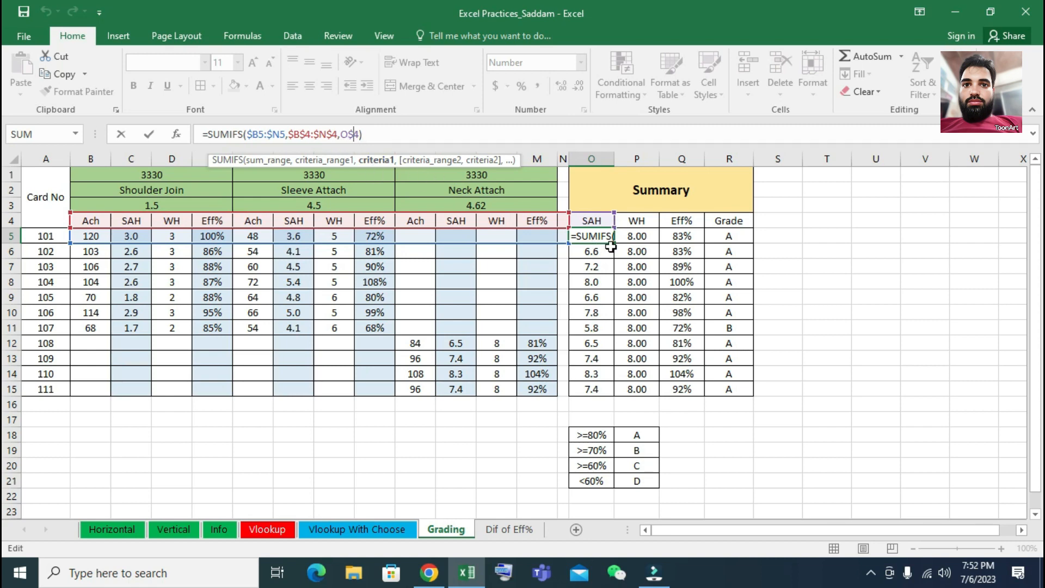
key(Return)
click(595, 235)
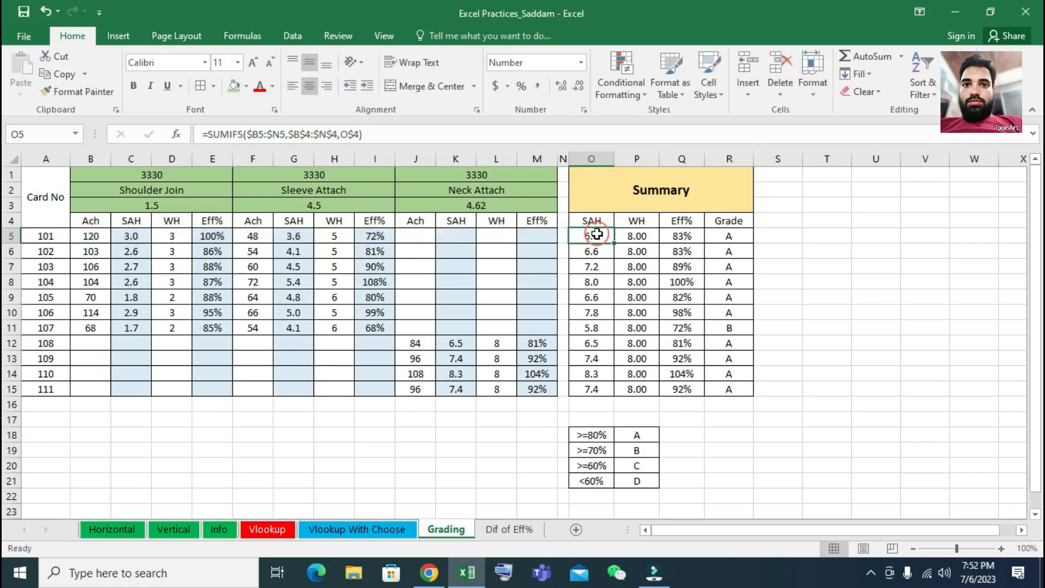
click(383, 140)
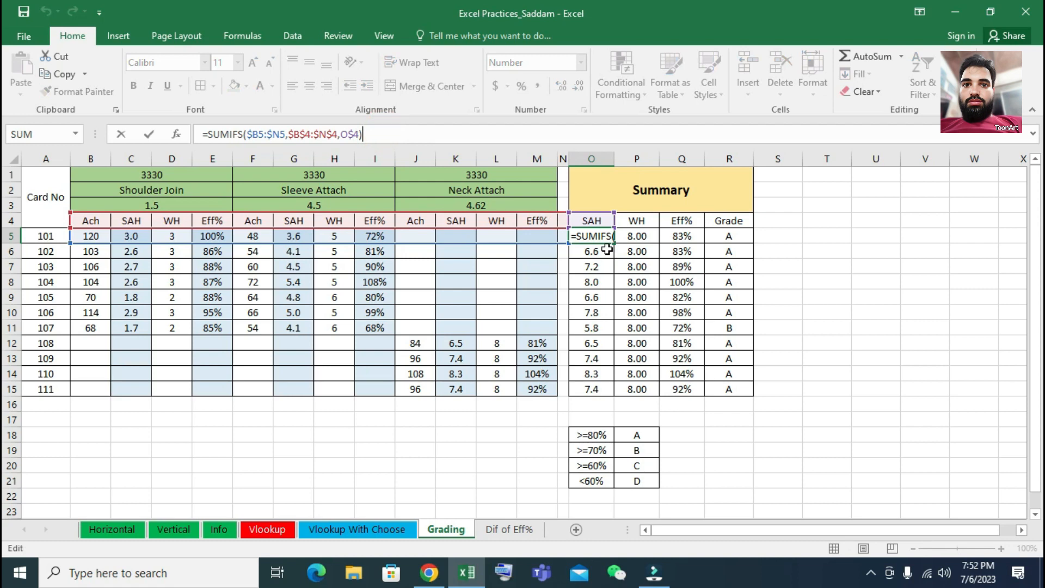
click(597, 238)
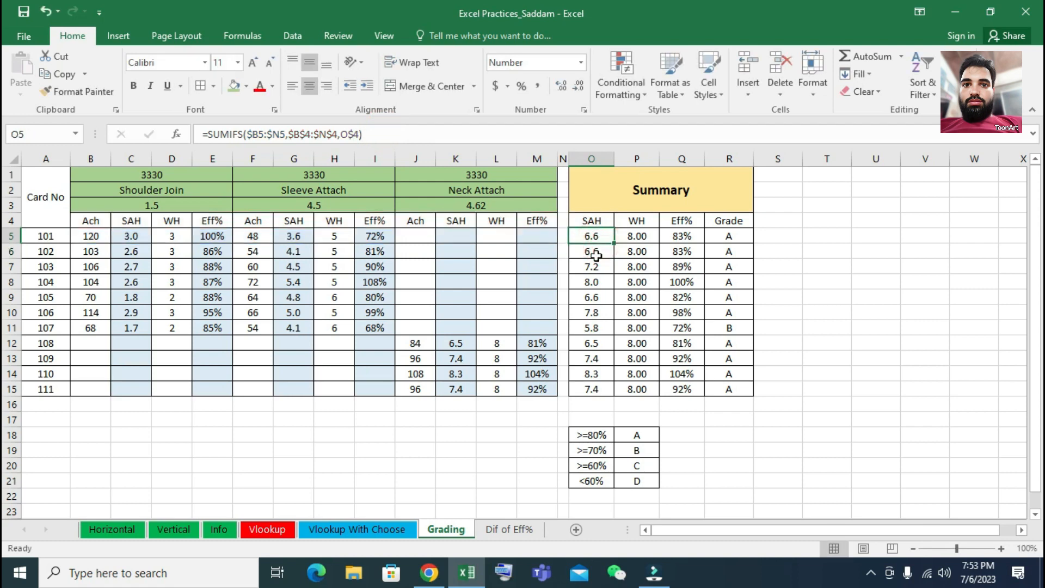
click(593, 222)
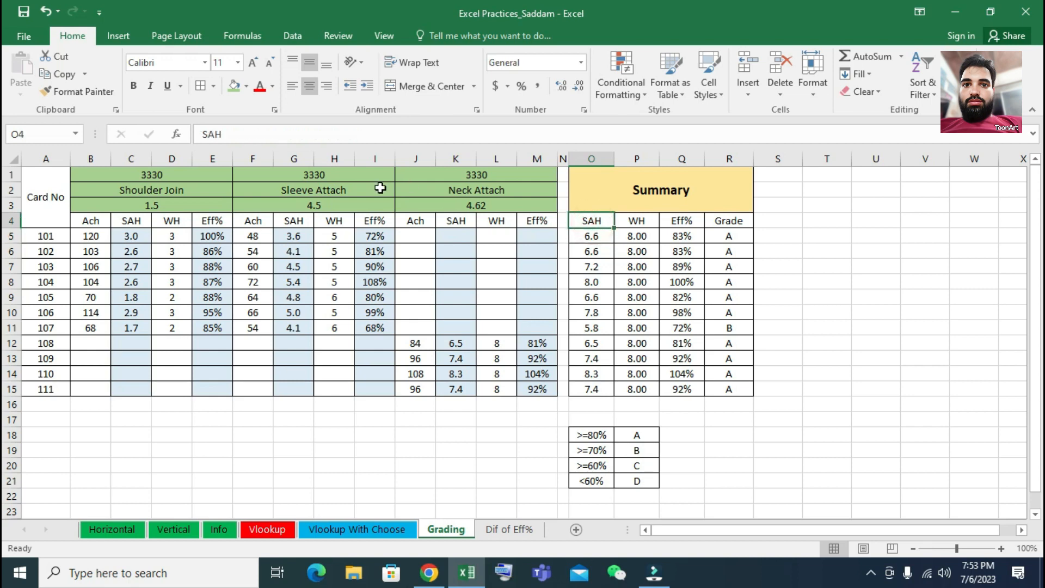
click(591, 236)
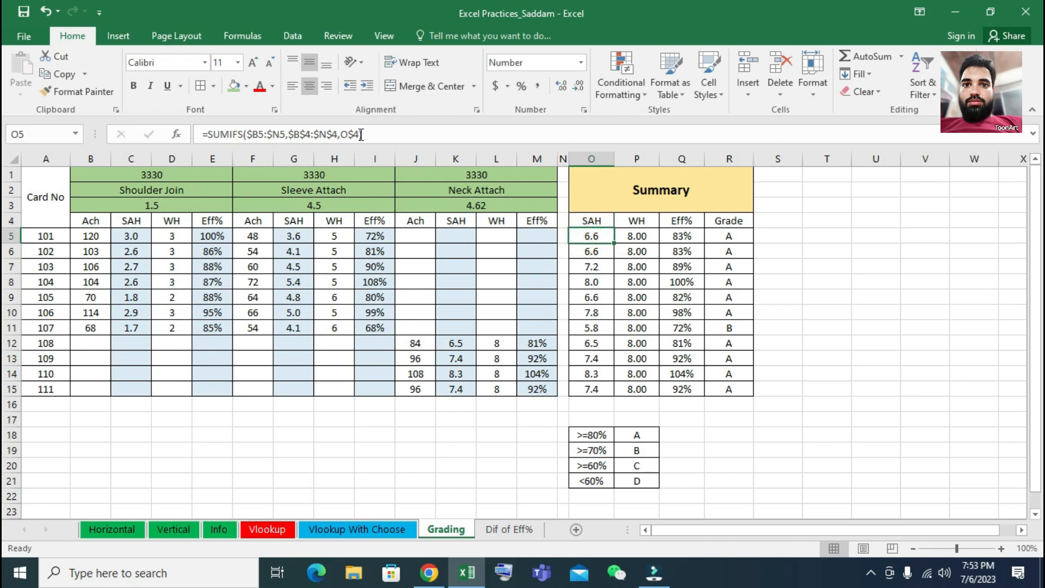
click(368, 133)
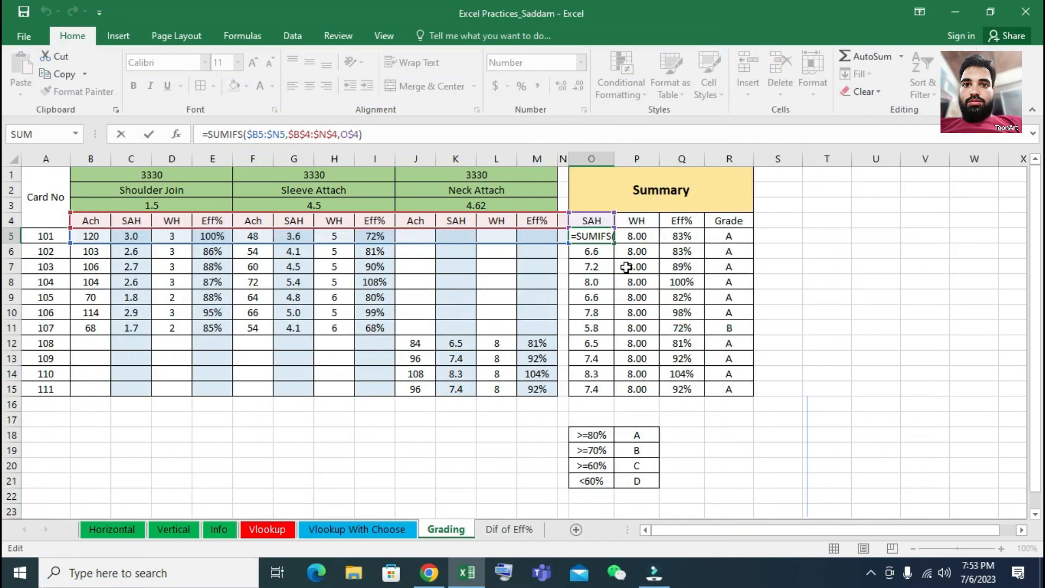
Step: View the SUMIFS formulas in the Summary WH column, including P7, P8 and P5
click(630, 267)
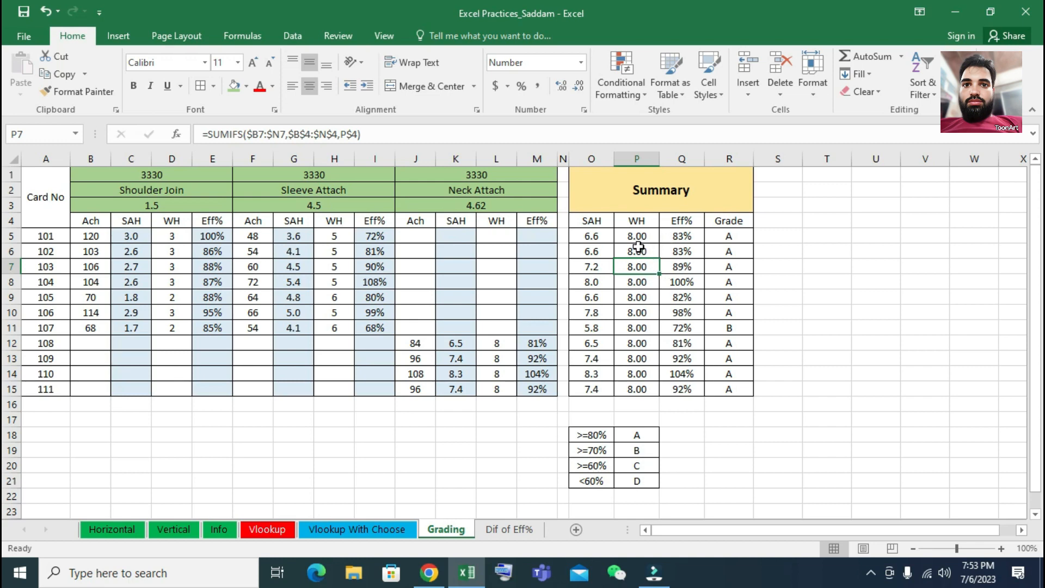
double_click(638, 247)
click(638, 279)
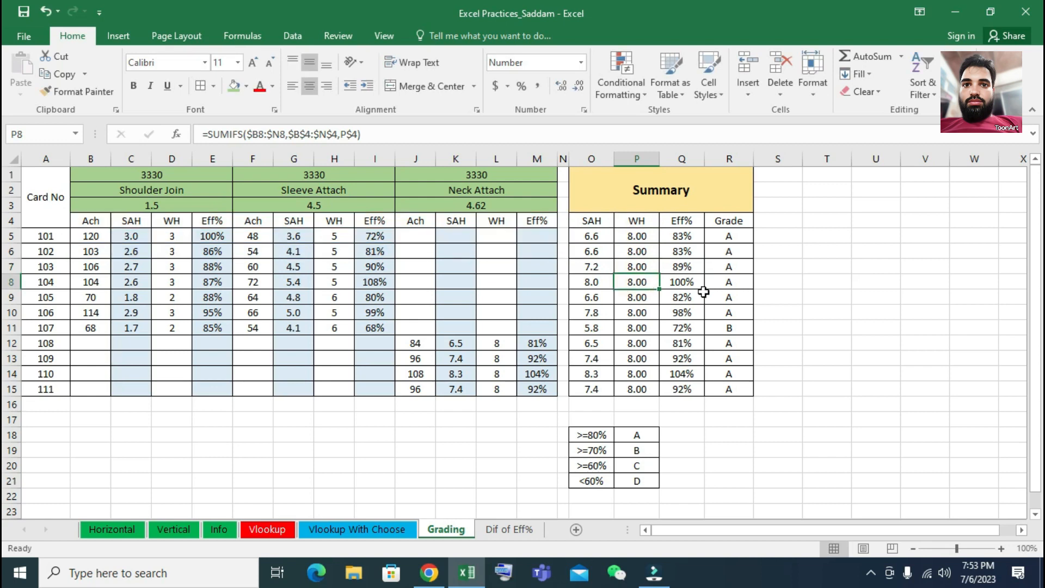
click(800, 284)
click(635, 261)
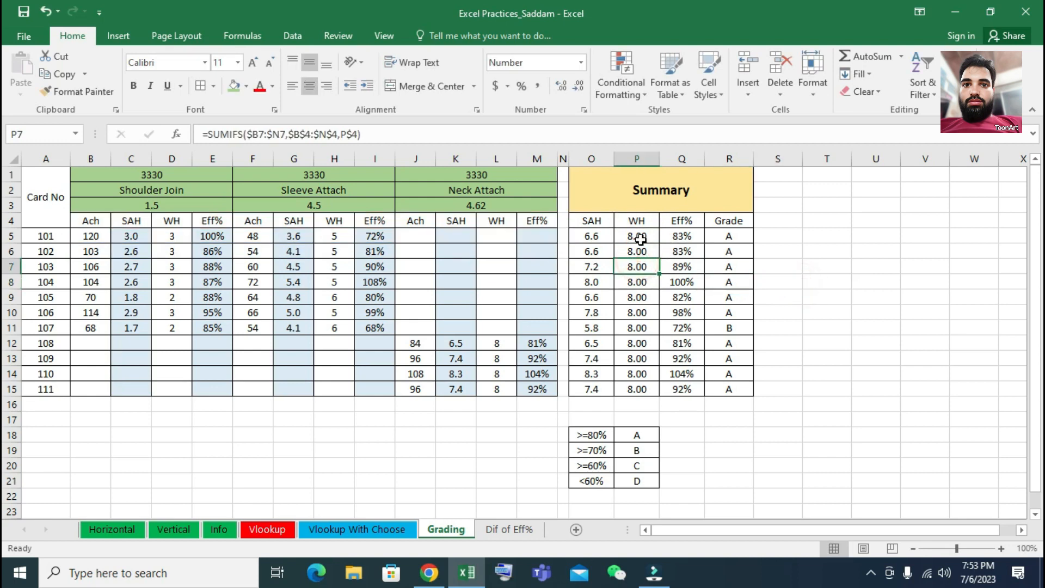
click(639, 238)
Step: Inspect the SAH and WH references of the Summary Eff% formula =O5/P5 in Q5
click(680, 236)
double_click(679, 236)
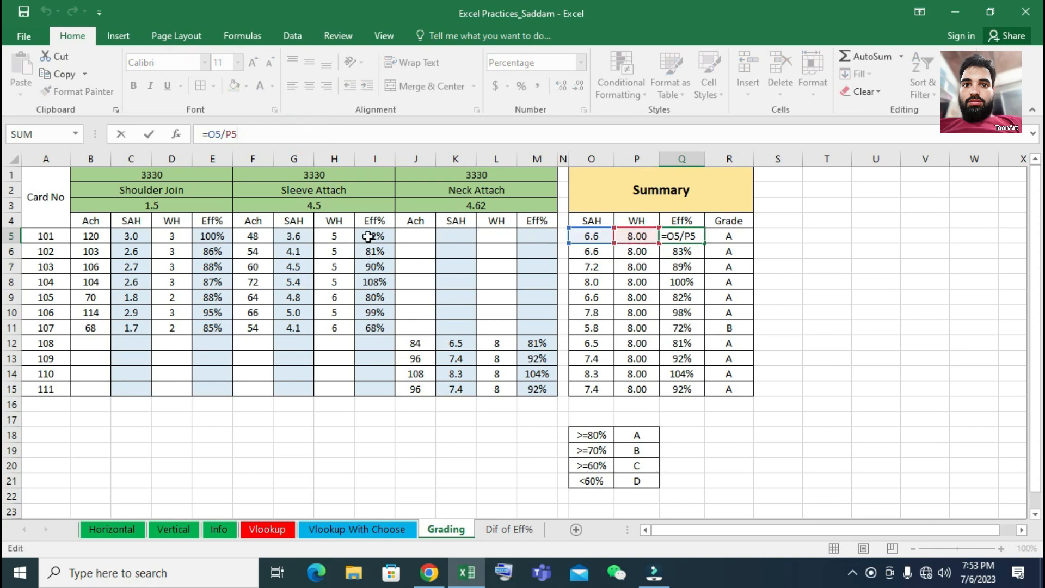
key(Escape)
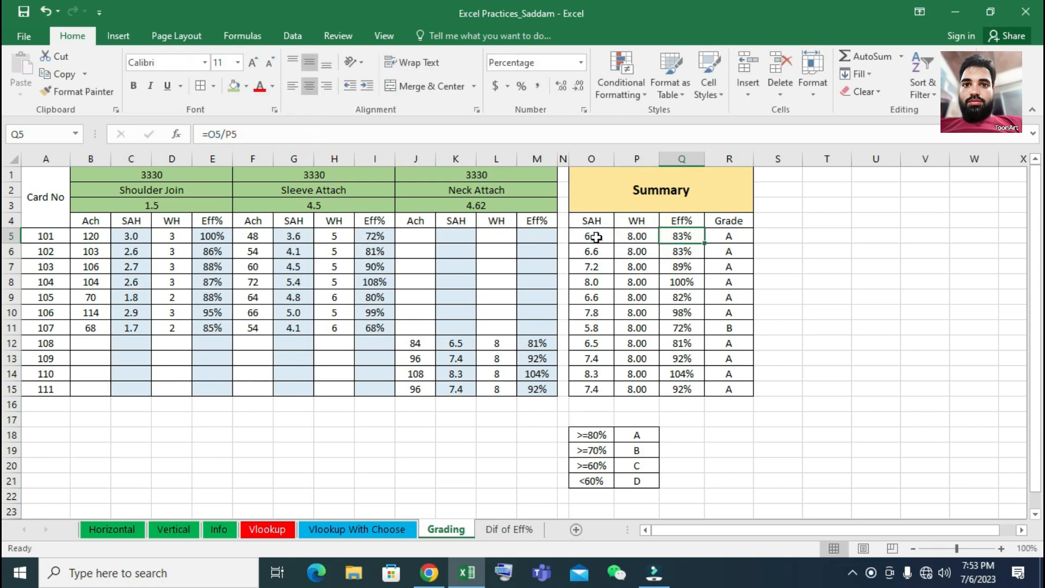
click(617, 131)
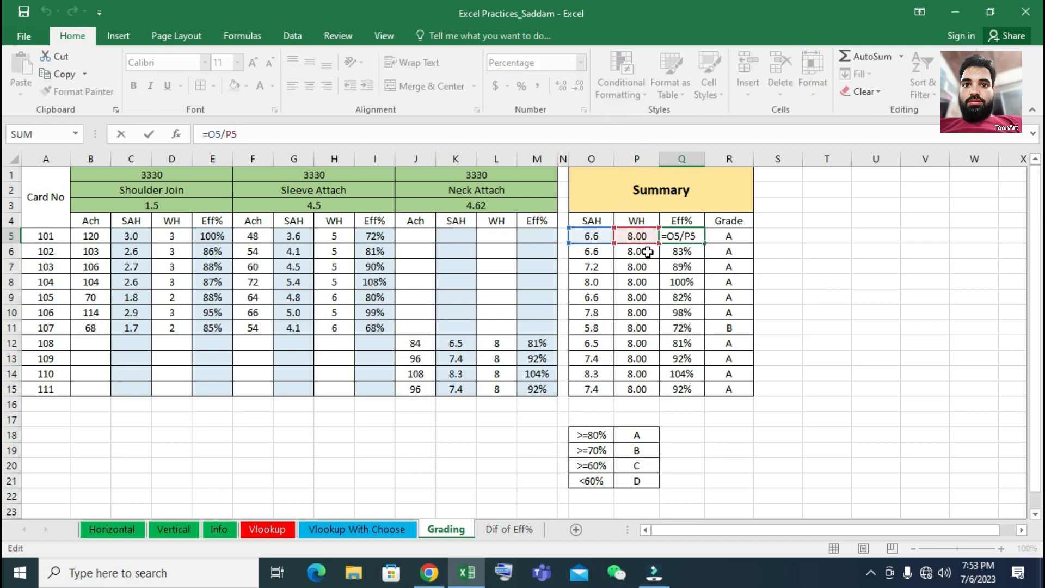
key(Return)
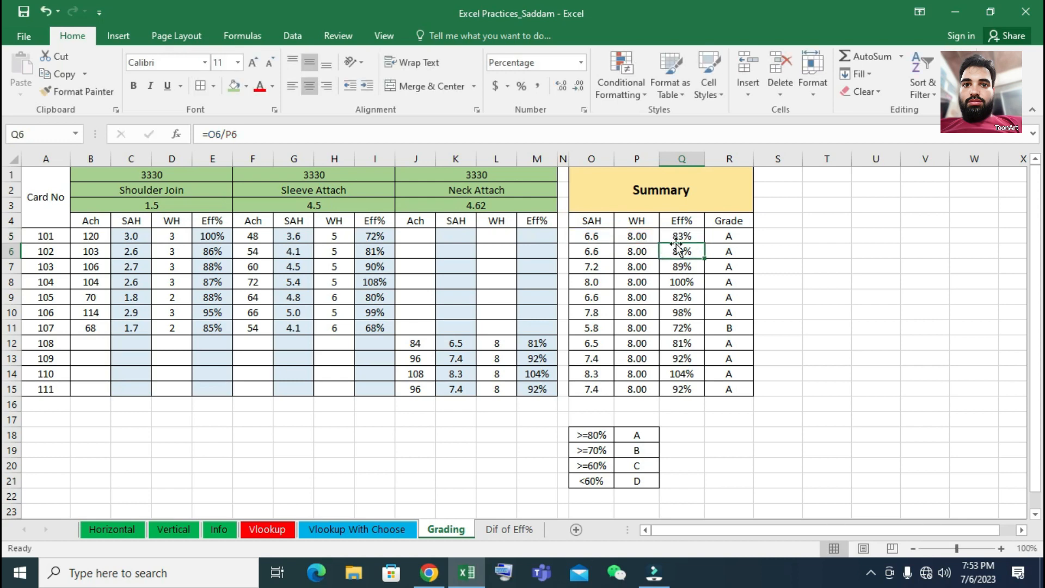
Step: Inspect the nested IF Grade formula in R5 against its Eff% cell Q5 and the grade scale in O18:P21
click(682, 235)
click(730, 237)
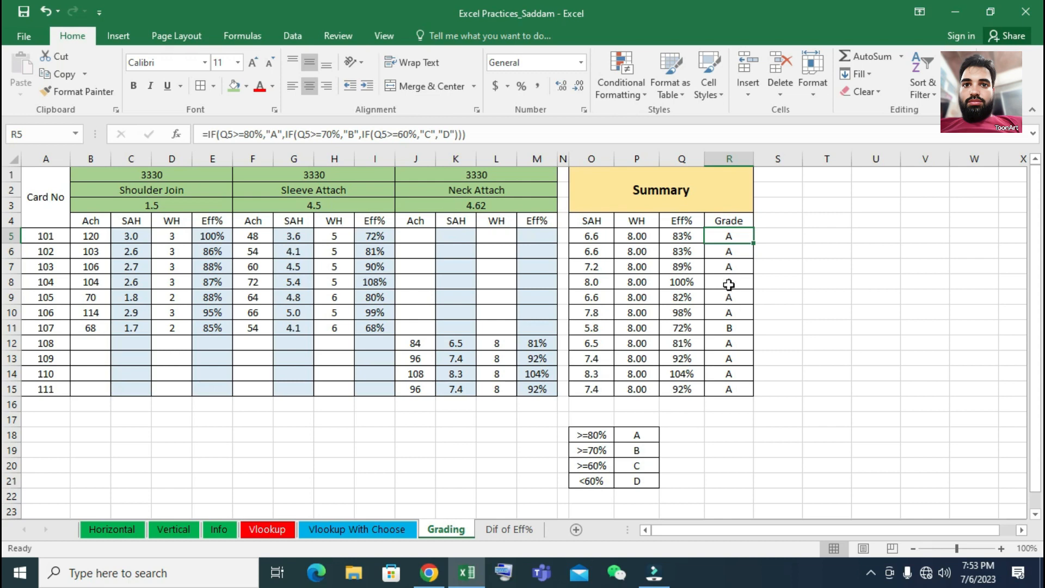
click(681, 238)
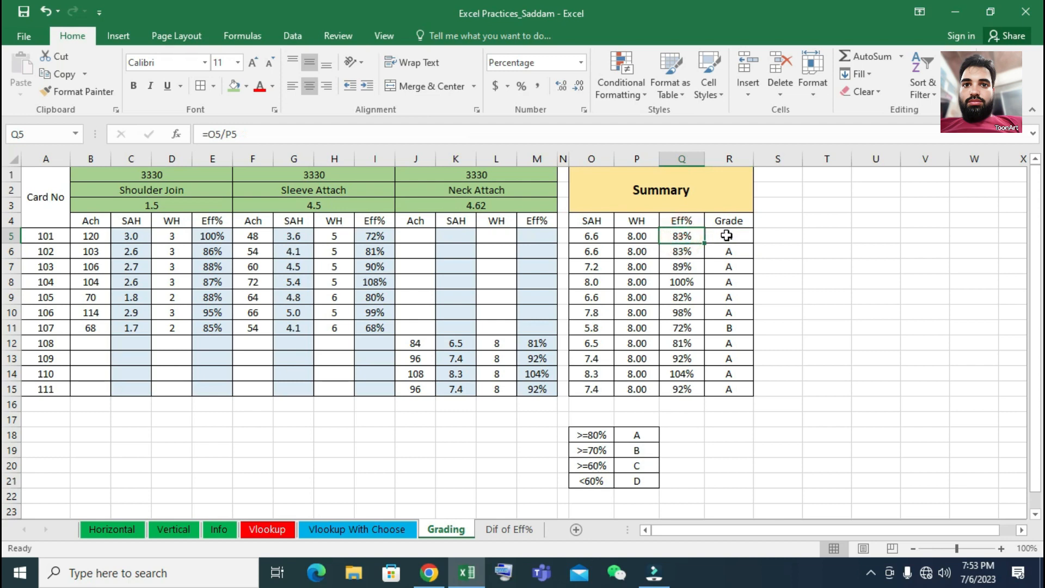
click(727, 236)
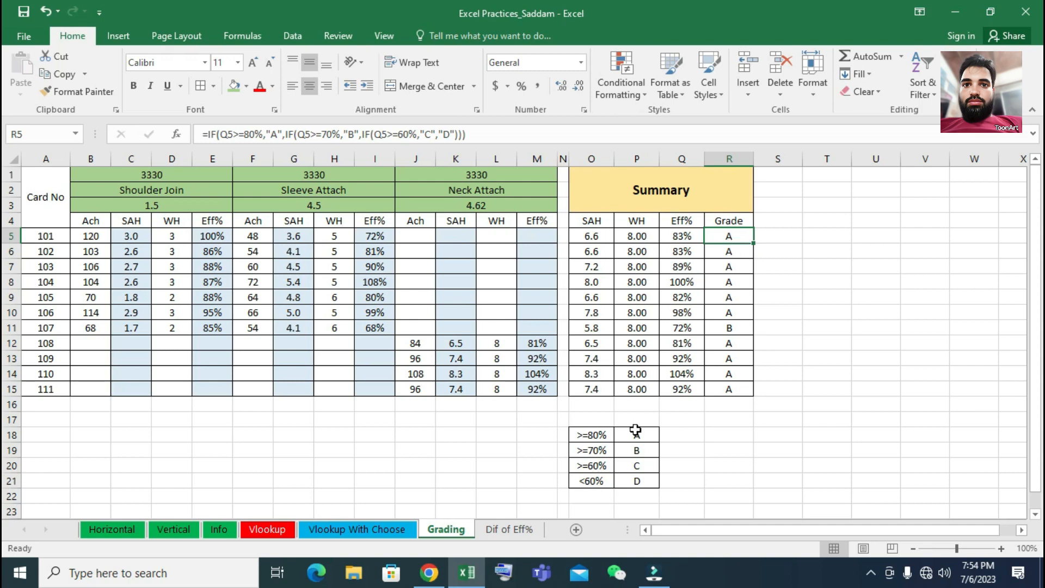
drag(596, 435, 638, 485)
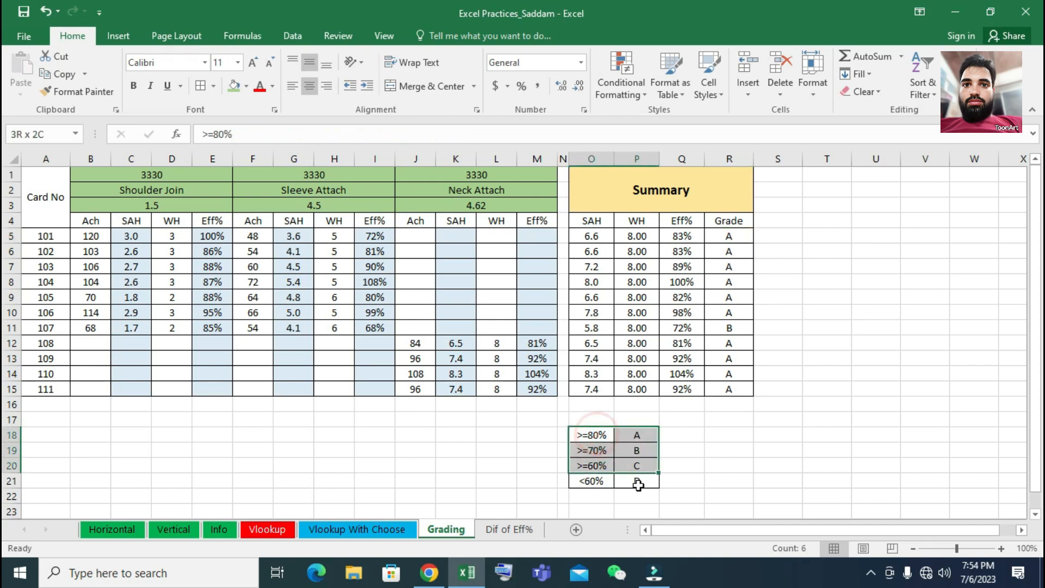
click(730, 479)
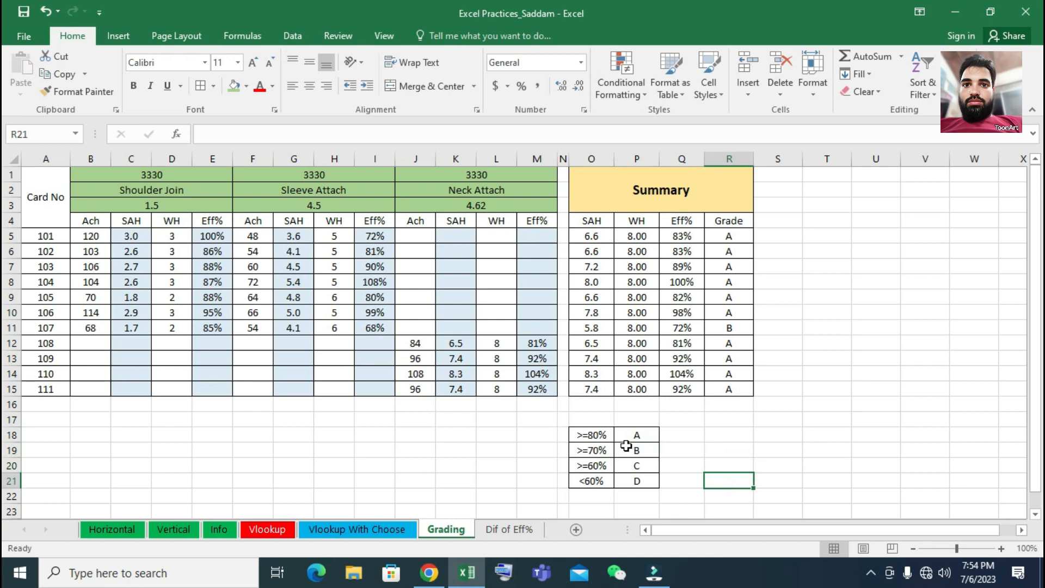
click(783, 448)
click(777, 479)
click(809, 455)
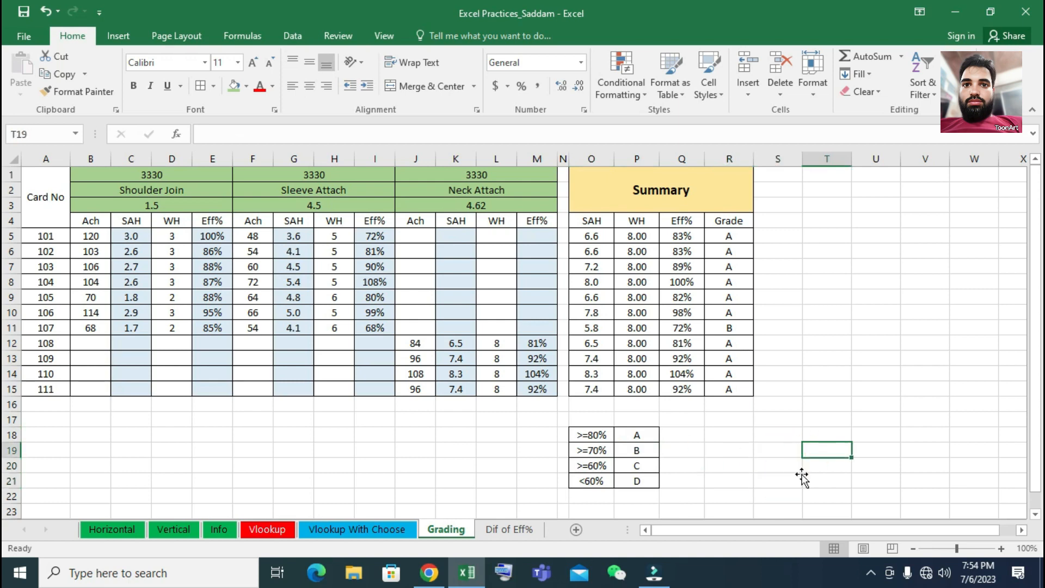
click(799, 477)
click(794, 449)
drag(729, 455, 808, 462)
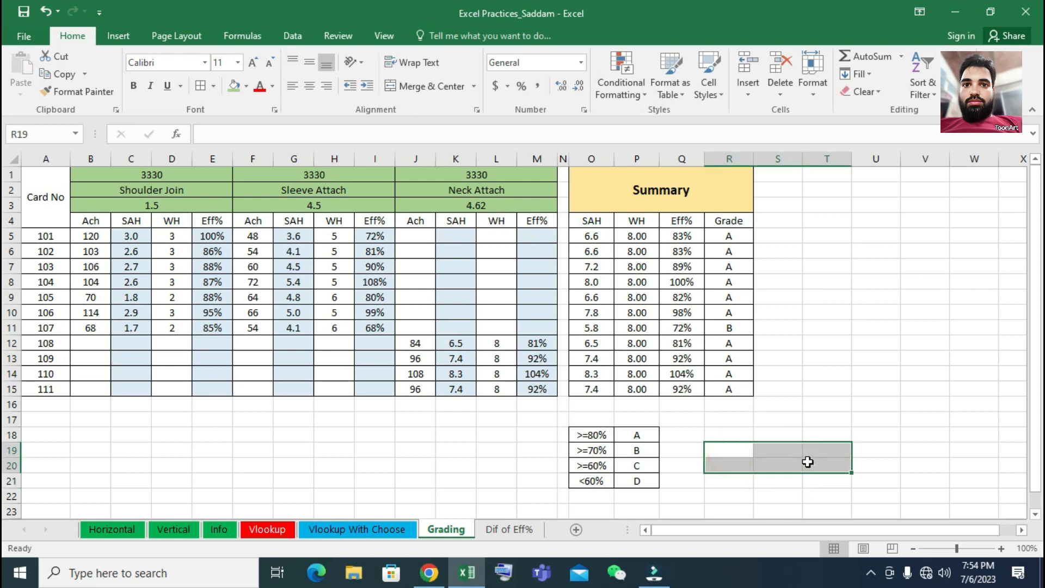
click(698, 493)
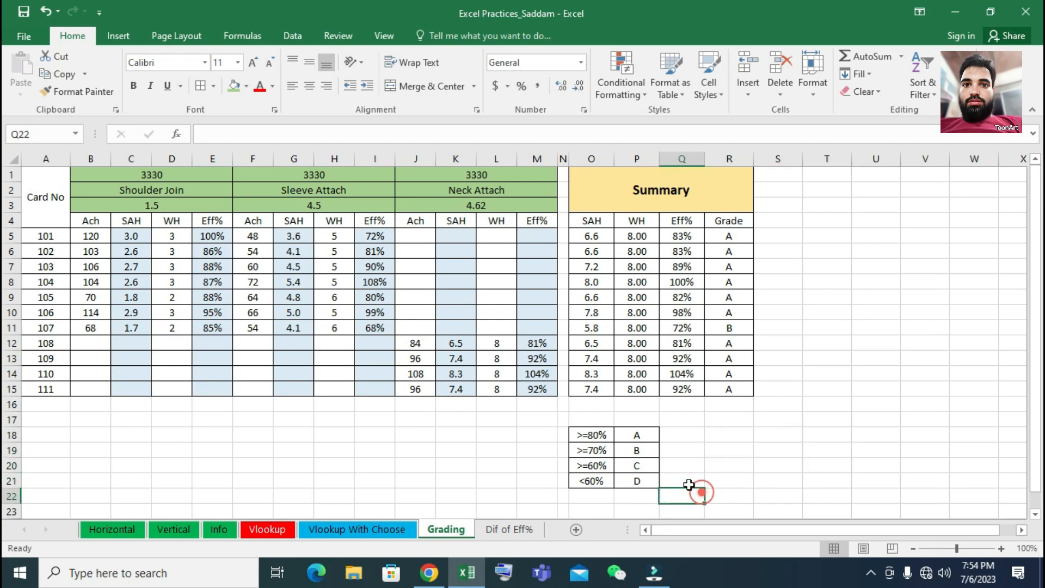
Step: Examine the grade scale in O18:P21, from the >=80% row for A to the <60% row for D
click(591, 437)
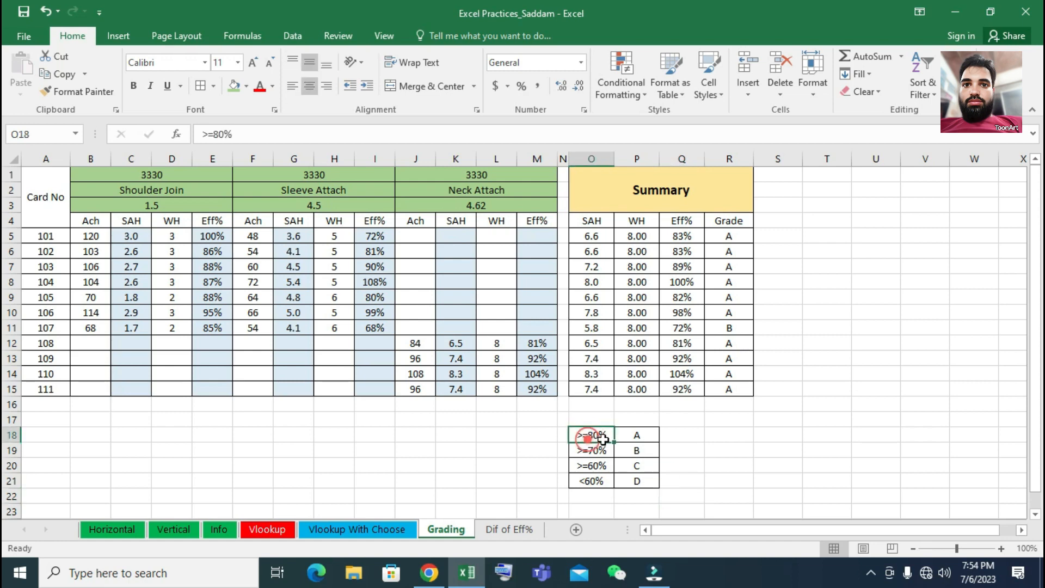
click(640, 436)
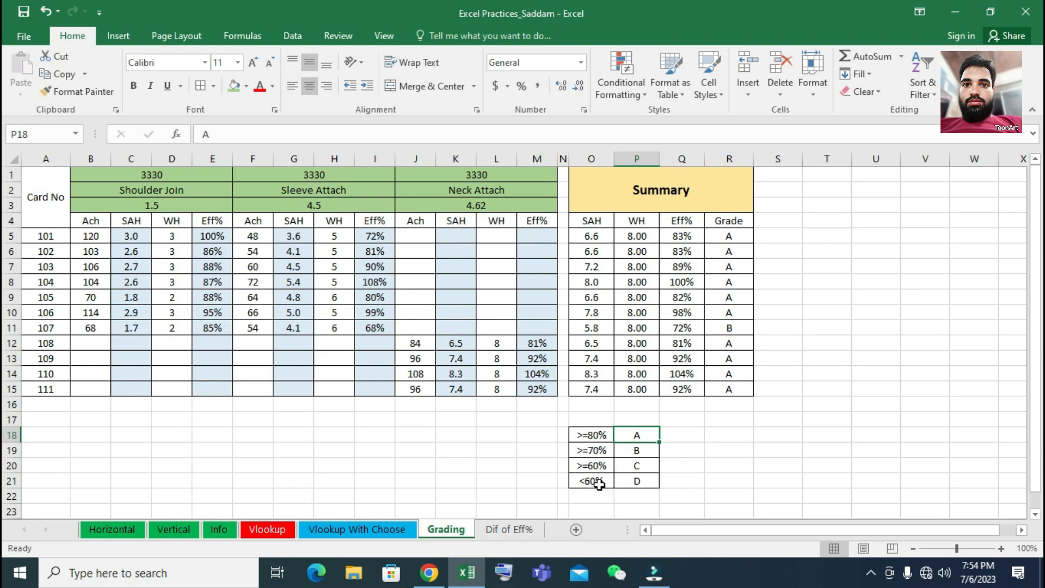
click(632, 482)
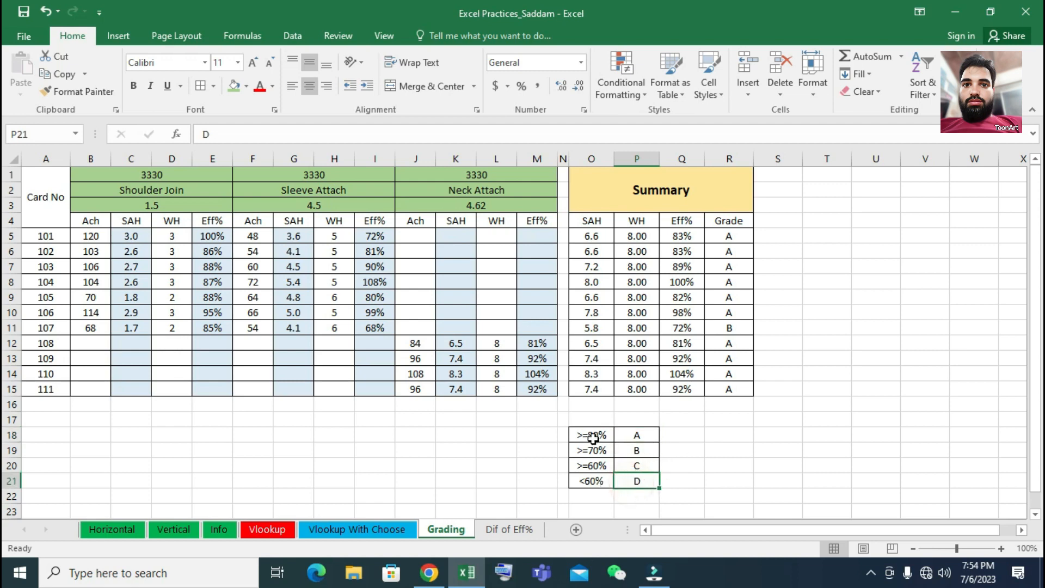
drag(593, 437, 640, 481)
click(722, 452)
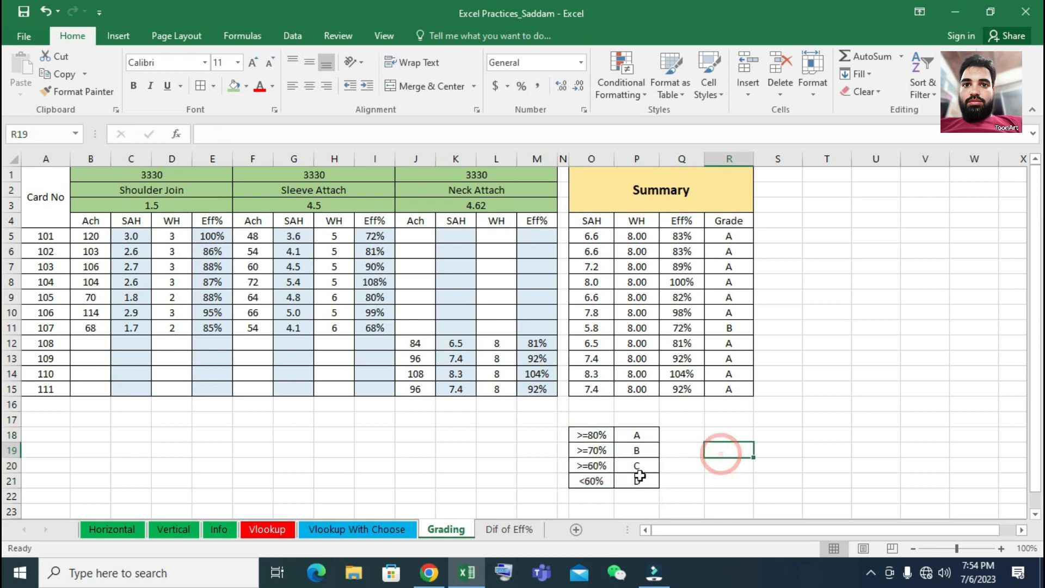
drag(598, 434, 633, 483)
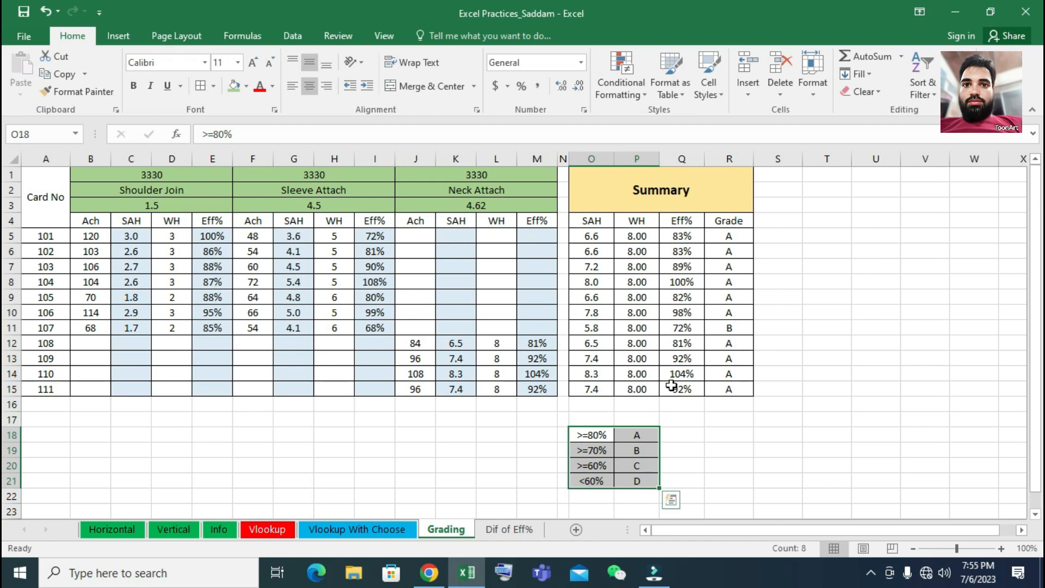
click(816, 357)
click(827, 316)
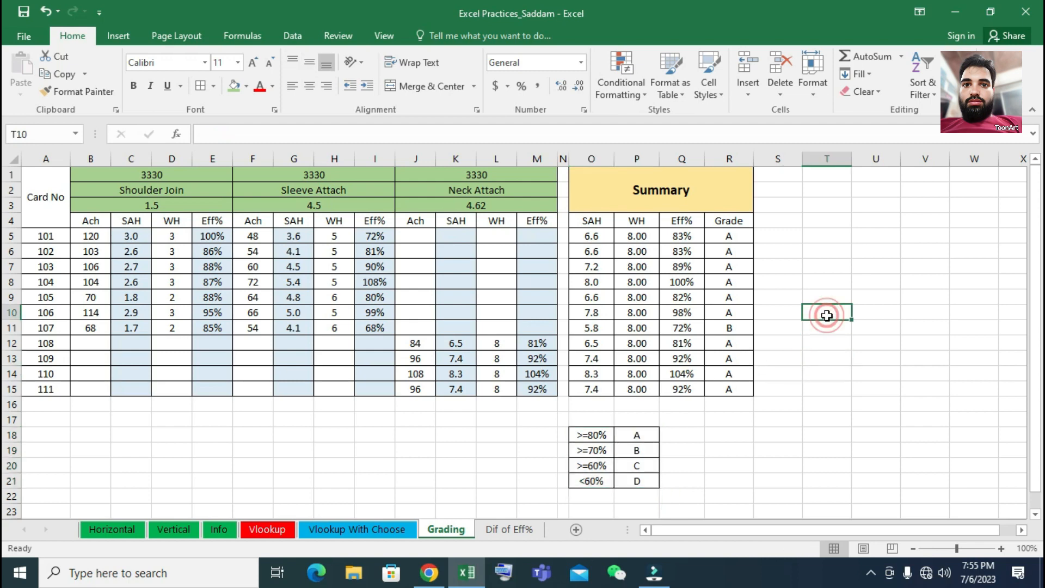
Step: Inspect the nested IF arguments in R5, from the Q5>=80% test for "A" through the 70% and 60% tests to "D"
click(729, 236)
click(496, 134)
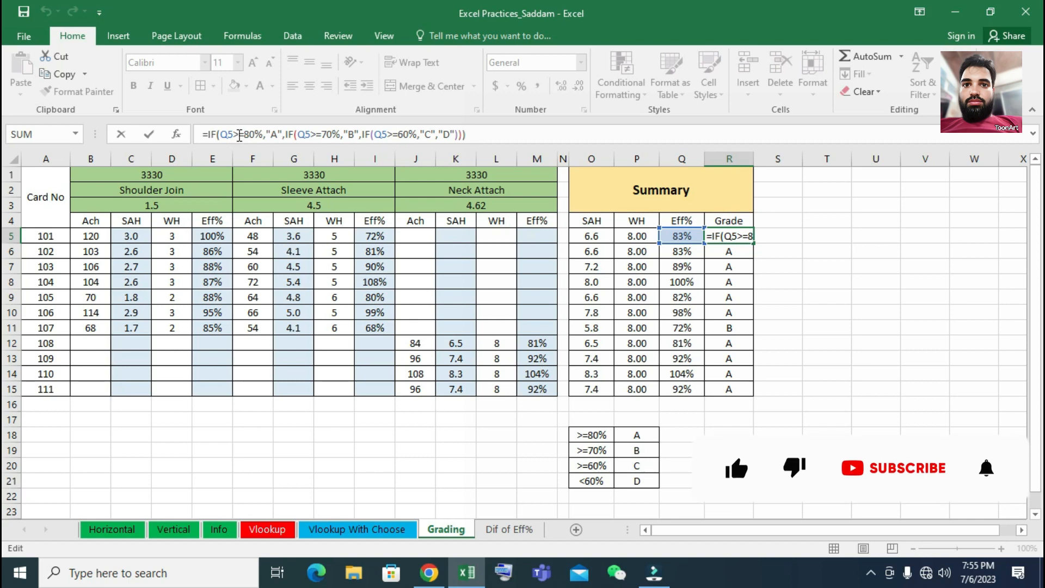
click(241, 135)
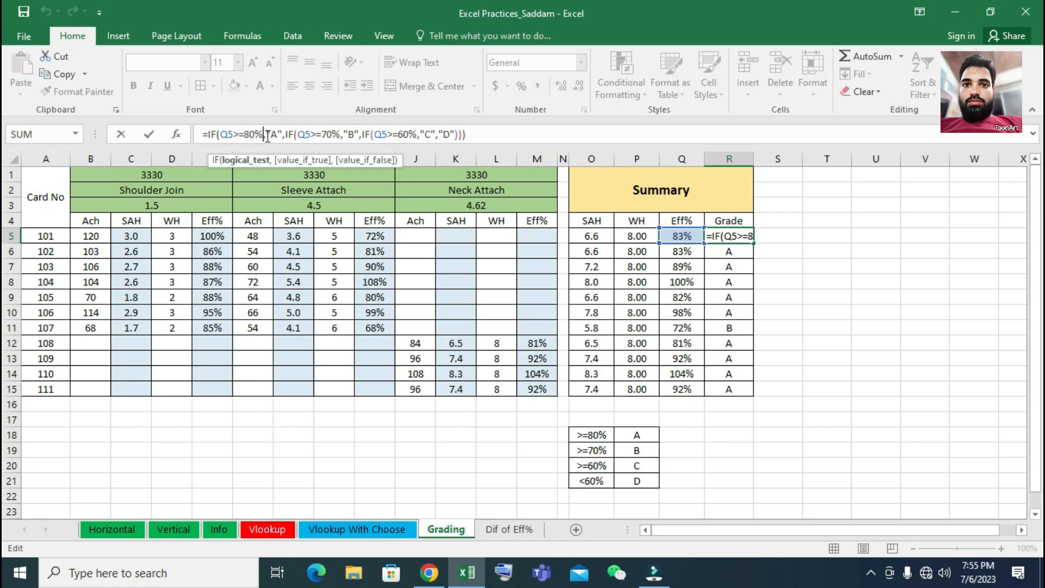
drag(267, 135, 280, 136)
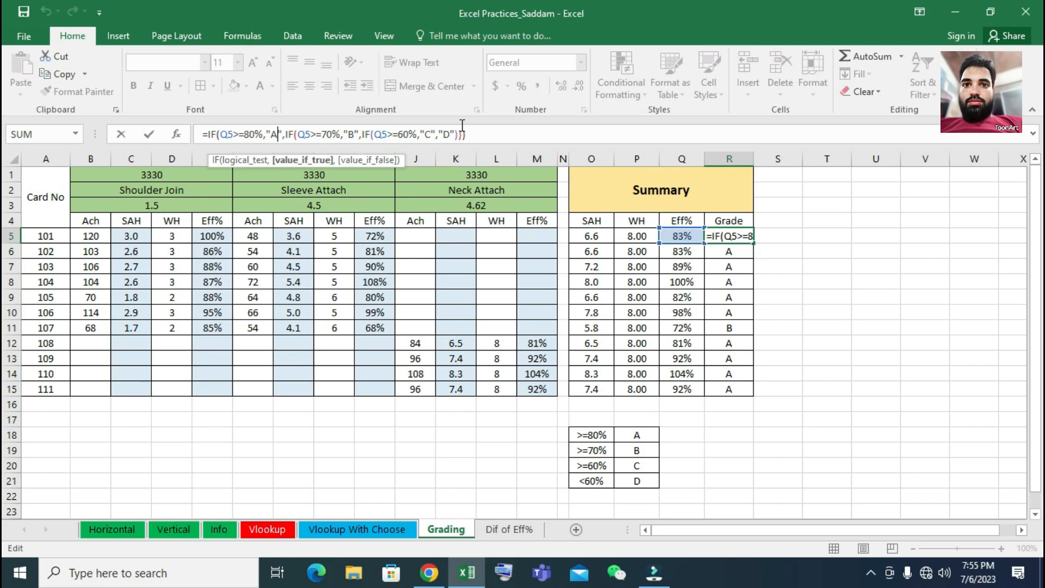
click(278, 135)
text(,)
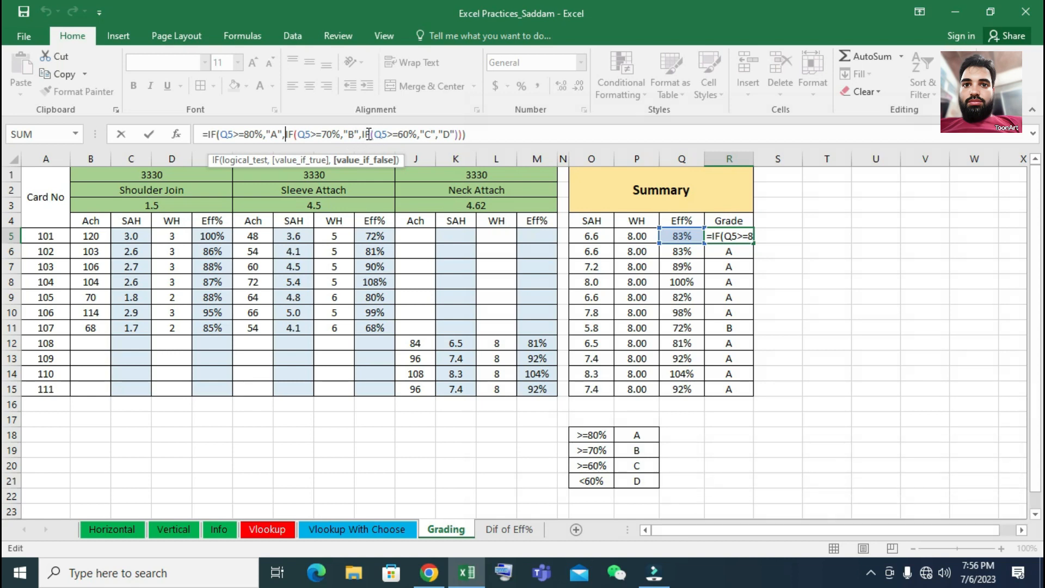
click(368, 134)
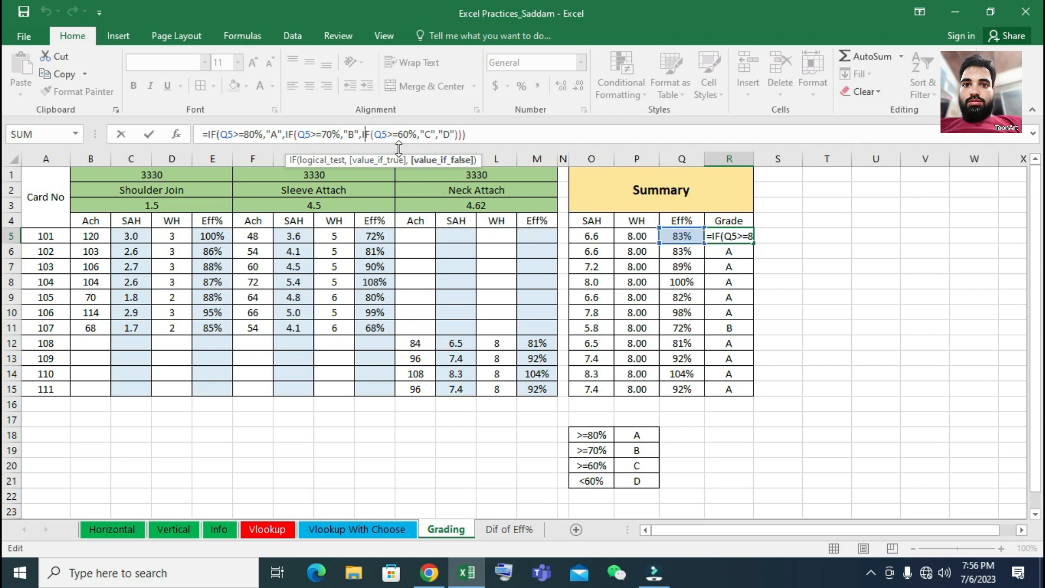
click(443, 133)
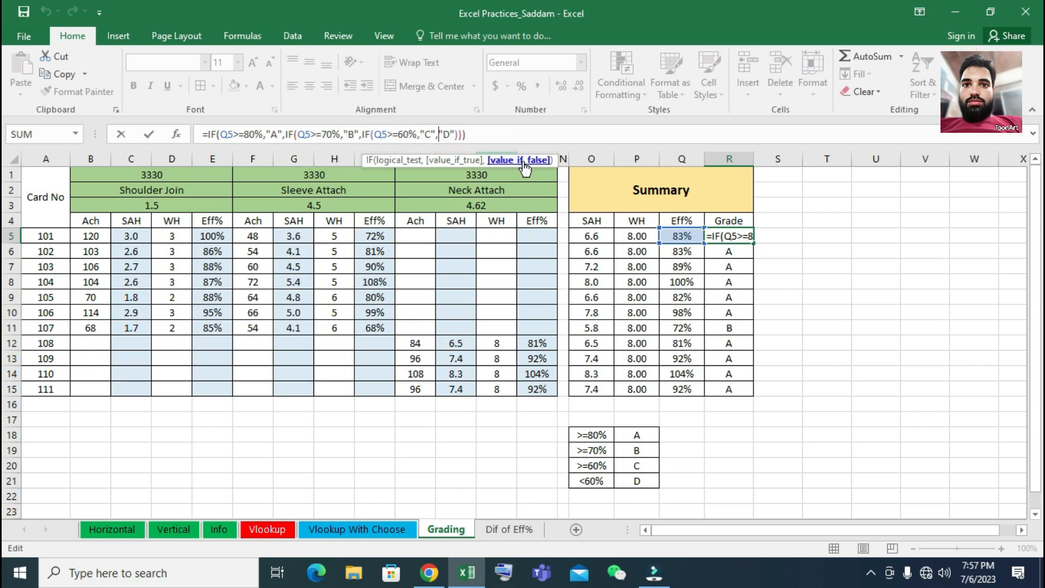
text())
click(496, 358)
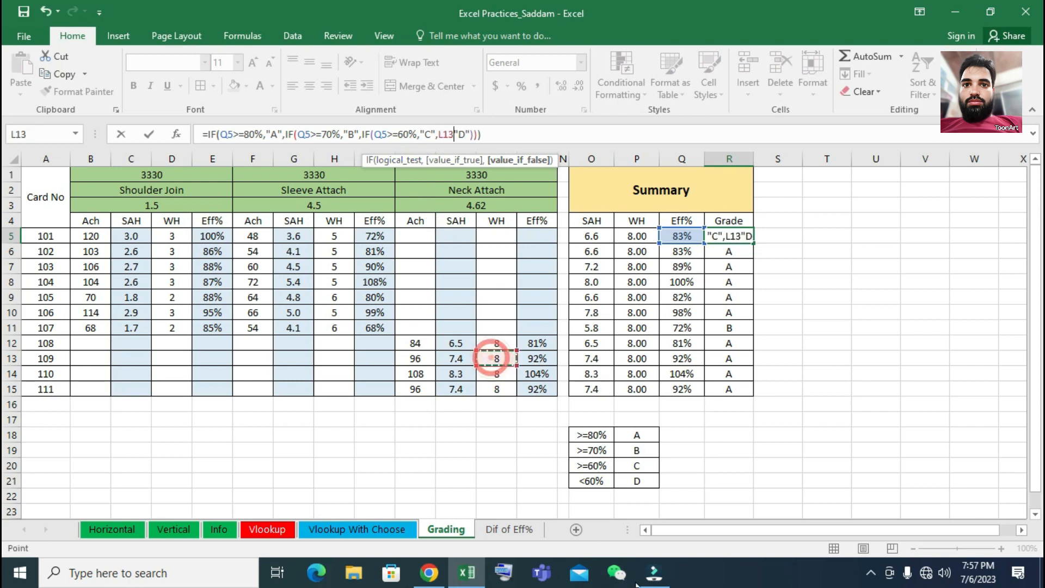
click(872, 577)
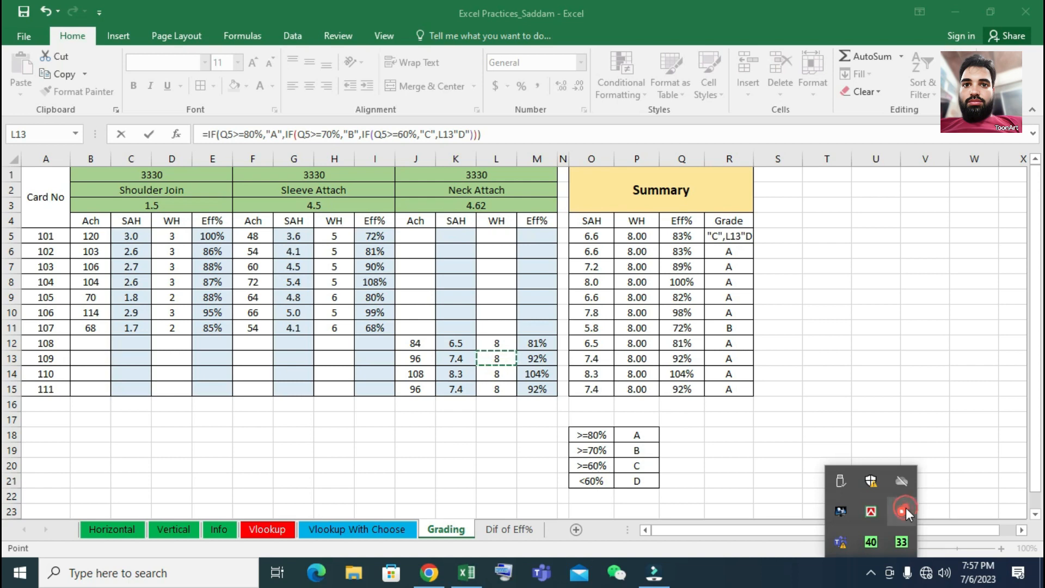
click(906, 508)
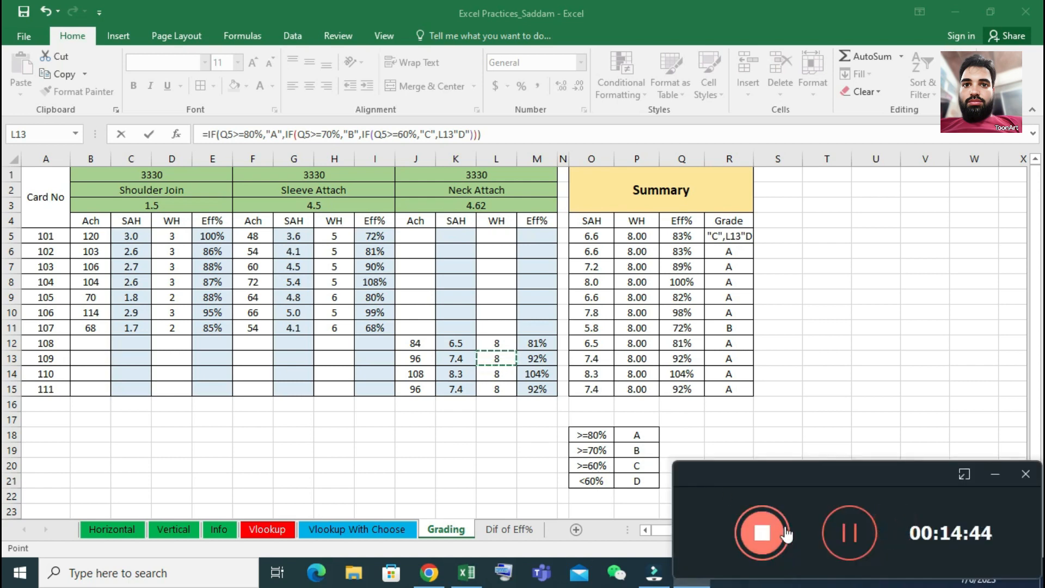
click(848, 372)
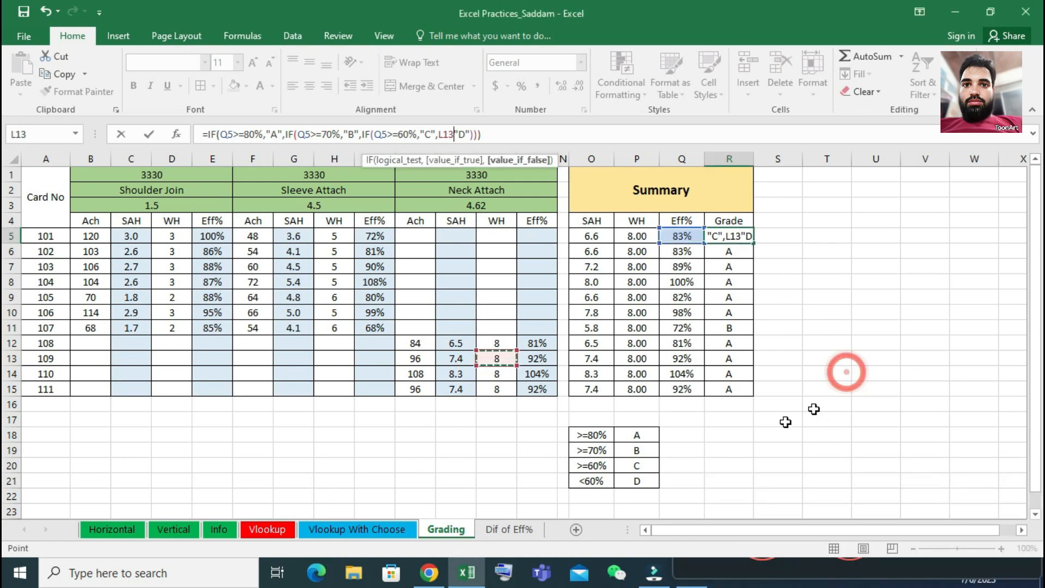
key(Escape)
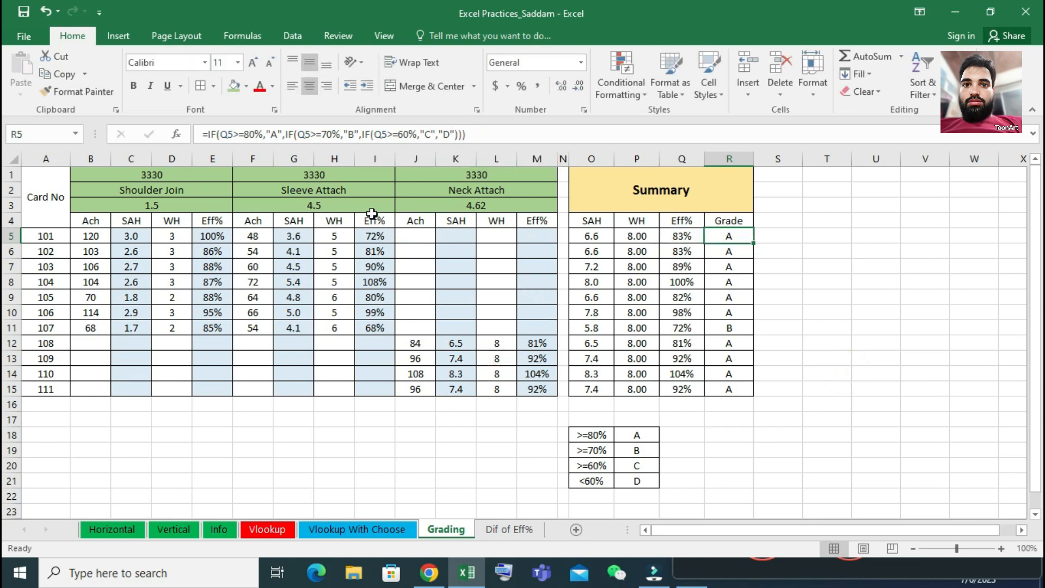
Step: Highlight the A, B and C conditions in the R5 formula and relate them to Eff% cell Q5, leaving the formula unedited
click(409, 135)
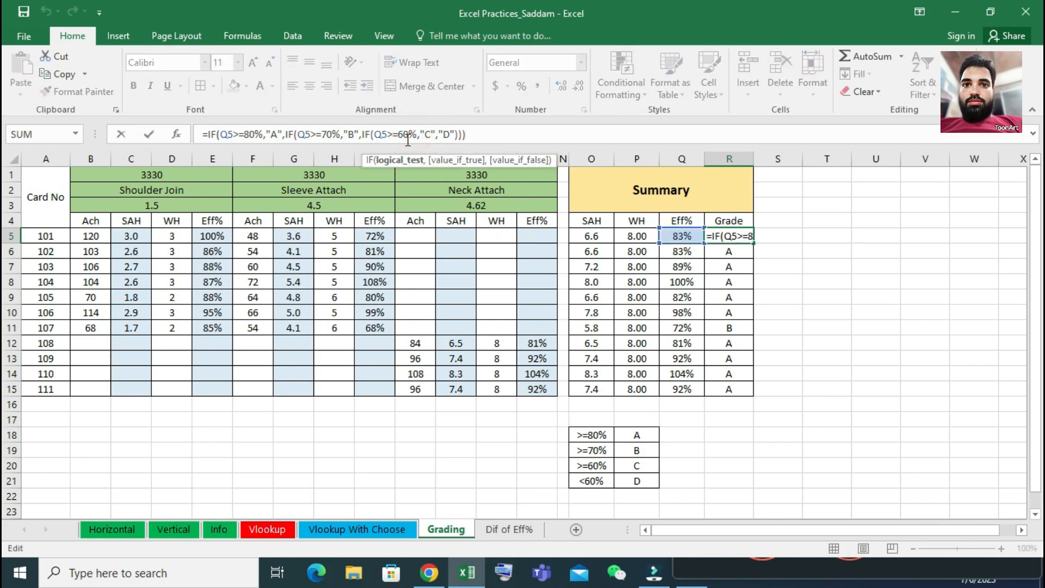
drag(436, 134, 222, 131)
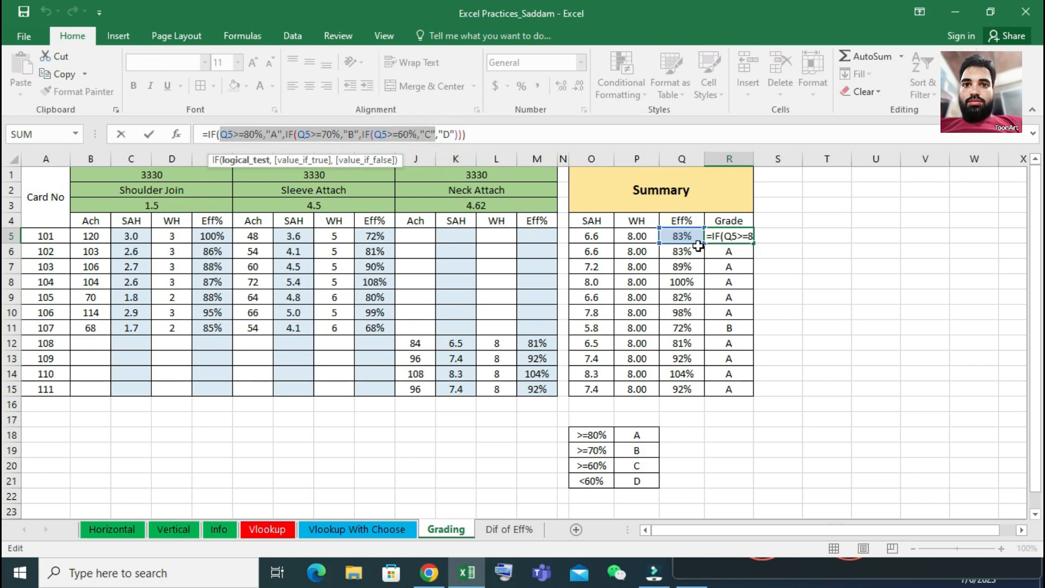
key(Escape)
click(685, 234)
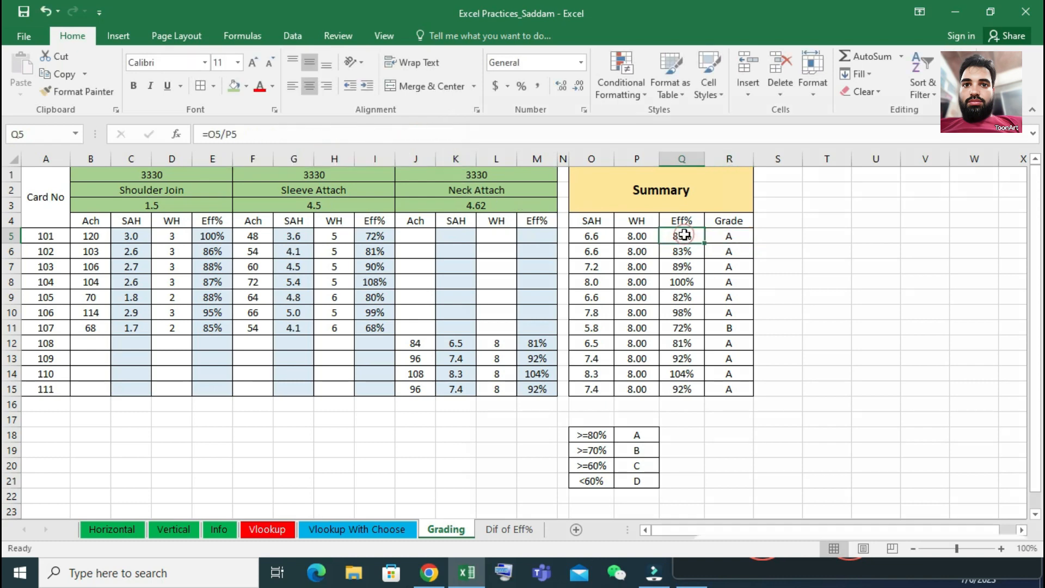
click(725, 238)
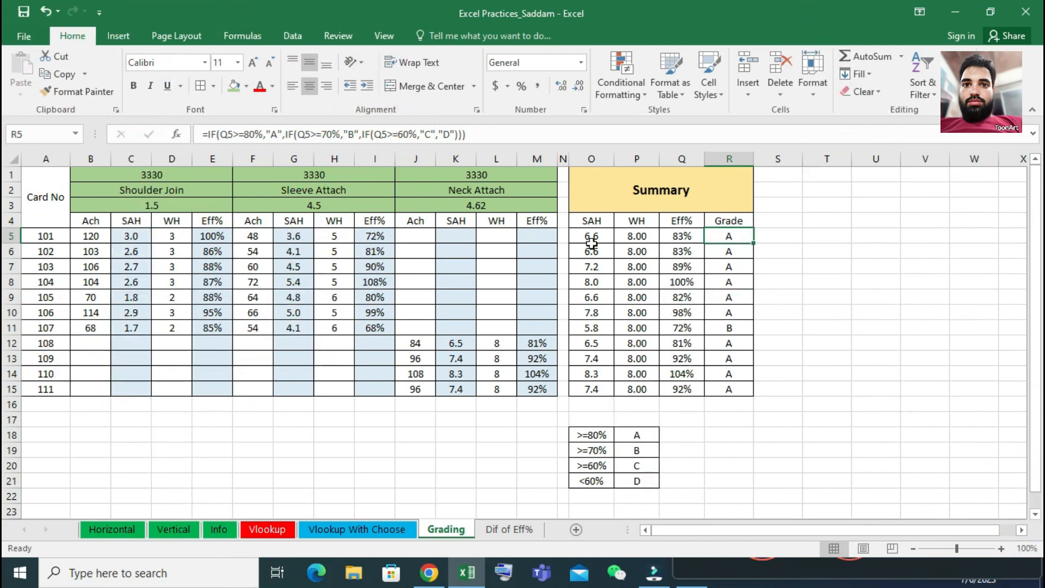
Step: Fill the nested IF Grade formula from R5 down through R15
click(856, 283)
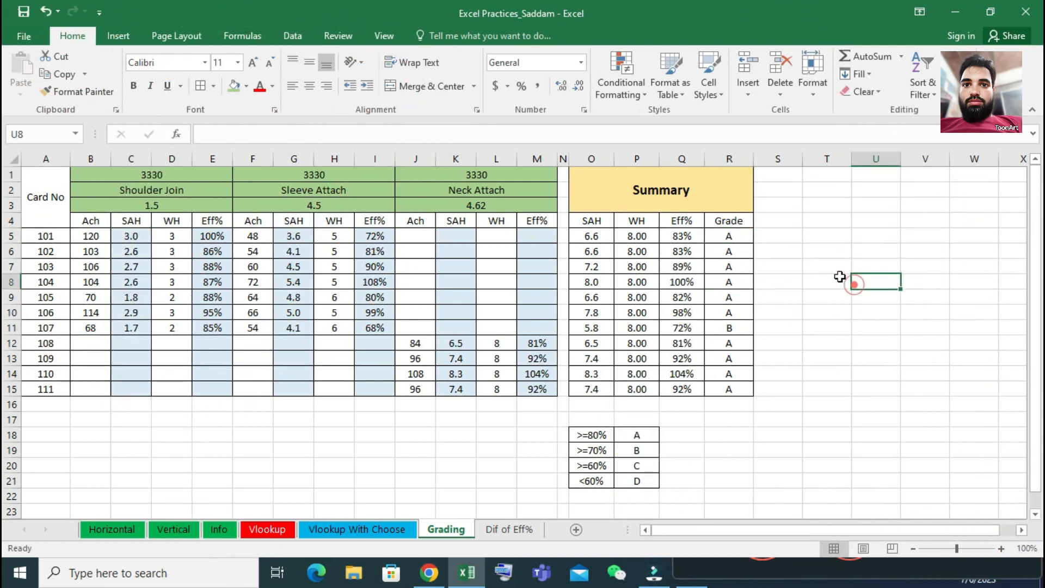
click(735, 238)
click(691, 236)
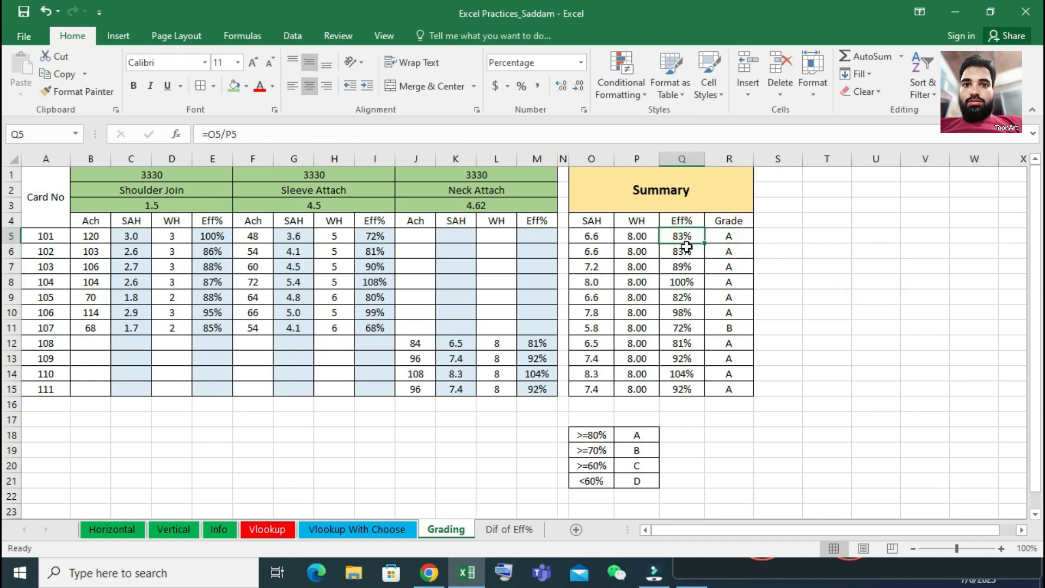
click(728, 236)
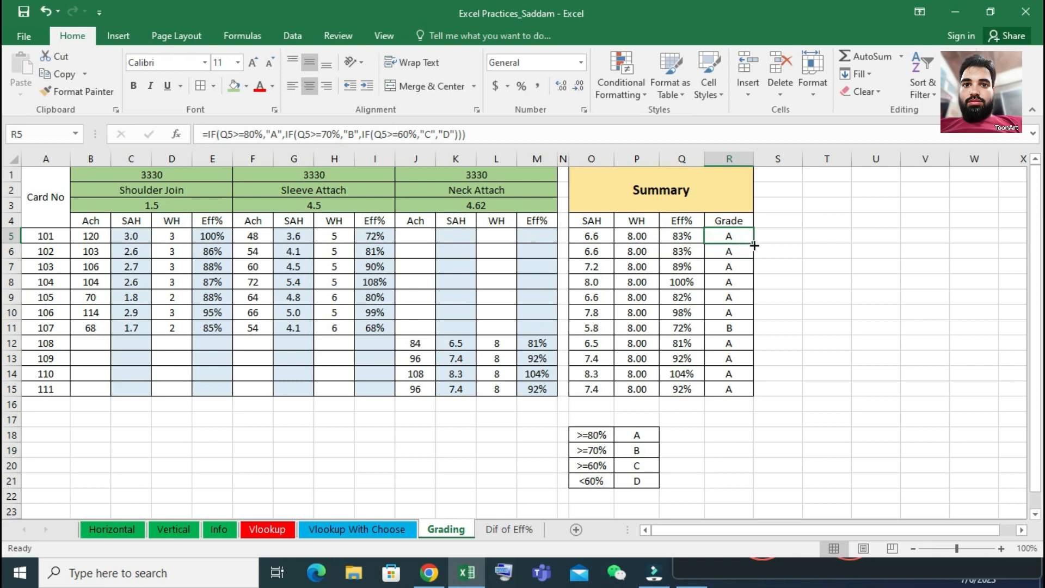
drag(754, 246, 743, 393)
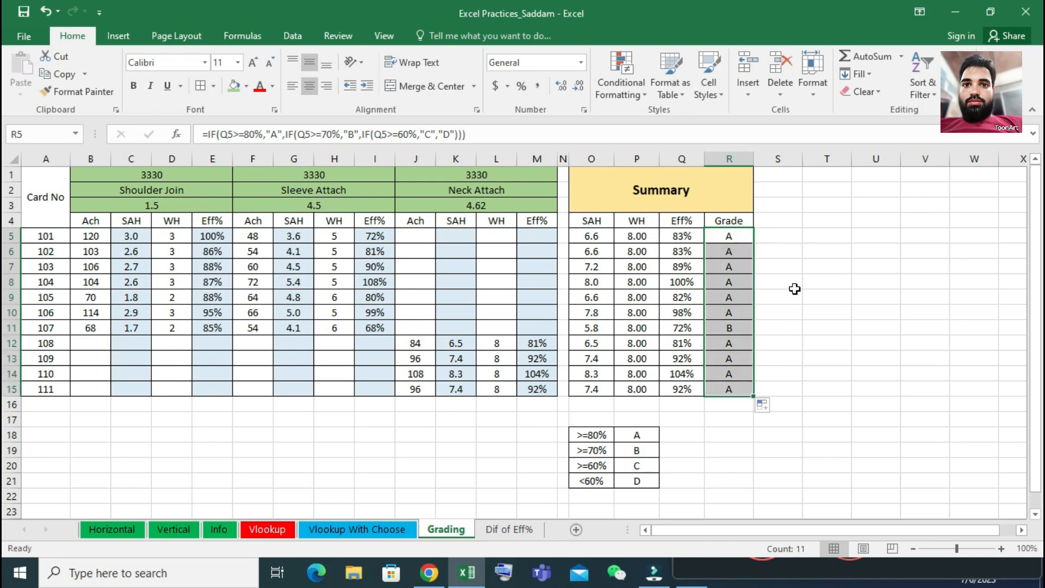
click(795, 288)
Step: Check the filled Grade formulas in R7 and R10 and the Eff% cell Q11 for card 107
click(730, 268)
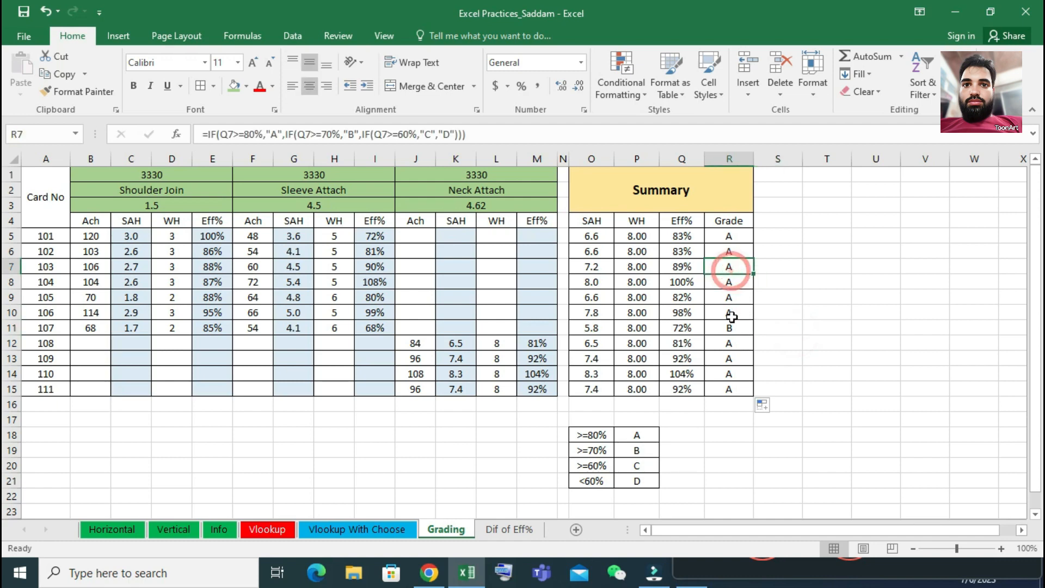
click(731, 315)
click(682, 328)
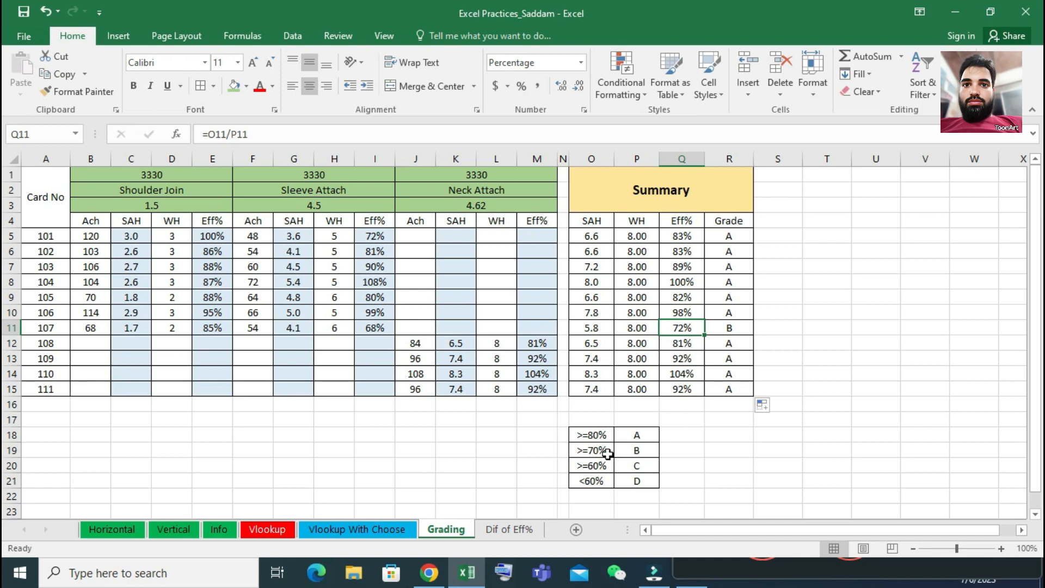
Step: Check the Grade formulas for cards 107 and 109 and the Eff% for card 110 in the Summary
click(727, 327)
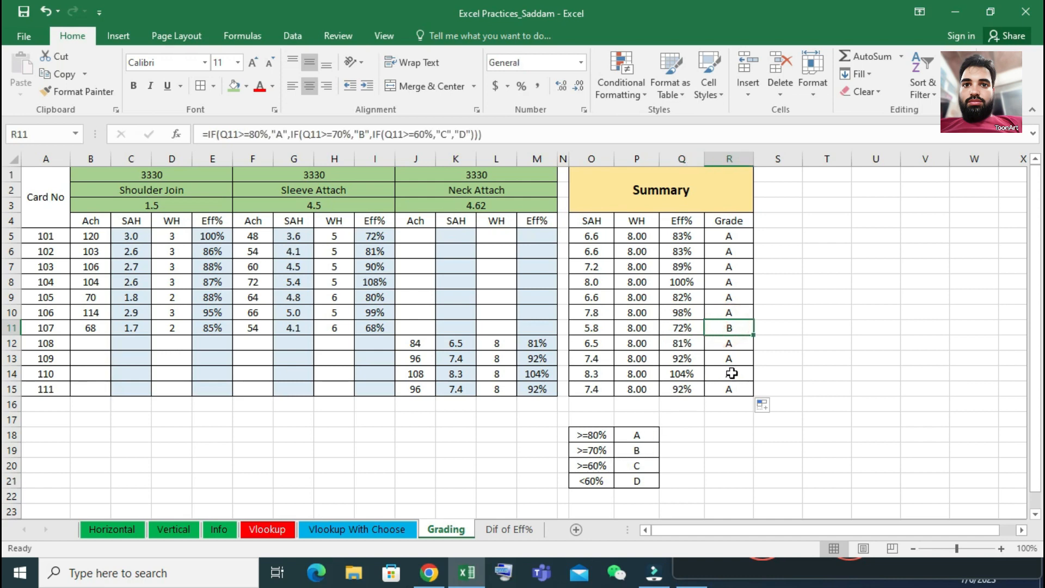
click(687, 373)
click(823, 362)
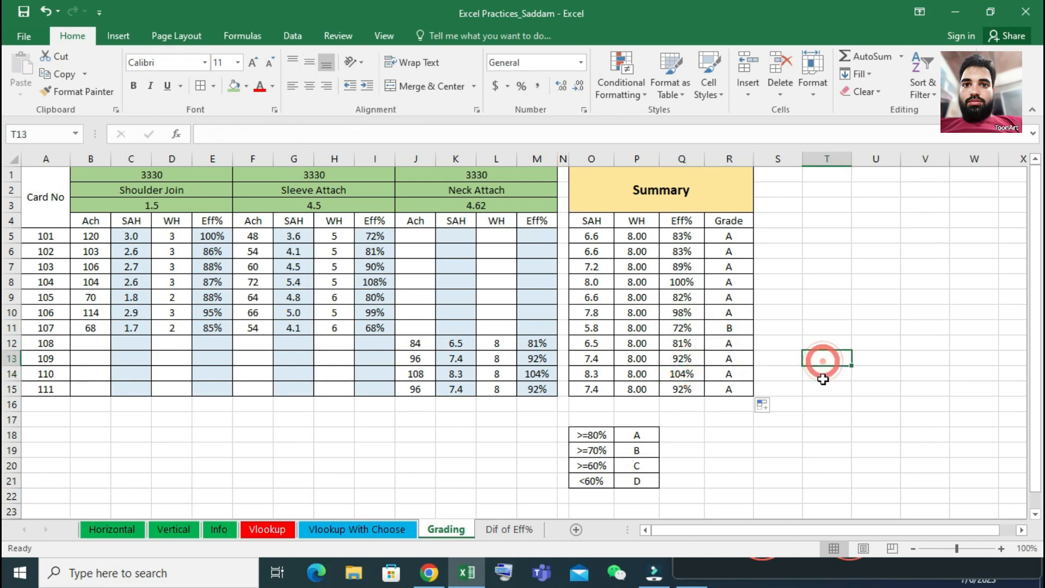
click(710, 361)
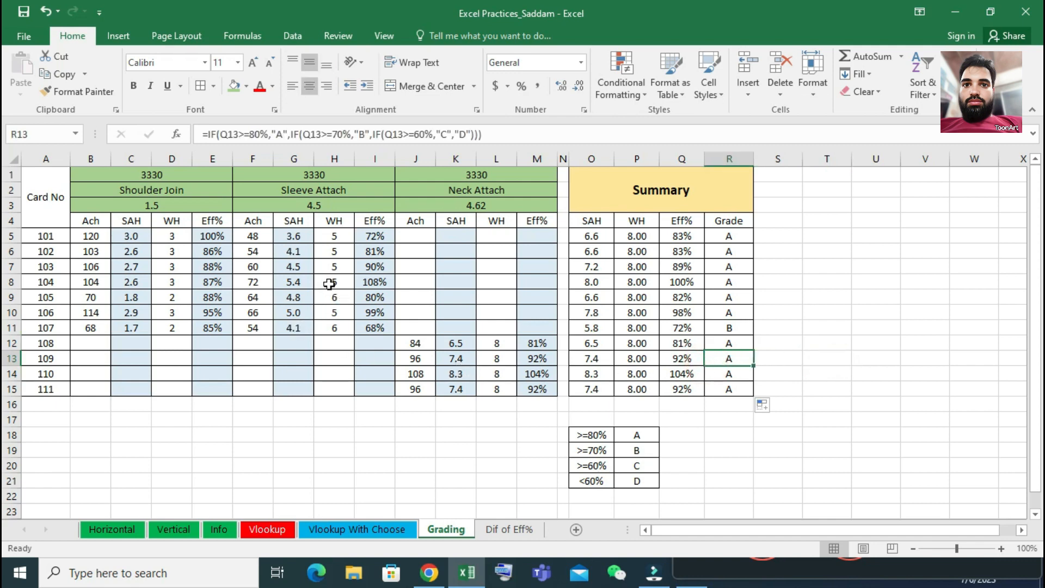
Step: Set the Neck Attach Ach value for card 109 in J13 to 72
click(253, 282)
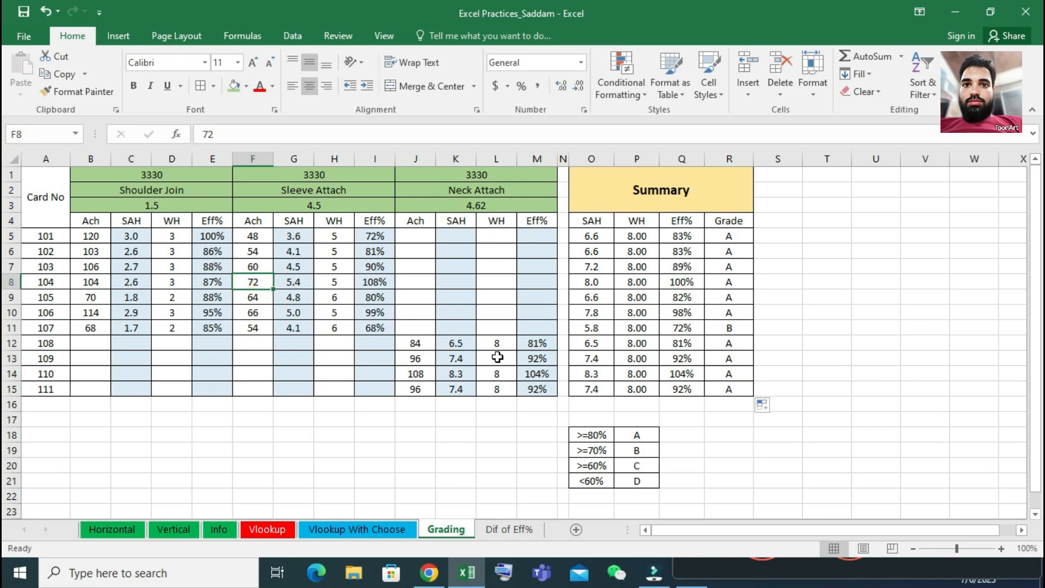
key(Right)
key(Right)
key(Right)
key(Right)
key(Right)
key(Down)
key(Down)
key(Down)
key(Down)
key(Down)
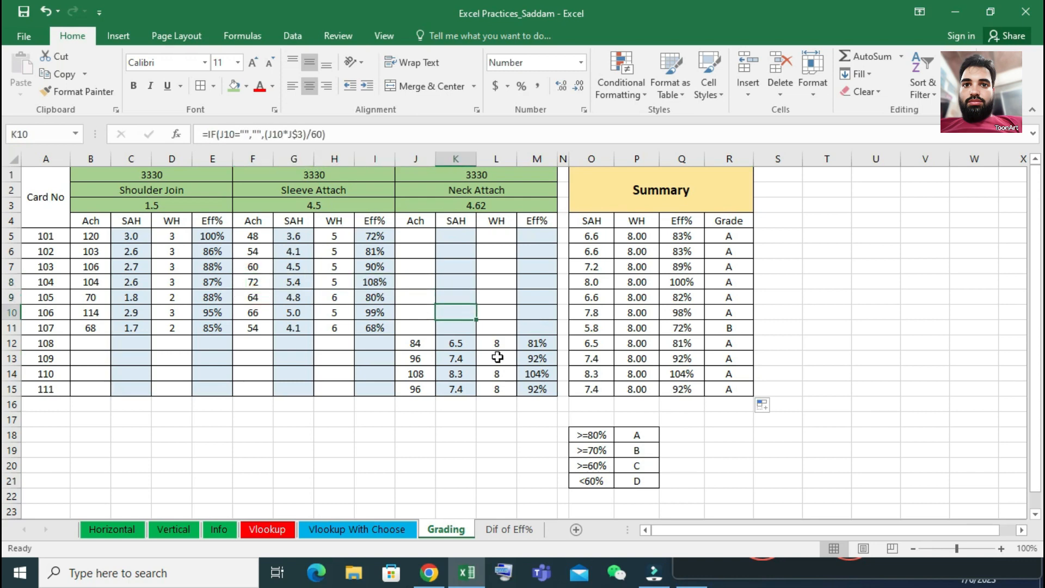
key(Left)
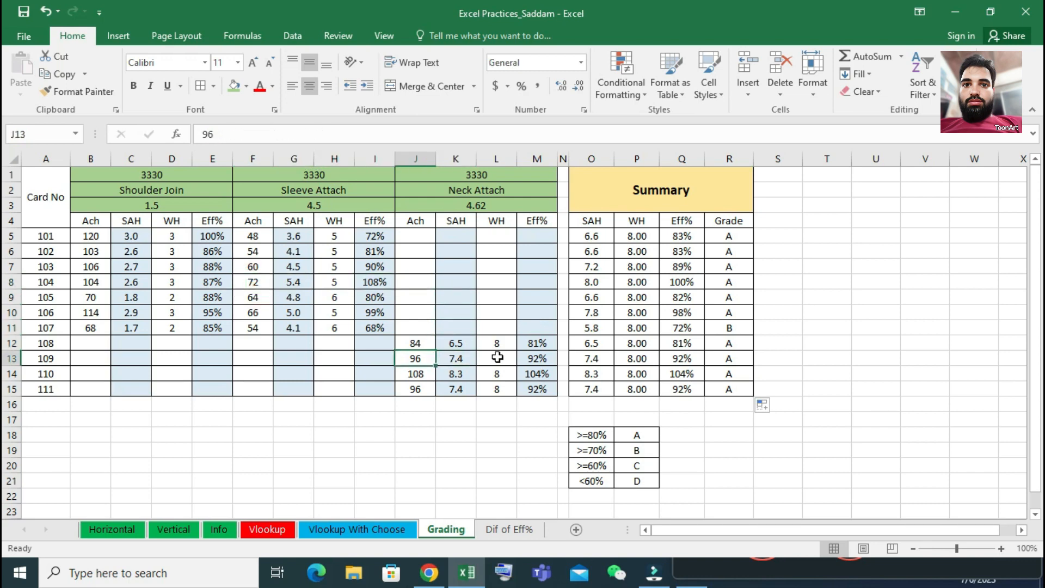
text(7)
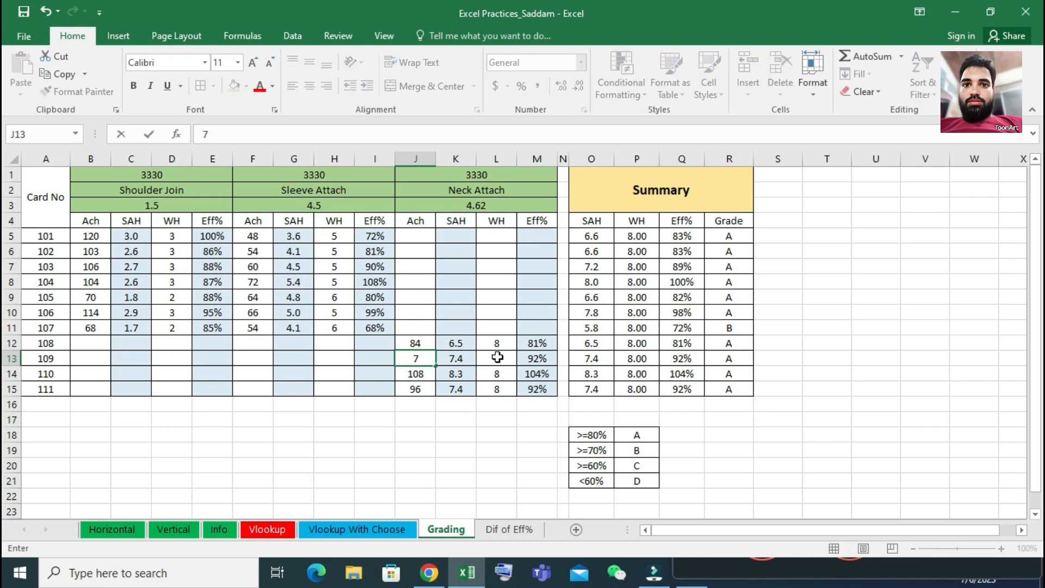
text(2)
key(Return)
key(Up)
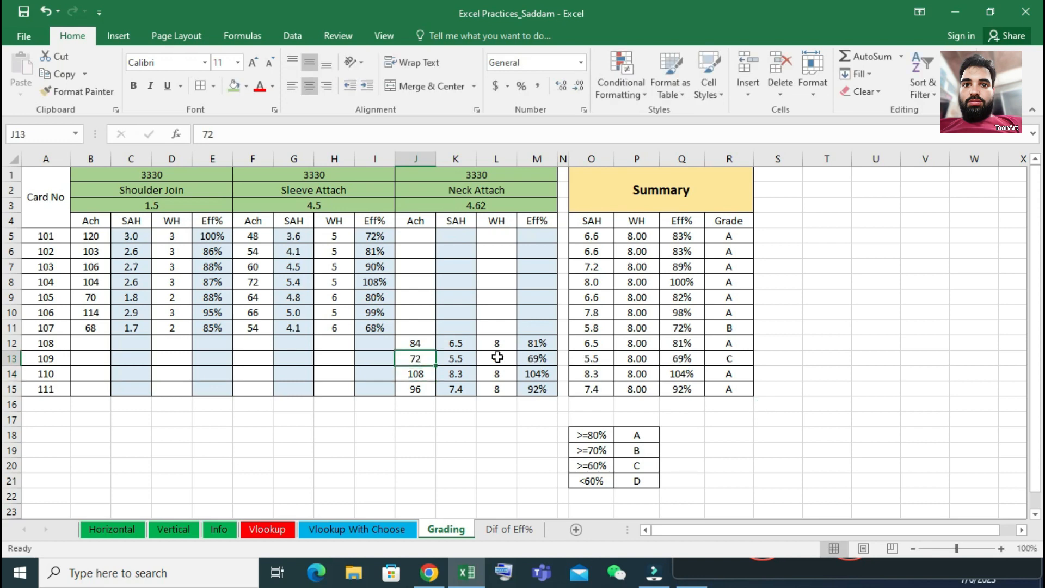
Step: Trace card 109's efficiency from Neck Attach Eff% cell M13 to the Summary Eff% in Q13 and Grade in R13
key(Right)
key(Right)
key(Right)
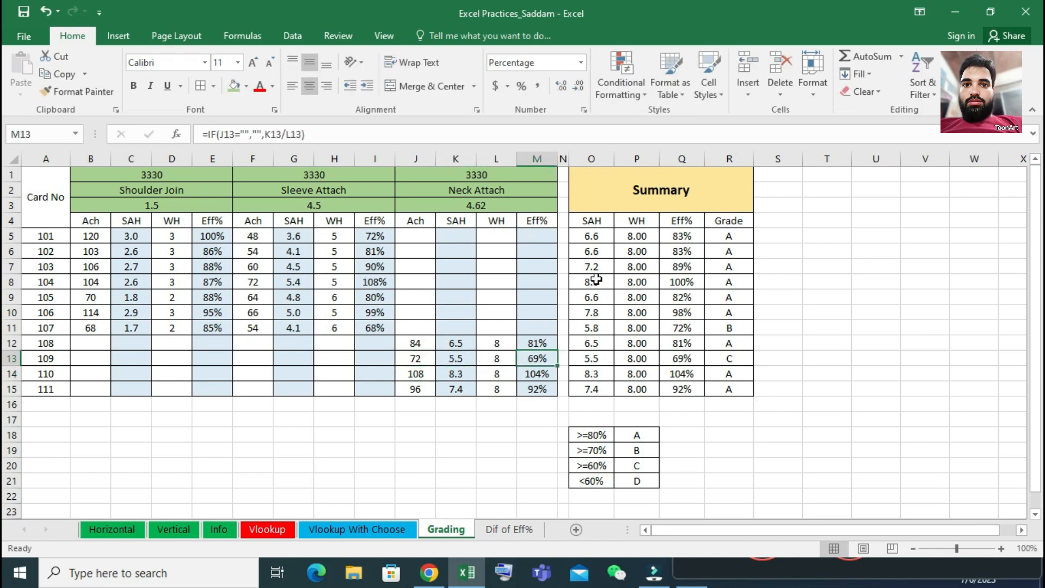
click(666, 358)
click(724, 361)
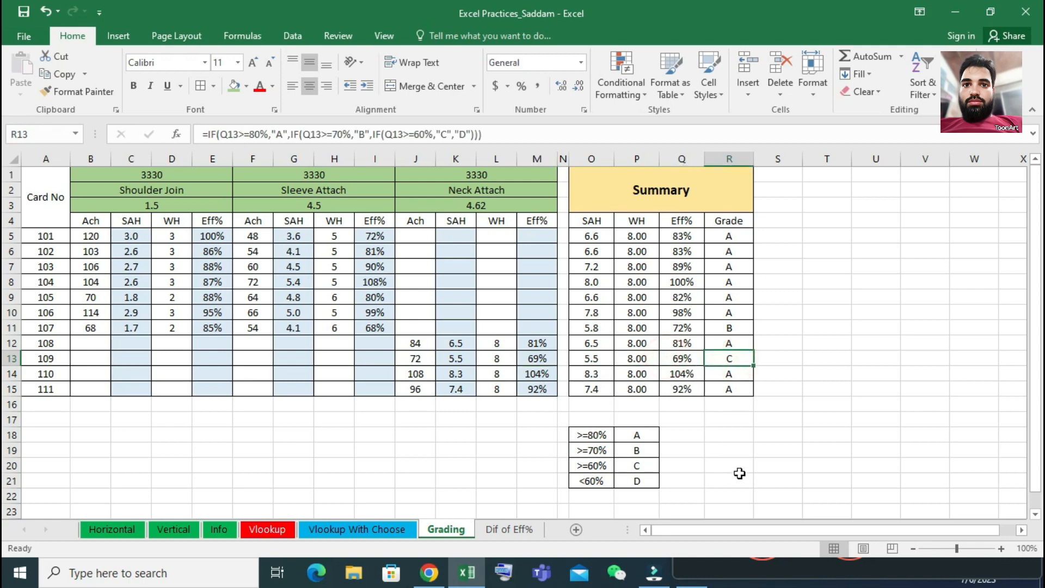
click(760, 461)
click(814, 434)
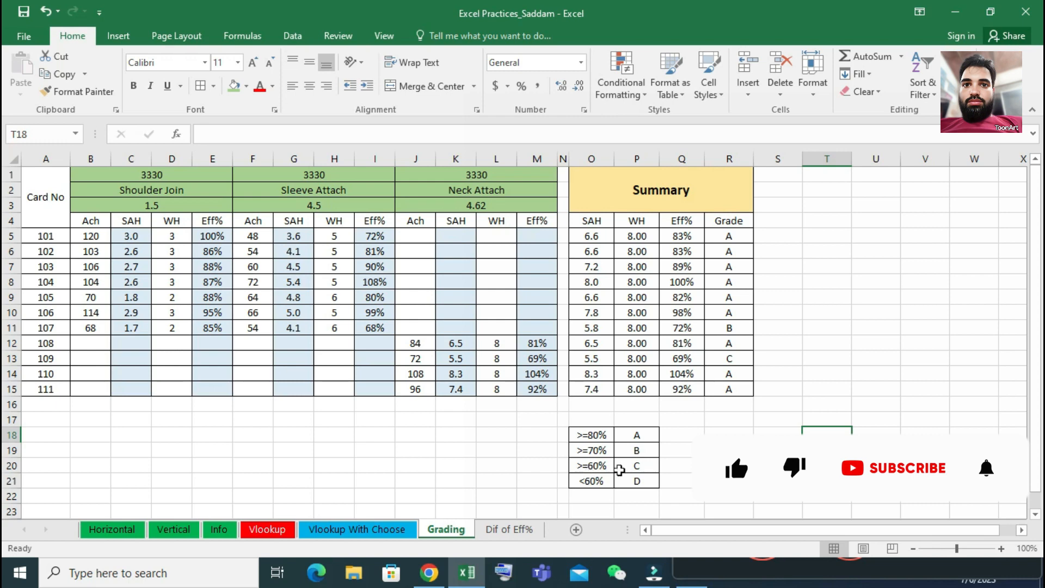
Step: Compare card 109's Summary efficiency with the >=60% row for grade C in the grading key
click(636, 467)
drag(591, 468, 636, 467)
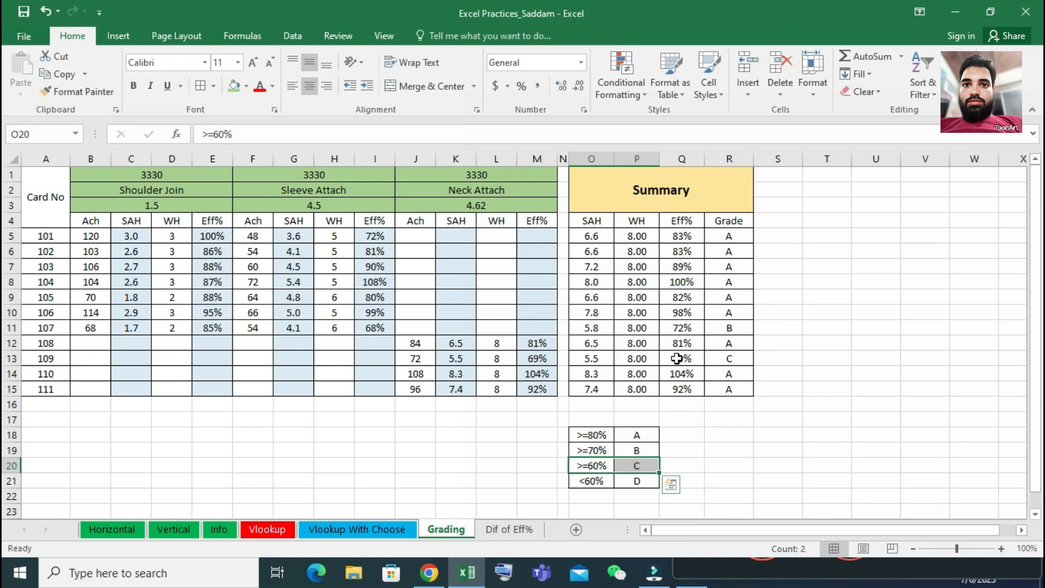
click(810, 388)
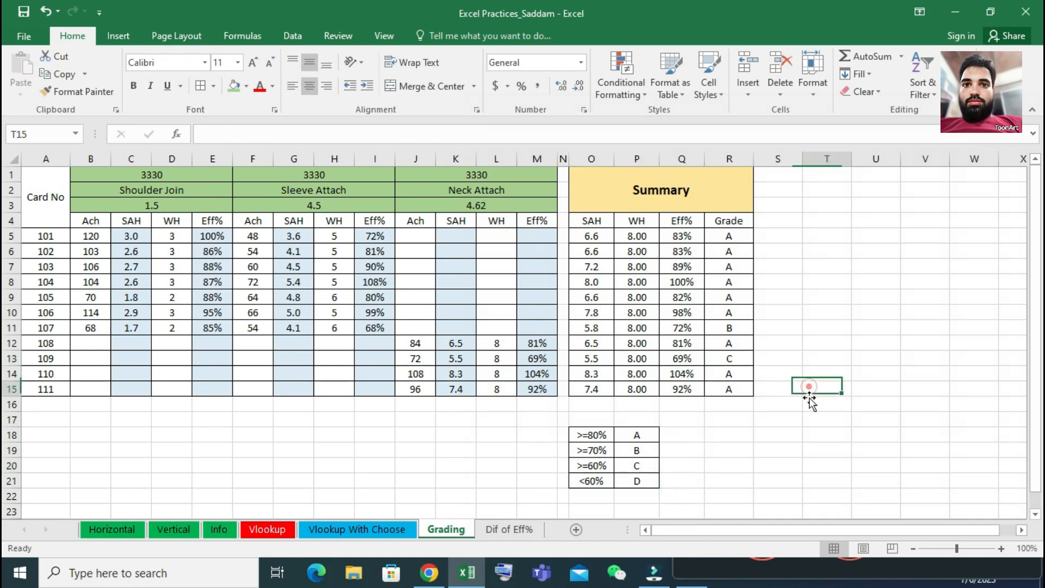
click(811, 418)
click(812, 376)
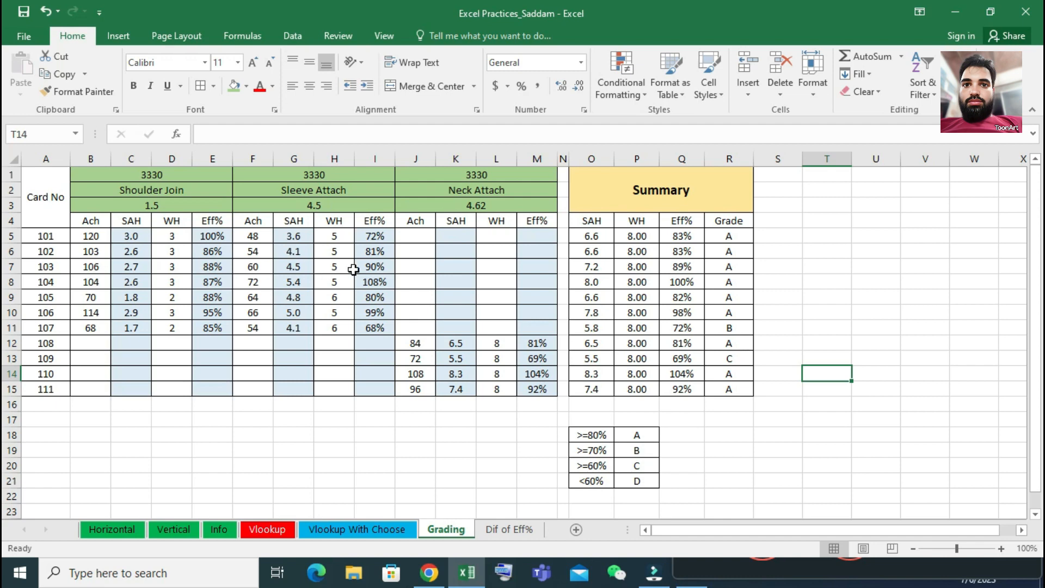
Step: Set the Sleeve Attach Ach value for card 103 in F7 to 30
click(335, 267)
click(256, 266)
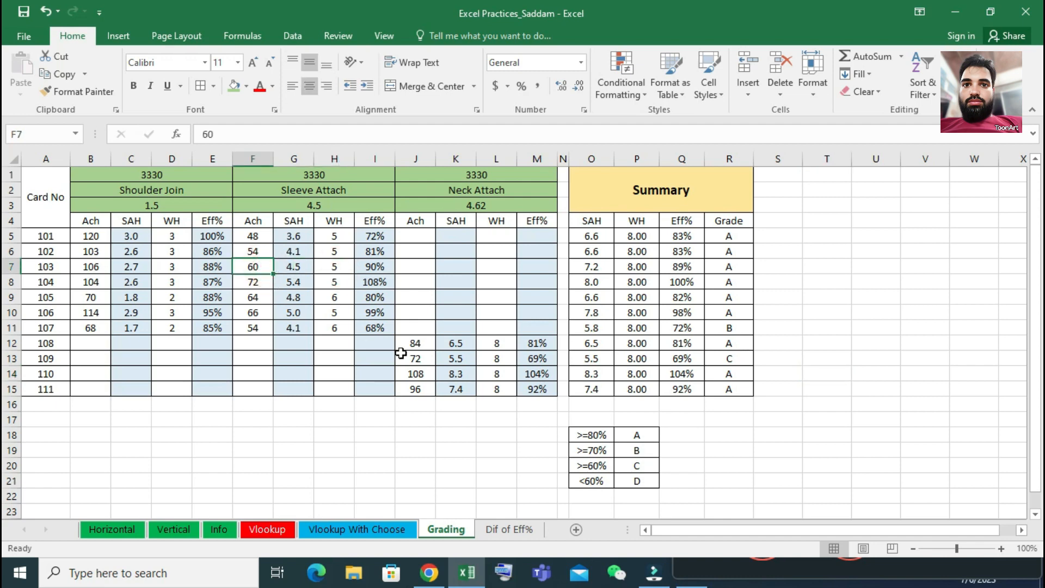
text(30)
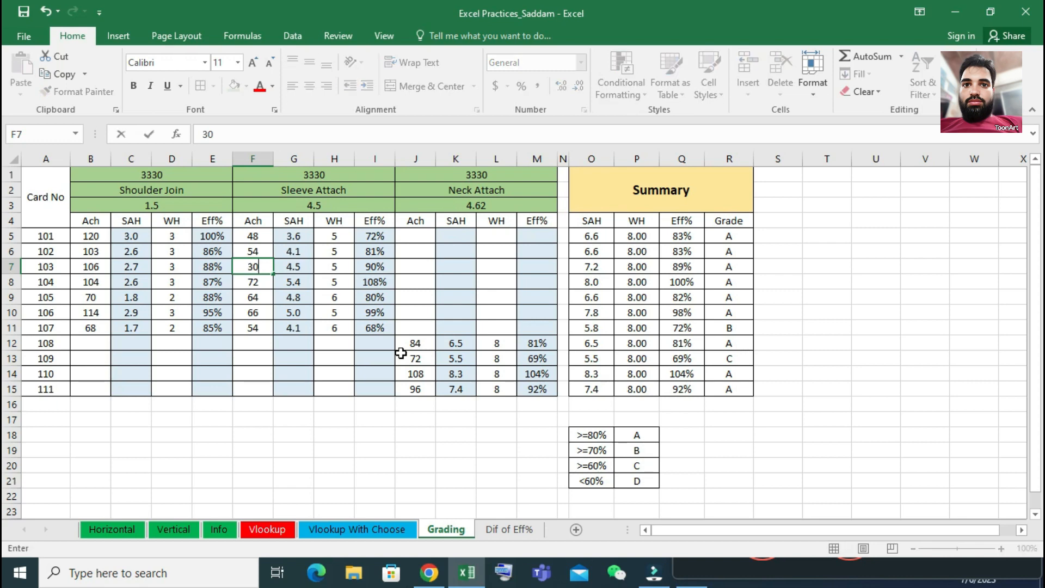
key(ctrl+Return)
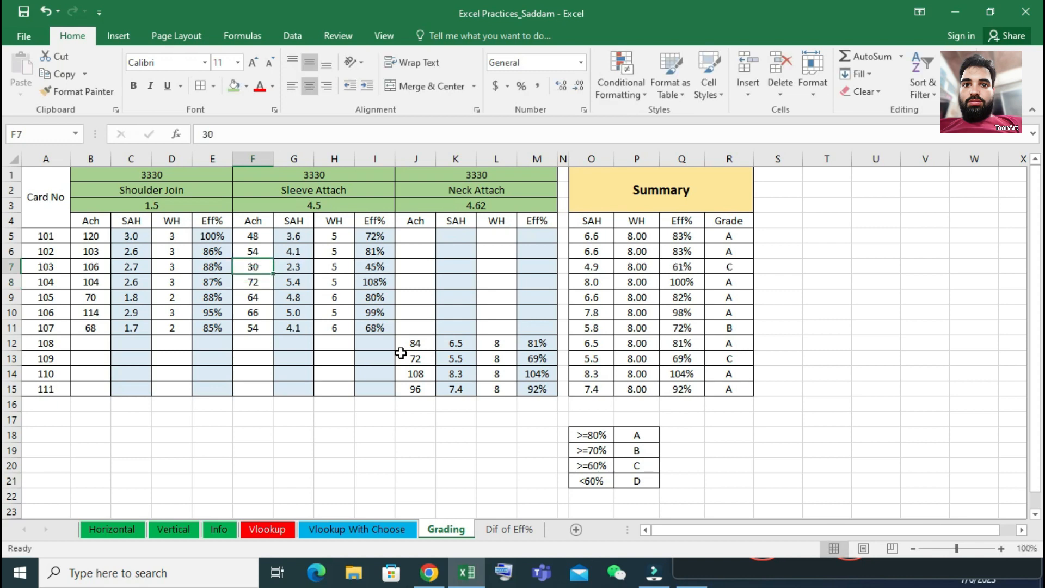
Step: Set the Shoulder Join Ach value for card 103 in B7 to 85
key(Left)
key(Left)
key(Left)
key(Left)
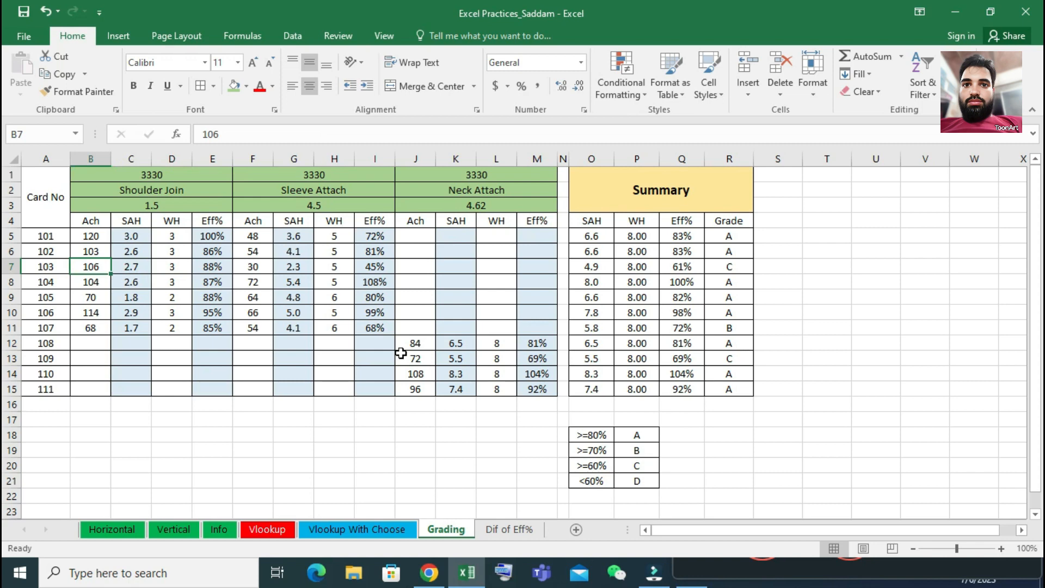
text(85)
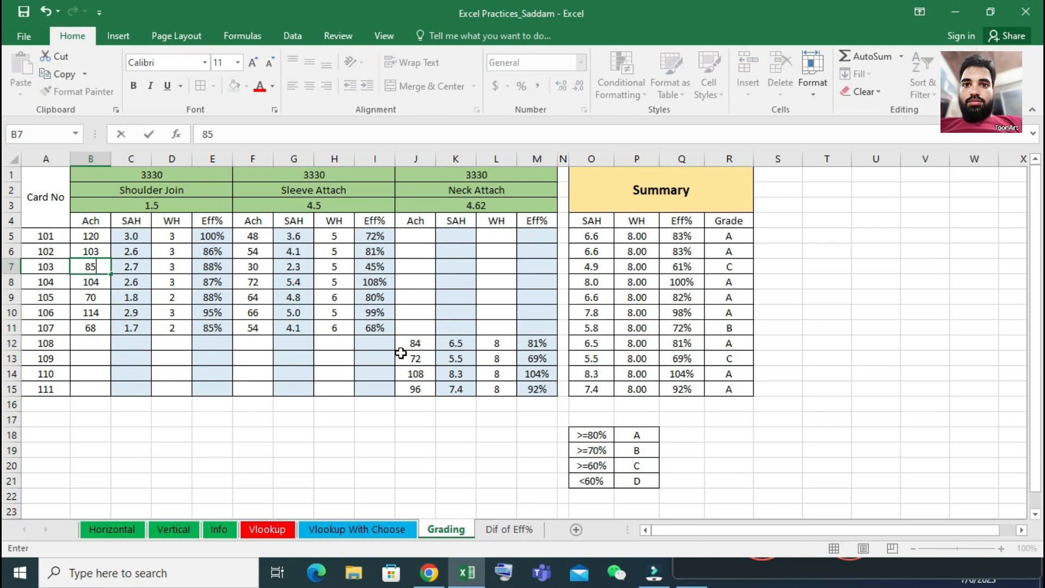
key(Return)
key(Up)
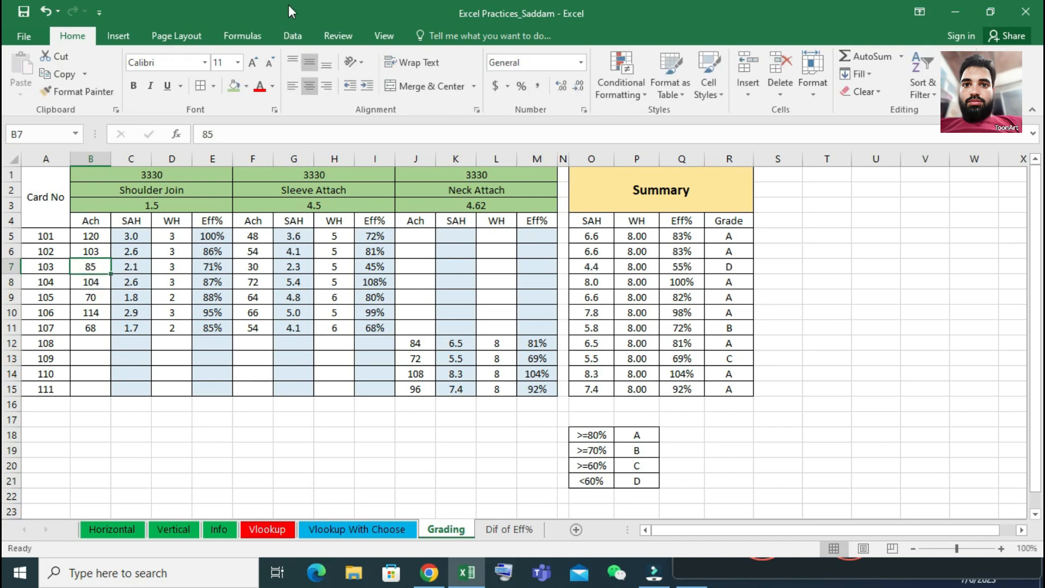
Step: Check card 103's Summary Eff% in Q7 and its nested IF Grade in R7
click(684, 266)
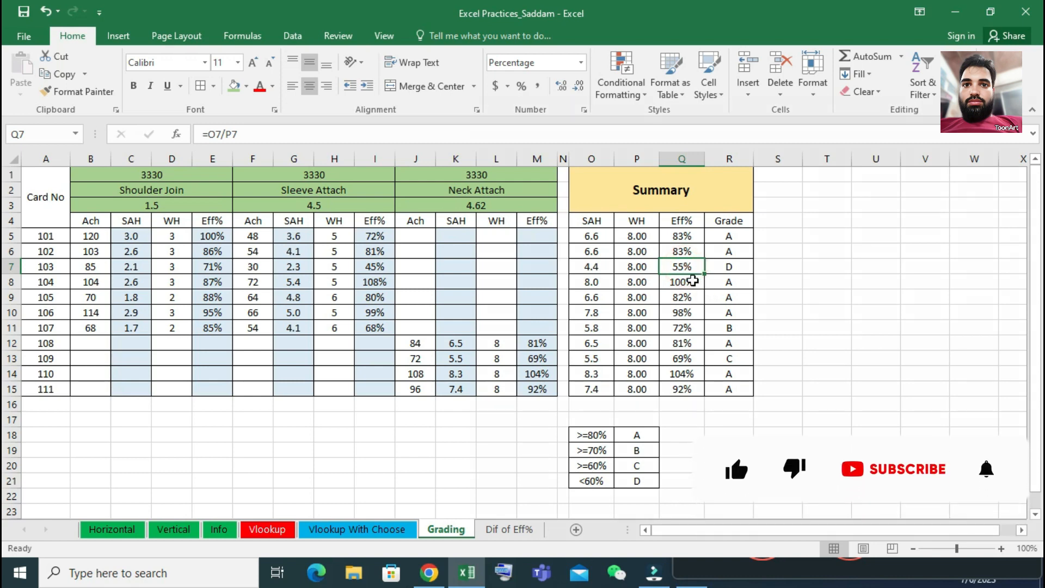
click(691, 268)
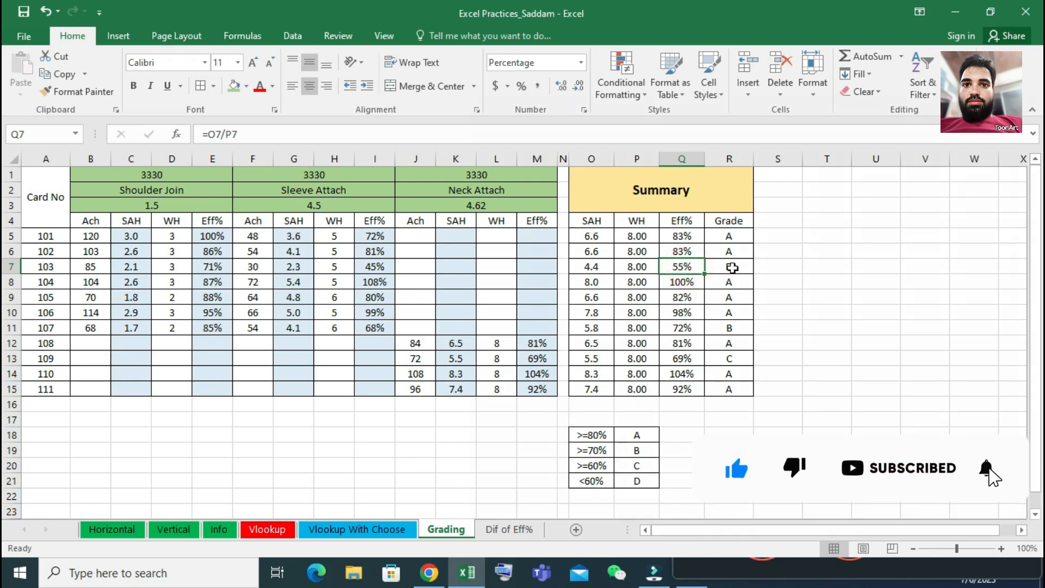
click(733, 268)
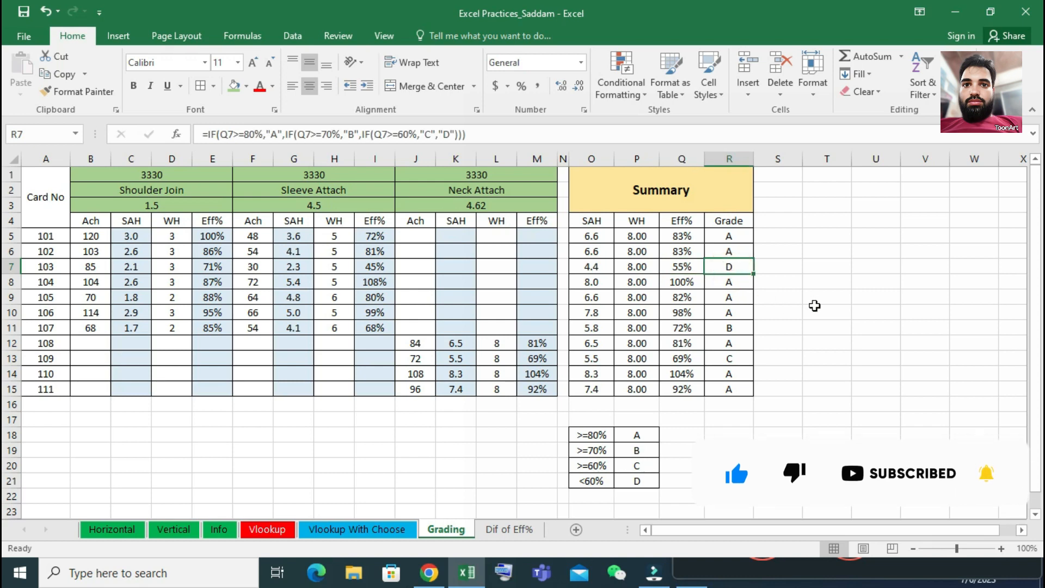
click(733, 268)
Step: Review the Grade column from R5 down, inspecting the nested IF formulas for cards 104 to 106
drag(730, 236, 730, 372)
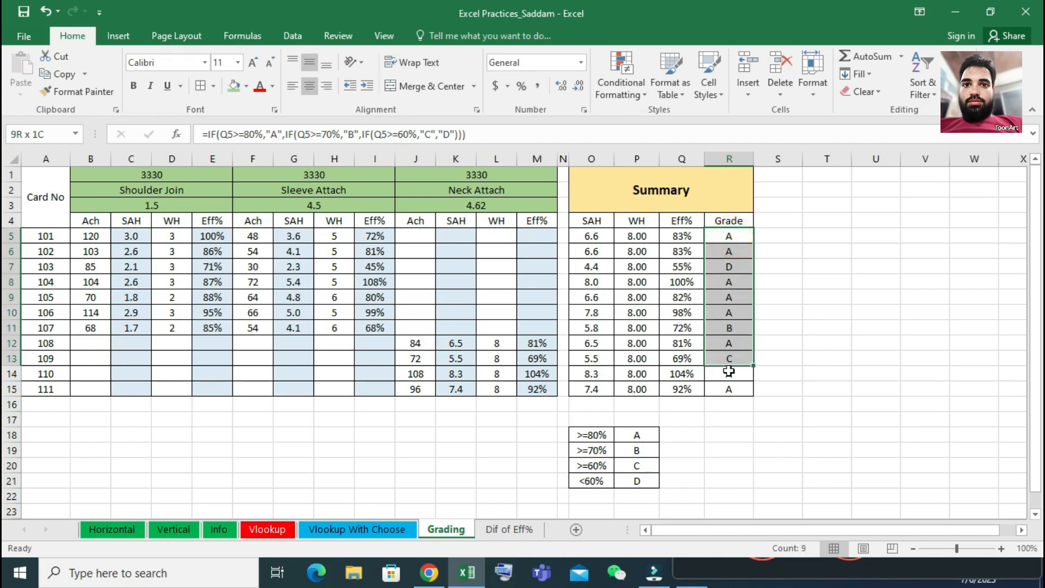
click(733, 314)
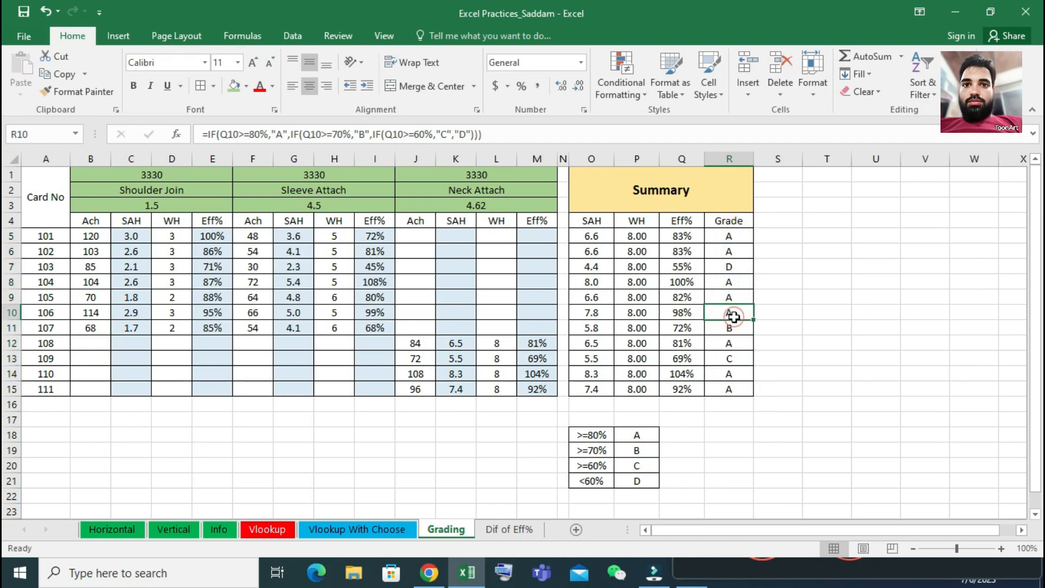
click(737, 281)
click(733, 299)
click(733, 281)
click(733, 309)
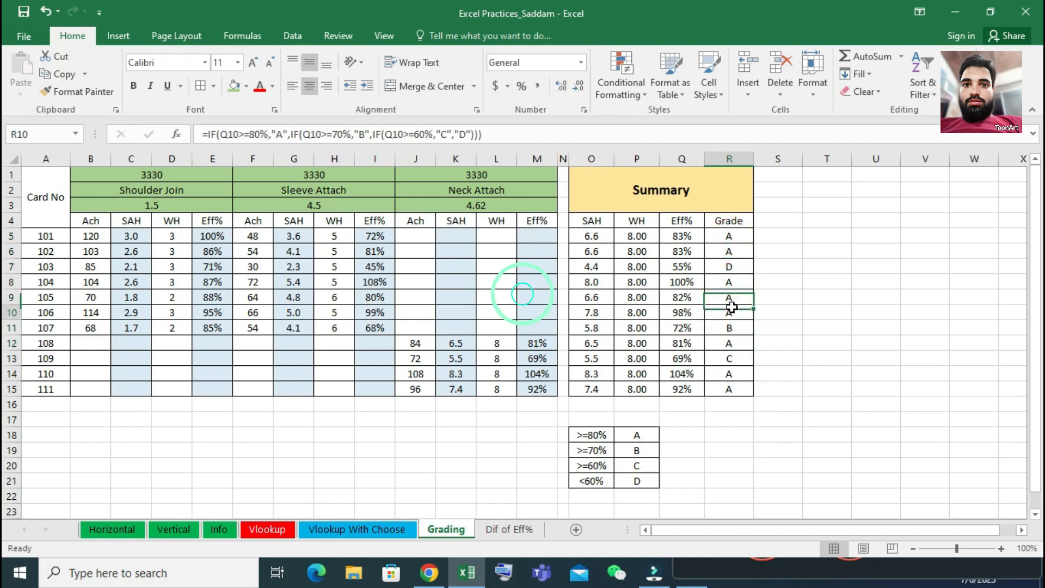
click(733, 282)
click(836, 313)
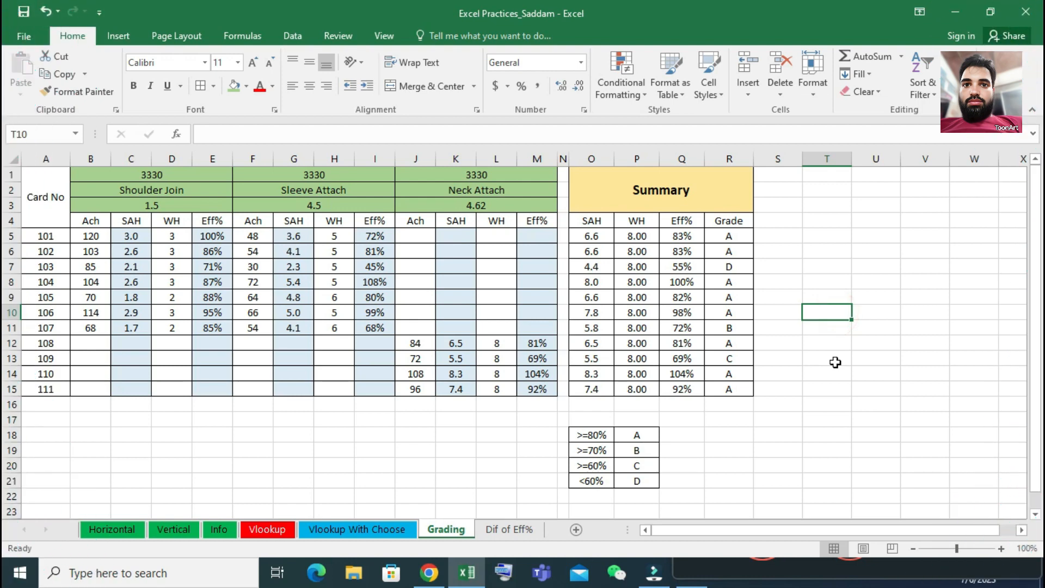